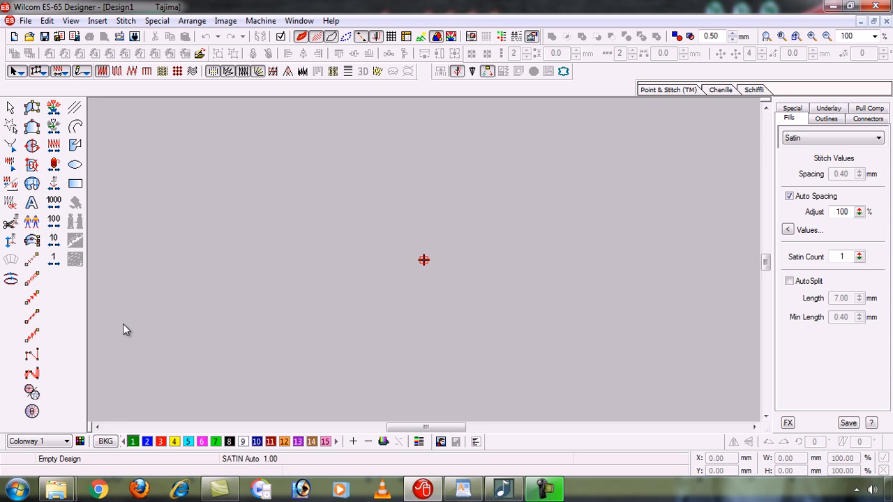
Open the design file "Input A and B Filling" from the Help Guide folder
left_click(25, 20)
left_click(38, 50)
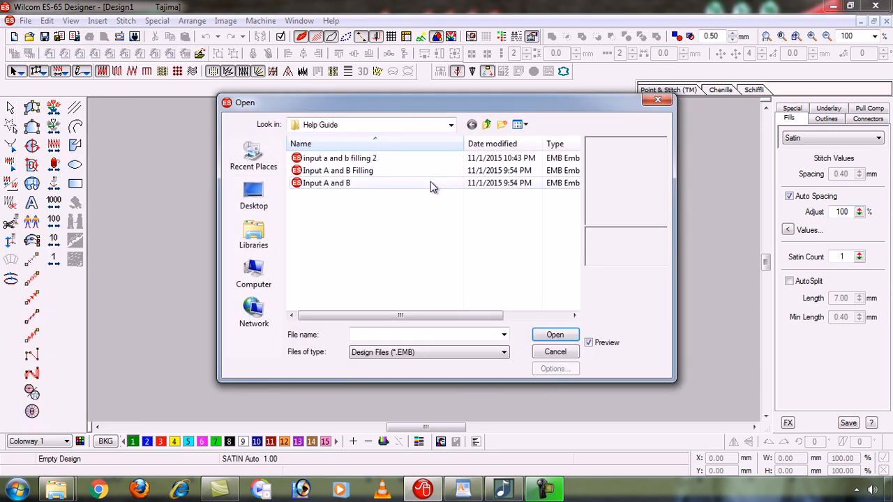
left_click(395, 170)
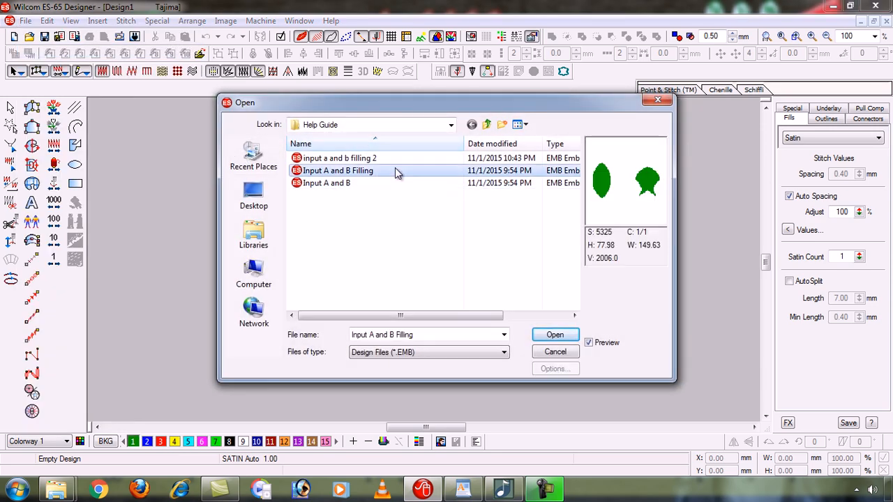
left_click(556, 335)
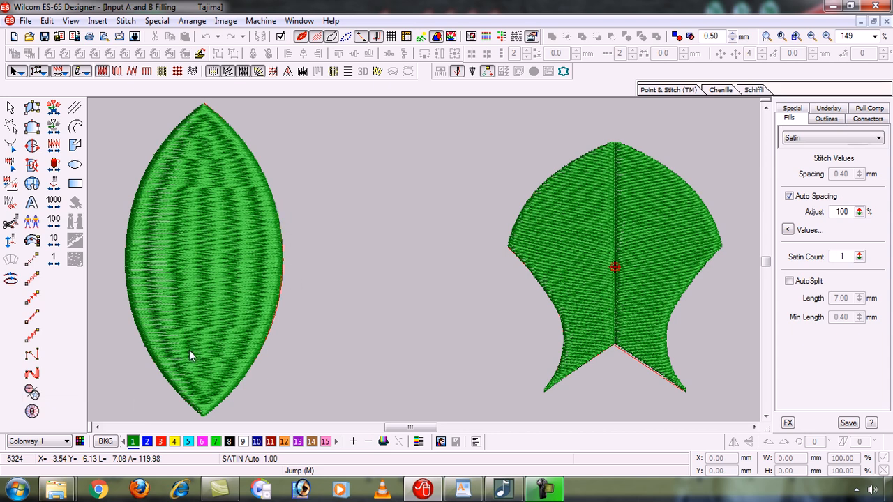
Open the "wilcom design 3" file from the Projects folder inside Wilcome Training, view its flowers and close it
key("ctrl+o")
left_click(369, 124)
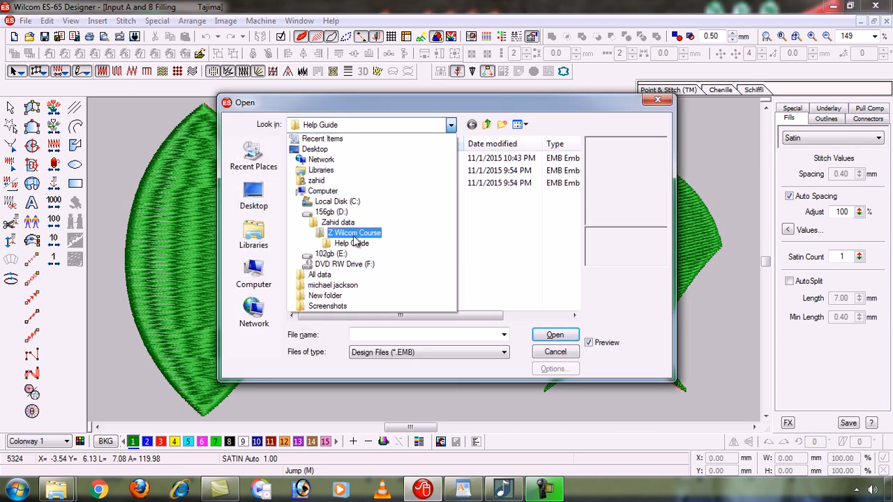
left_click(353, 229)
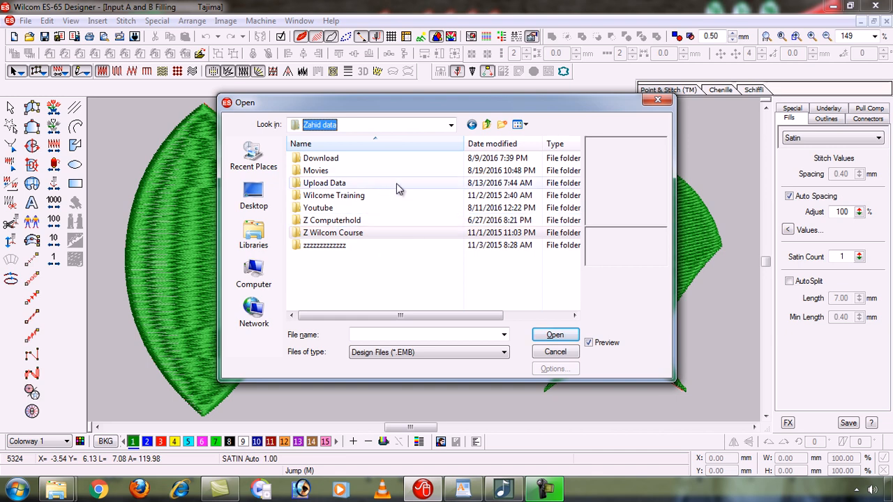
double_click(363, 201)
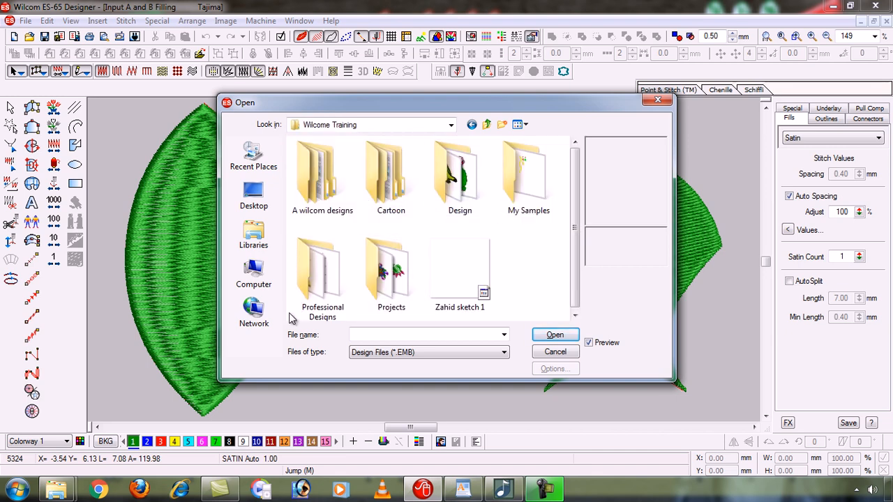
double_click(389, 278)
left_click(353, 295)
key("Down")
key("Down")
key("Down")
key("Down")
key("Down")
key("Down")
key("Down")
key("Down")
key("Down")
key("Down")
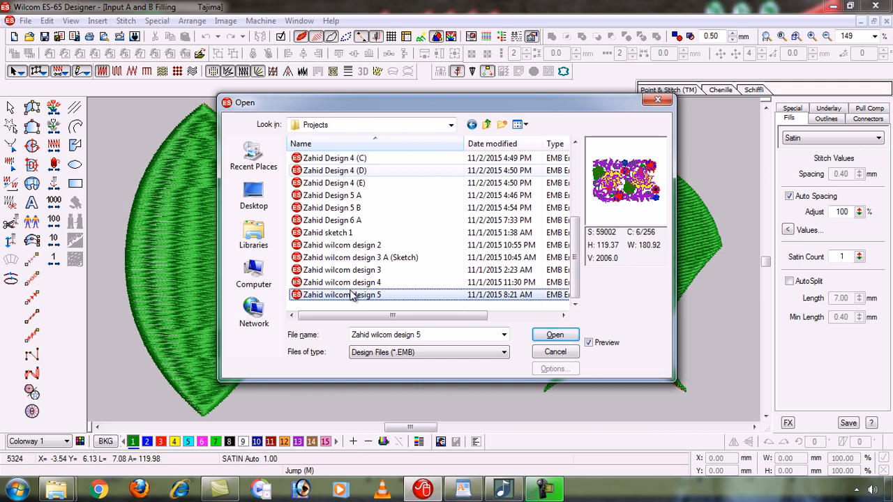
key("Up")
key("Up")
key("Return")
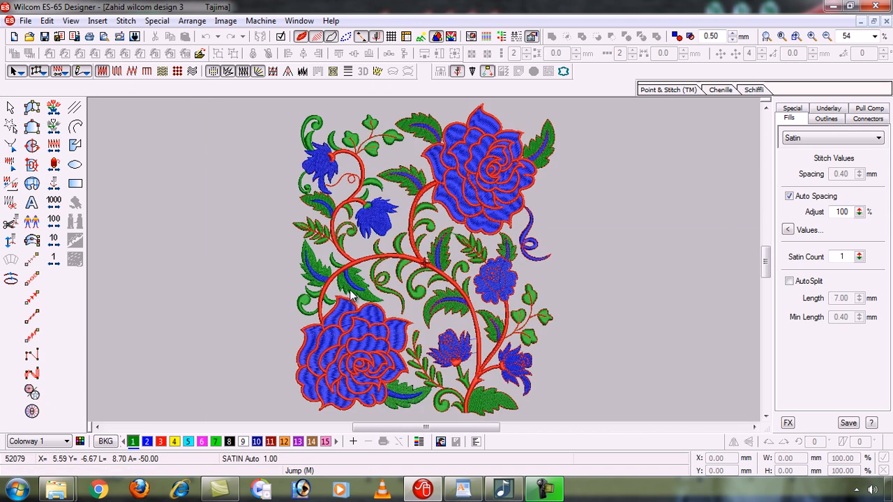
key("b")
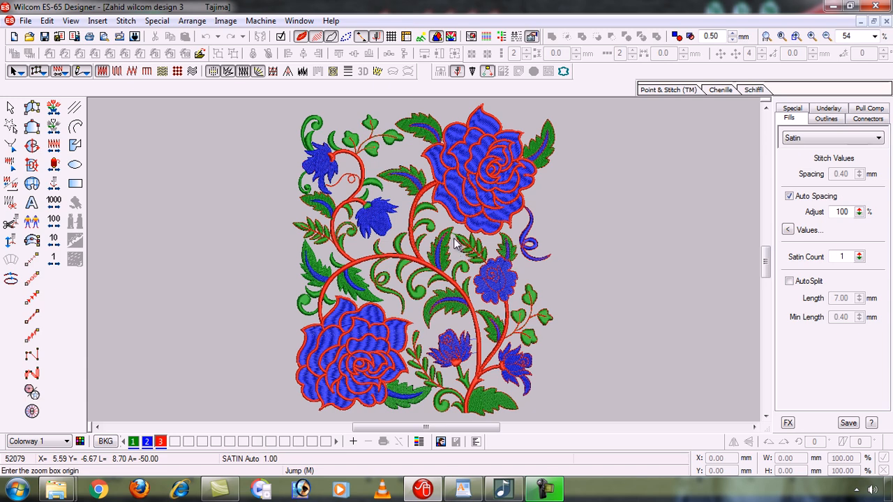
left_click(886, 21)
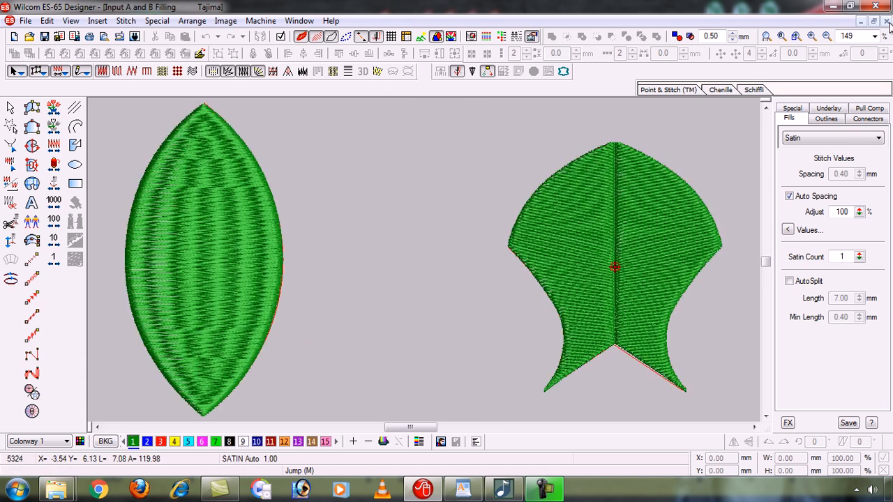
Open the "wilcom design 2" file from the Projects folder
key("ctrl+o")
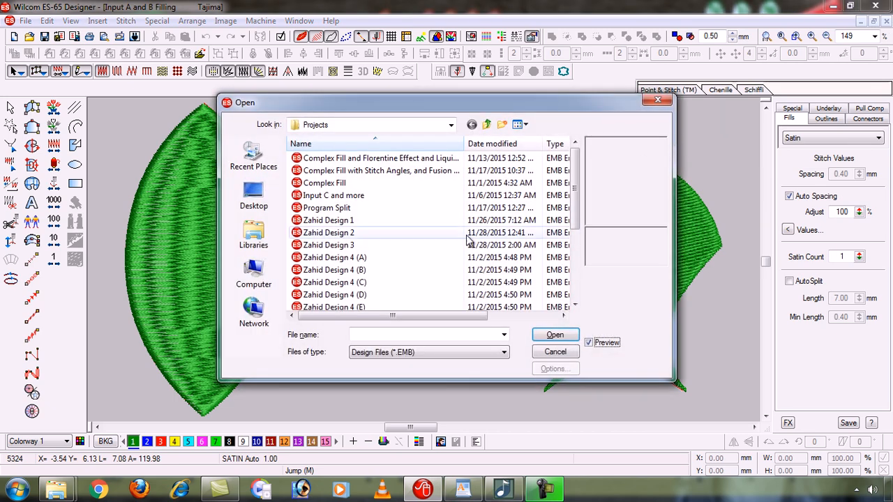
left_click(392, 282)
key("Down")
key("Down")
key("Down")
key("Down")
key("Down")
key("Down")
key("Down")
key("Down")
key("Down")
key("Down")
key("Down")
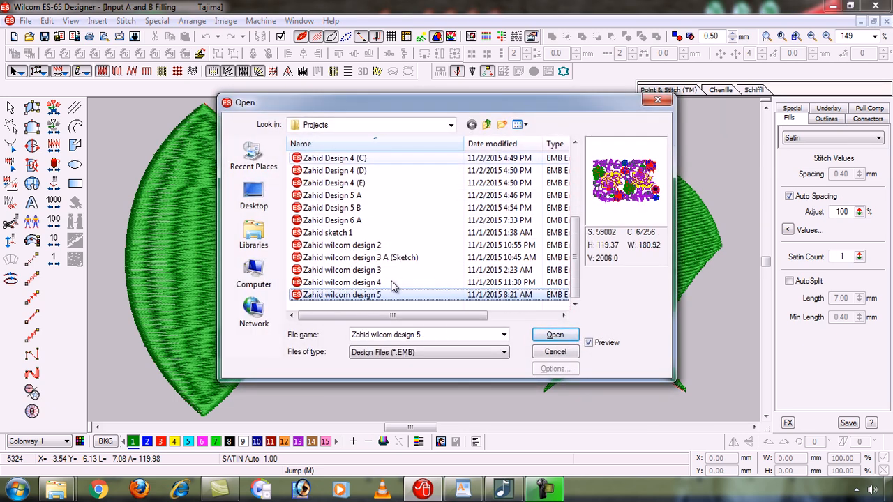
key("Up")
key("Up")
key("Up")
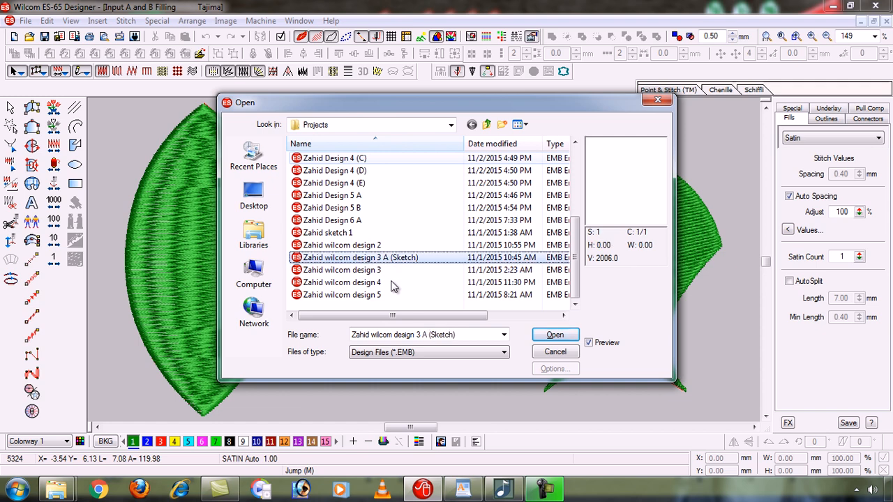
key("Up")
key("Return")
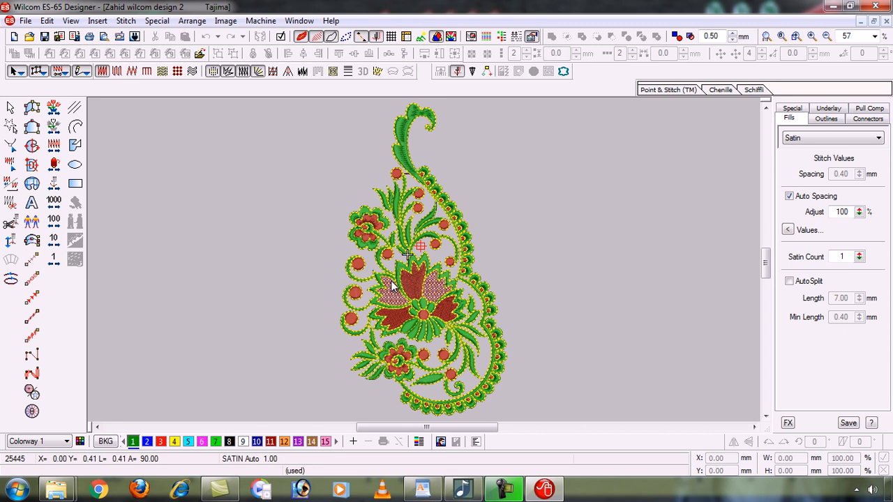
Move the outer and inner yellow triple-run outlines off the end scallop of the paisley's lower border
key("b")
left_click_drag(335, 293, 474, 351)
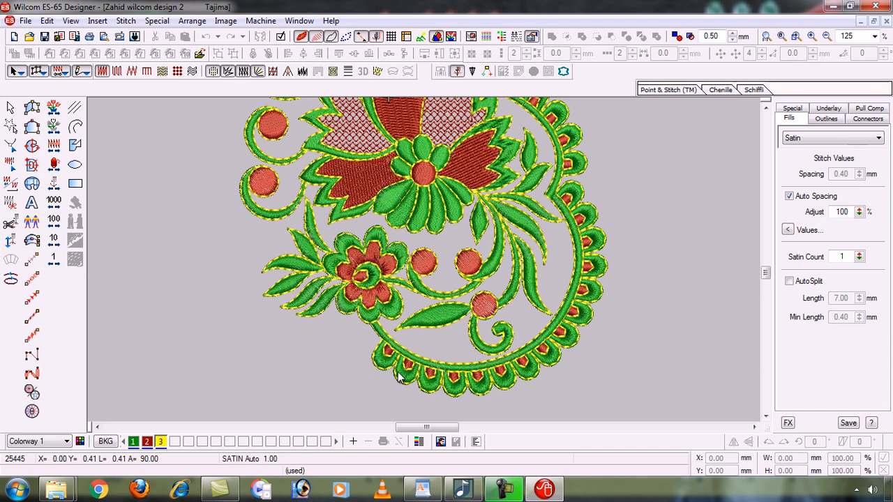
key("b")
left_click_drag(358, 325, 430, 395)
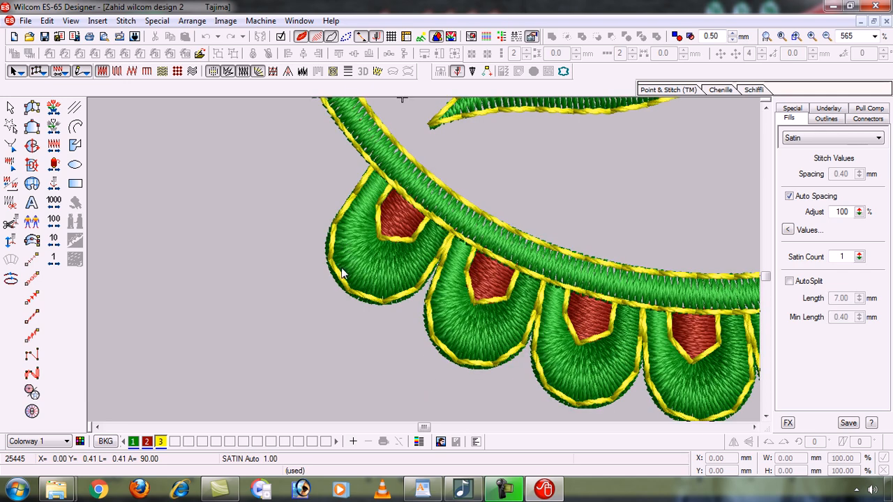
left_click_drag(351, 207, 177, 187)
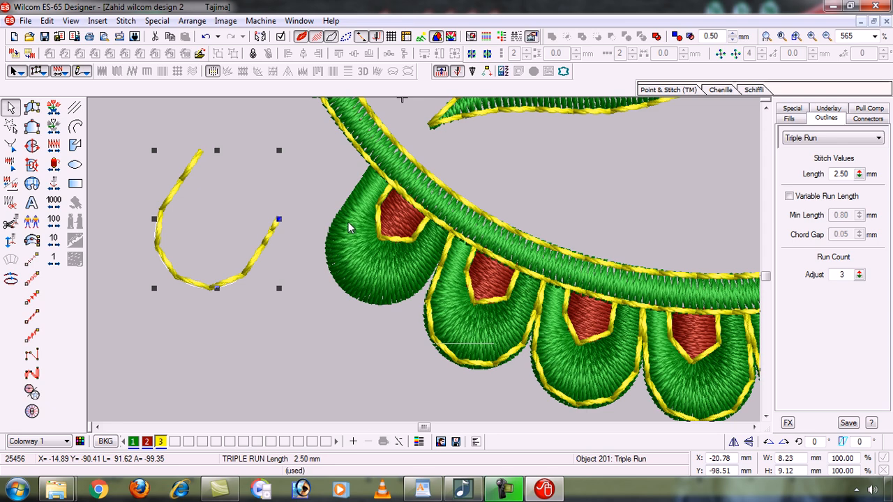
left_click(400, 240)
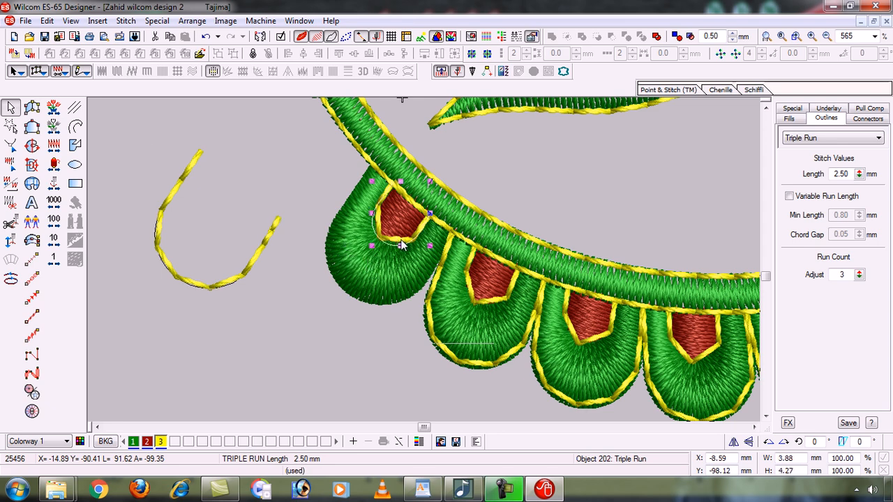
left_click_drag(401, 240, 273, 367)
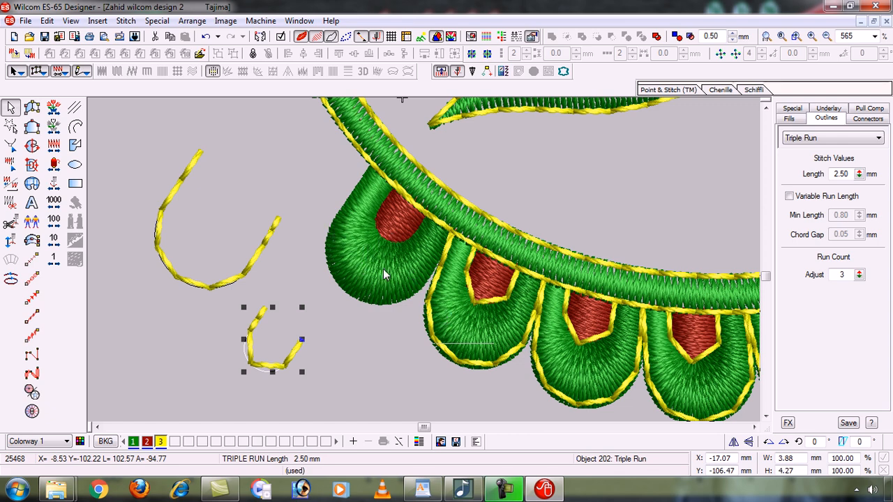
Undo both scallop outline moves, and undo a repeated move of the outer outline as well
key("ctrl+z")
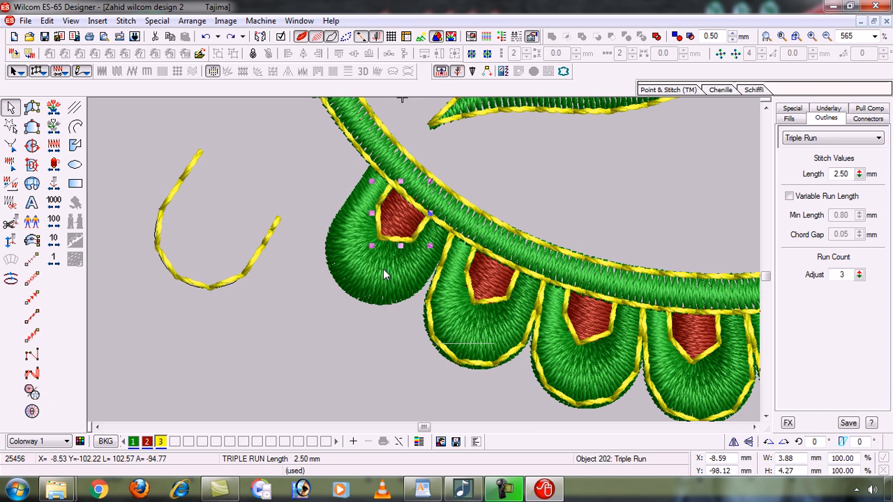
key("ctrl+z")
left_click(268, 310)
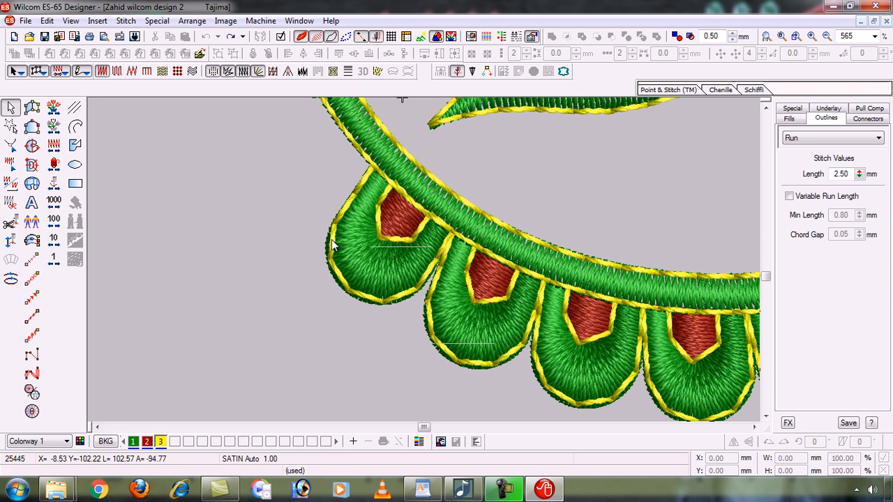
left_click_drag(343, 219, 250, 215)
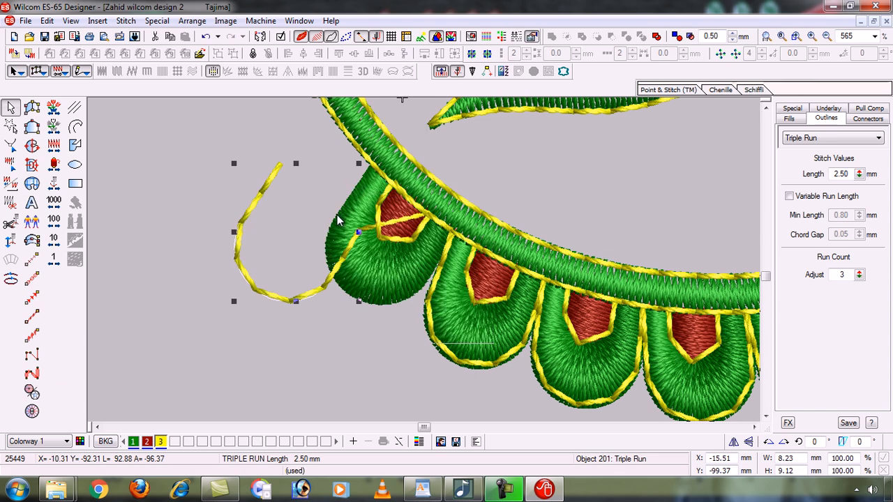
key("ctrl+z")
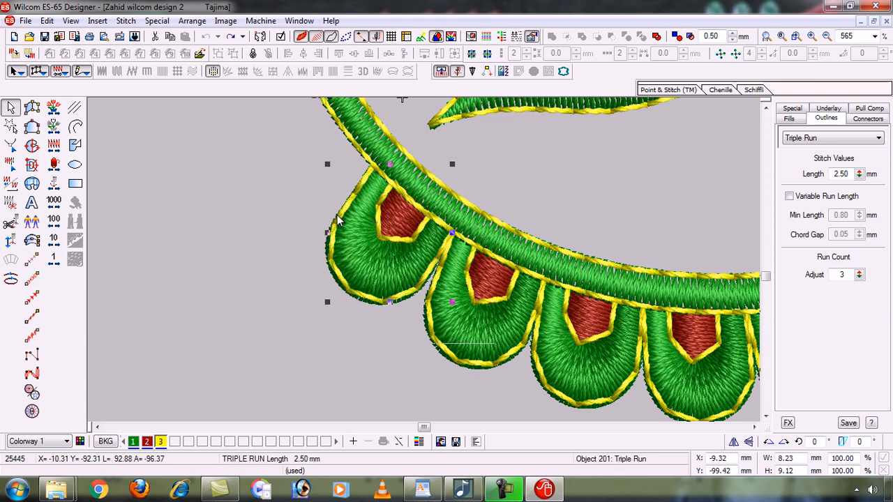
Move the three yellow outer outlines off the upper flower's green petals and undo all three moves
key("0")
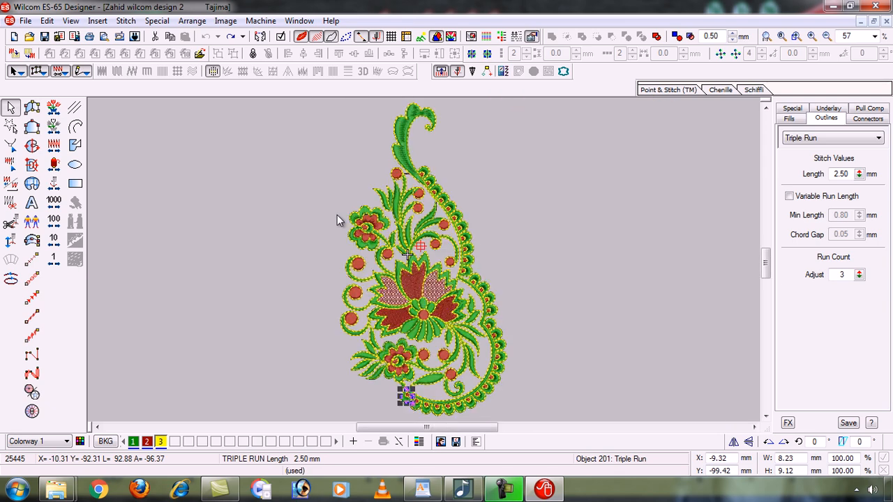
key("b")
left_click_drag(328, 206, 406, 260)
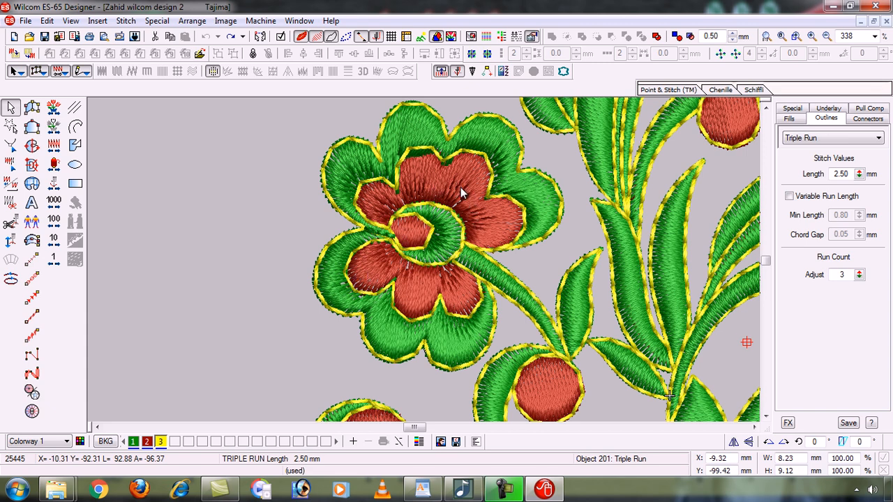
left_click(335, 242)
left_click_drag(335, 242, 142, 245)
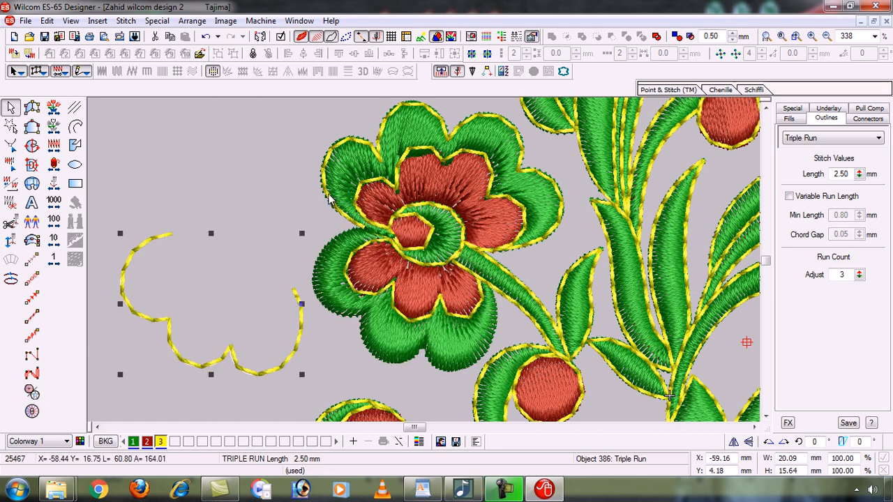
left_click_drag(329, 201, 199, 172)
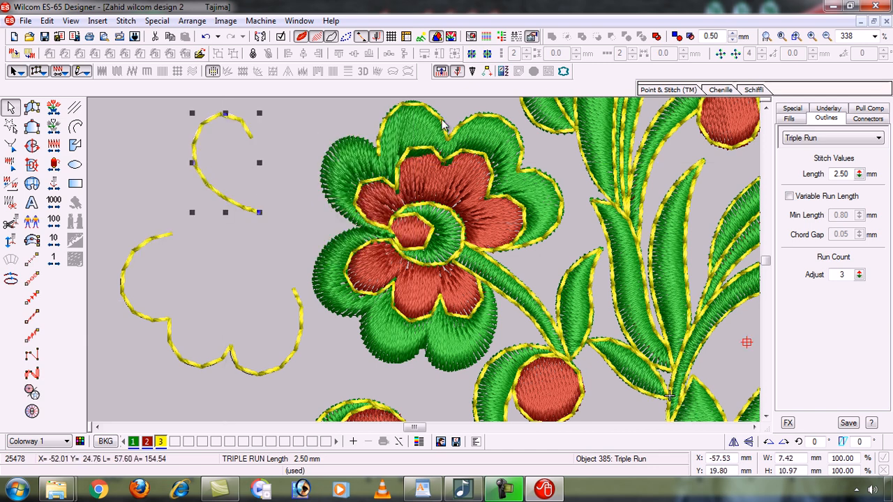
left_click_drag(441, 127, 190, 141)
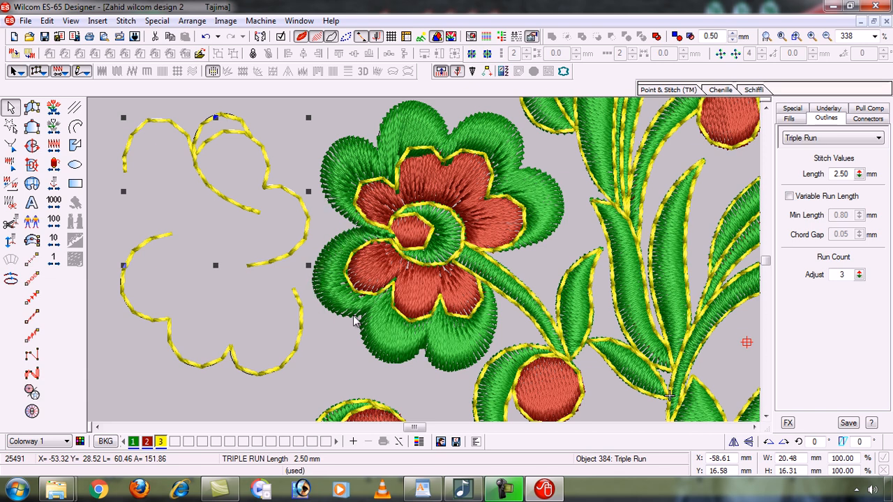
key("ctrl+z")
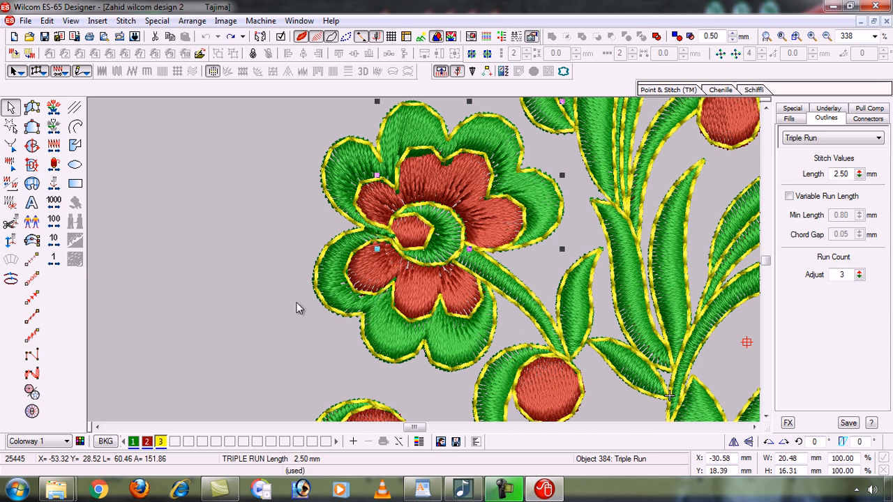
View the outlined leaves and scallops in the paisley's upper part, and close the design
key("0")
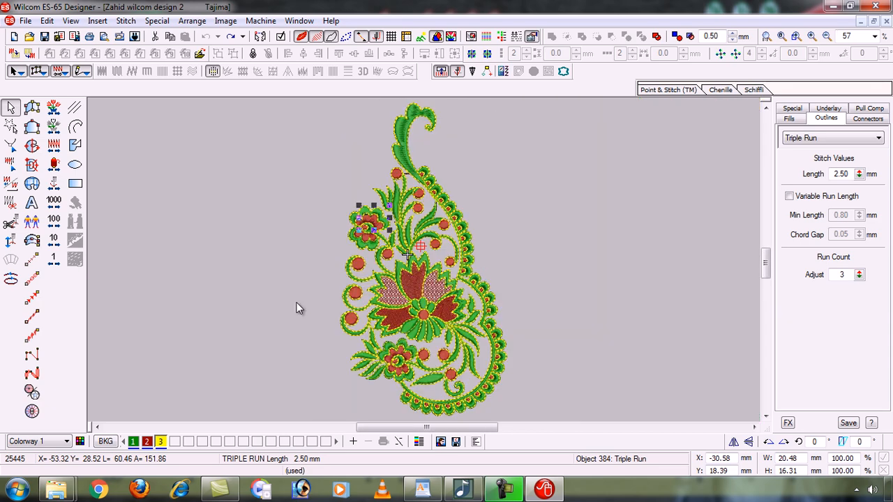
key("b")
left_click_drag(478, 239, 481, 244)
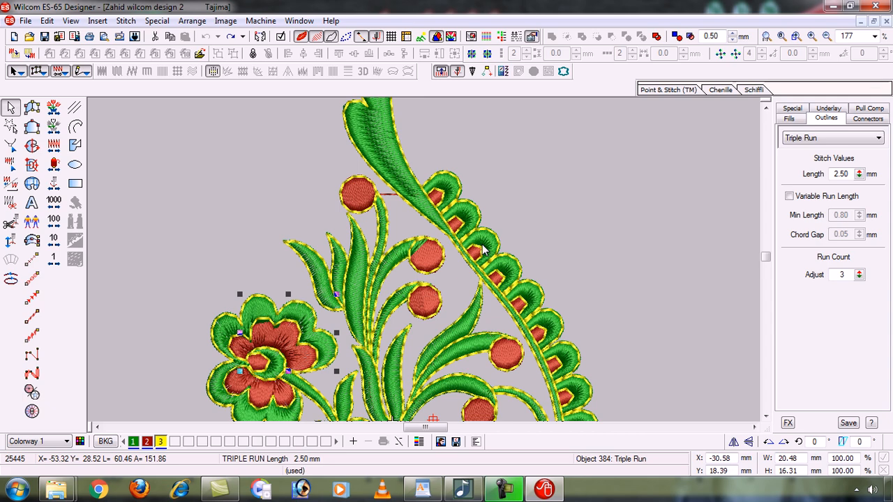
left_click(883, 21)
left_click(458, 272)
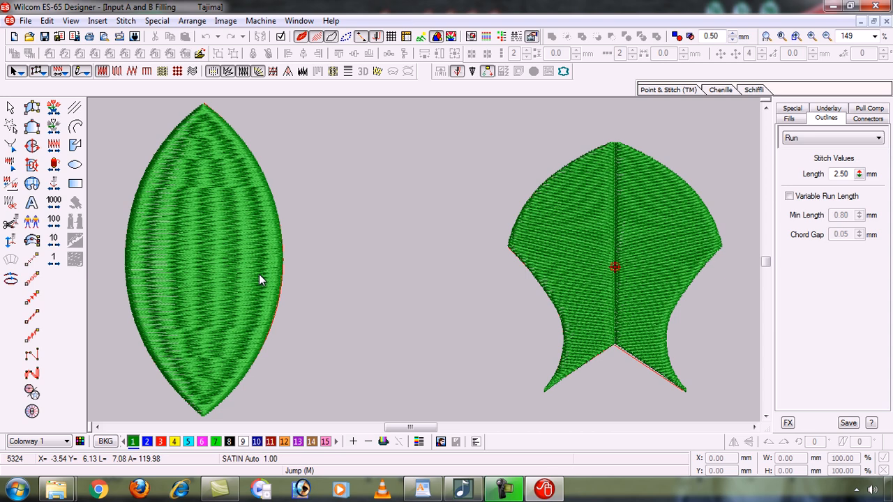
Bring up the blank Design1 and digitize a horizontal run stitch line about 80 mm long above the design's centre
left_click(862, 21)
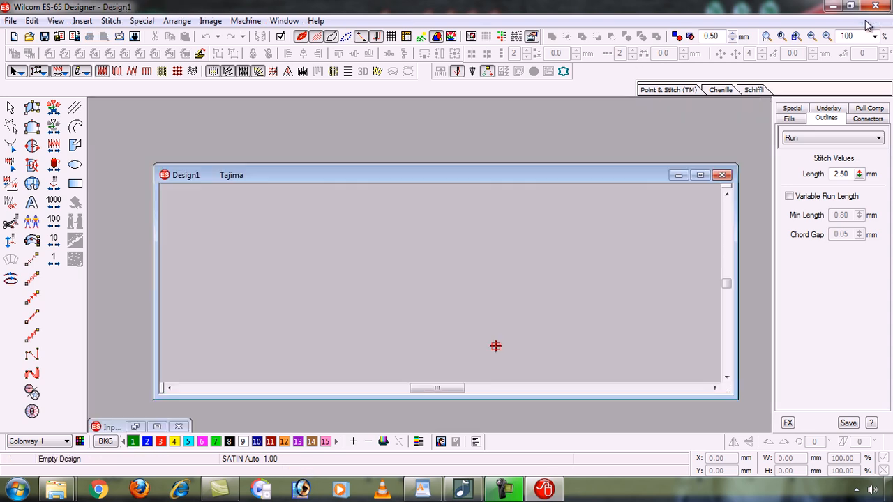
left_click(701, 175)
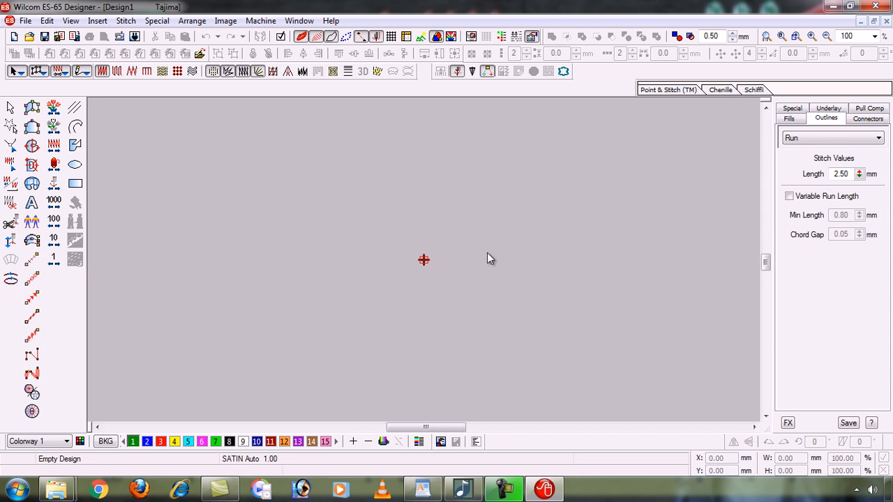
left_click(32, 261)
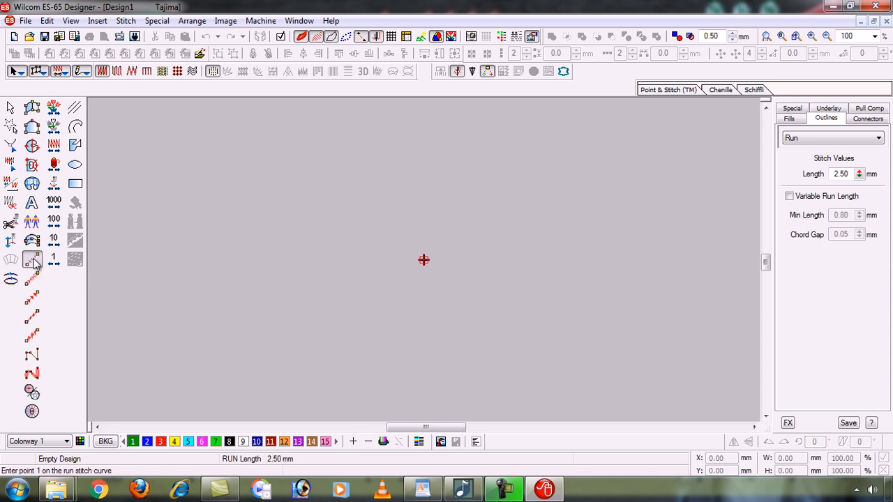
left_click(307, 159)
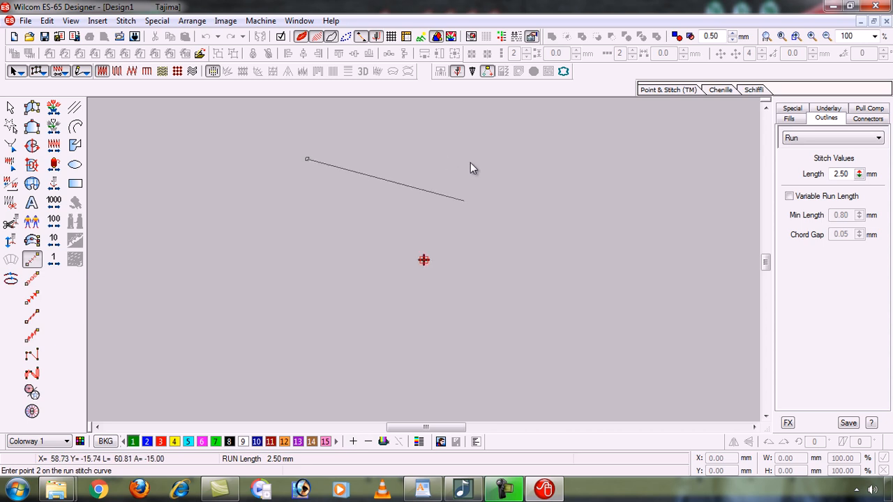
left_click(521, 151)
key("Return")
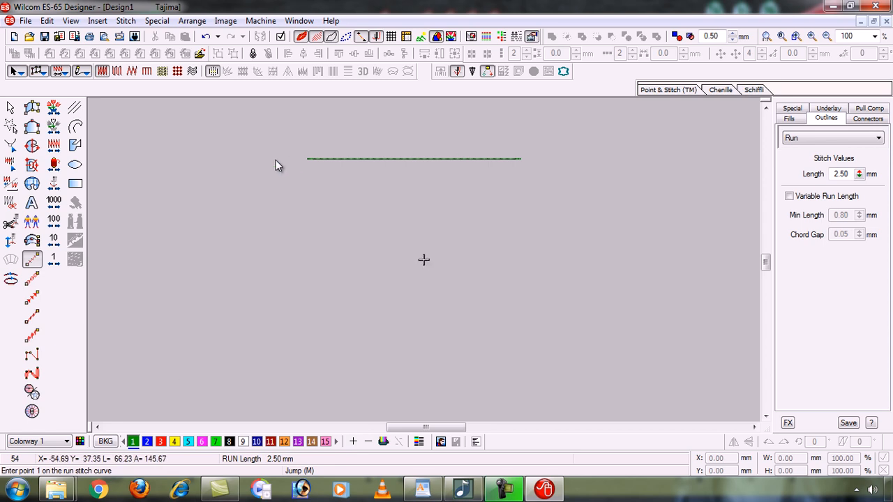
Select the run line and look through its pull compensation, underlay, fill and outline properties
key("b")
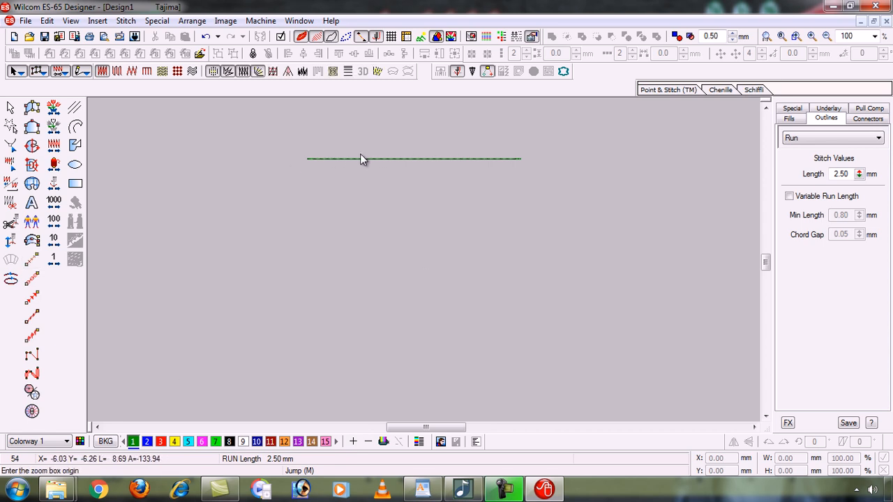
left_click_drag(277, 133, 536, 253)
left_click(540, 270)
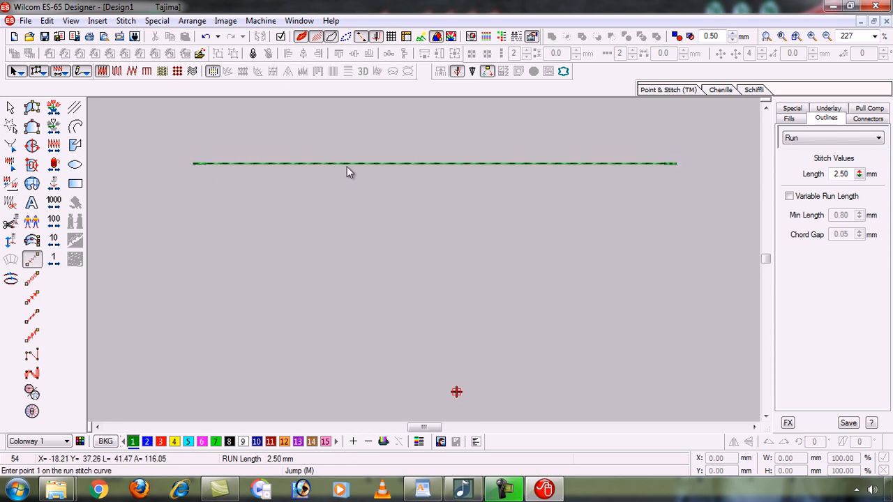
left_click(11, 108)
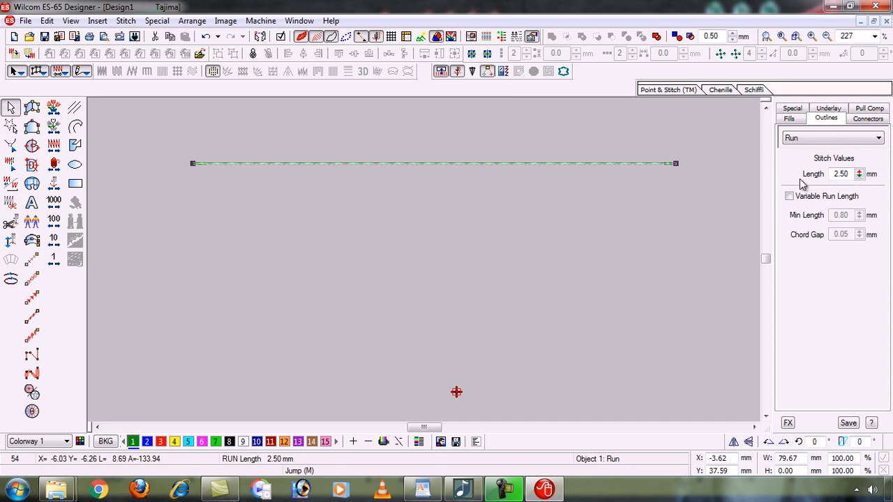
left_click(797, 120)
left_click(869, 111)
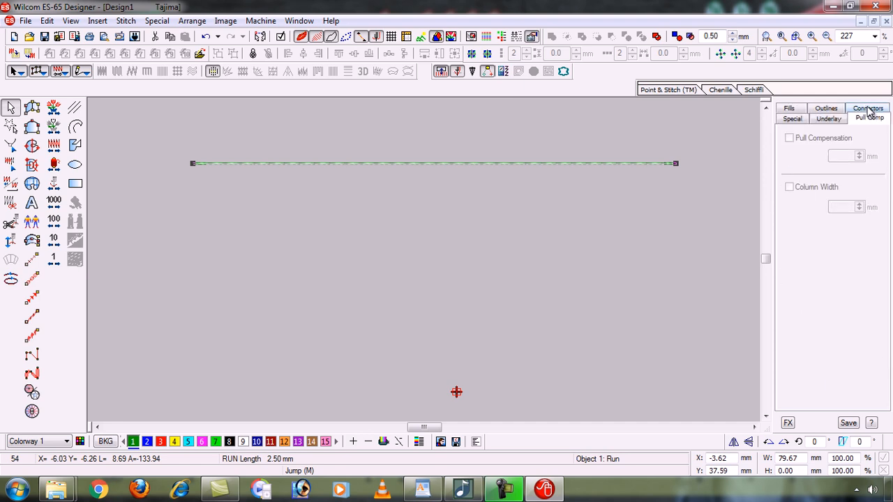
left_click(828, 110)
left_click(789, 119)
left_click(789, 110)
left_click(825, 121)
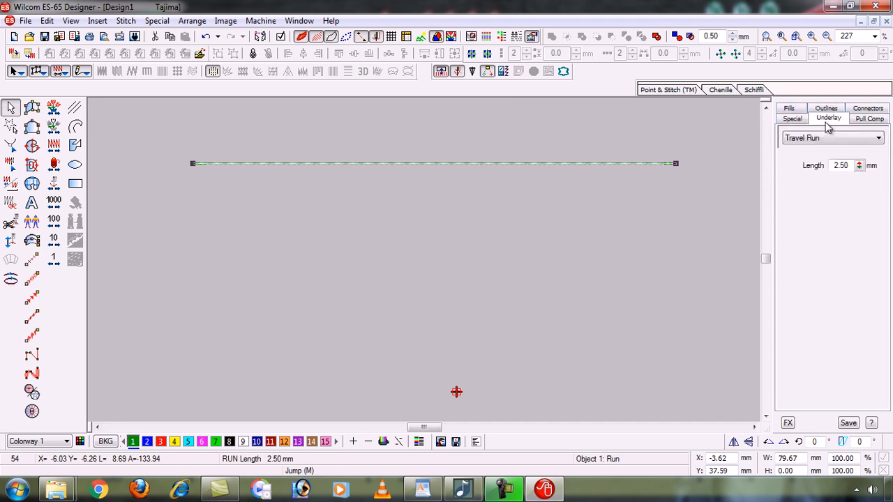
left_click(870, 120)
left_click(797, 110)
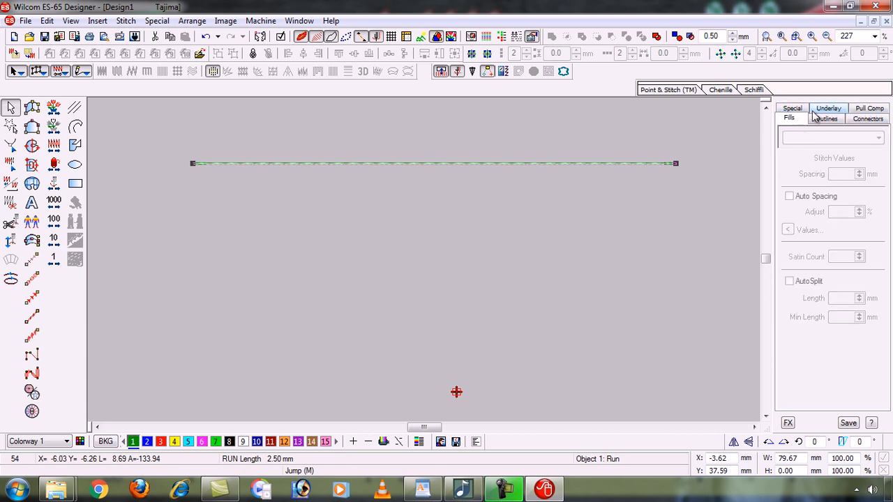
left_click(825, 119)
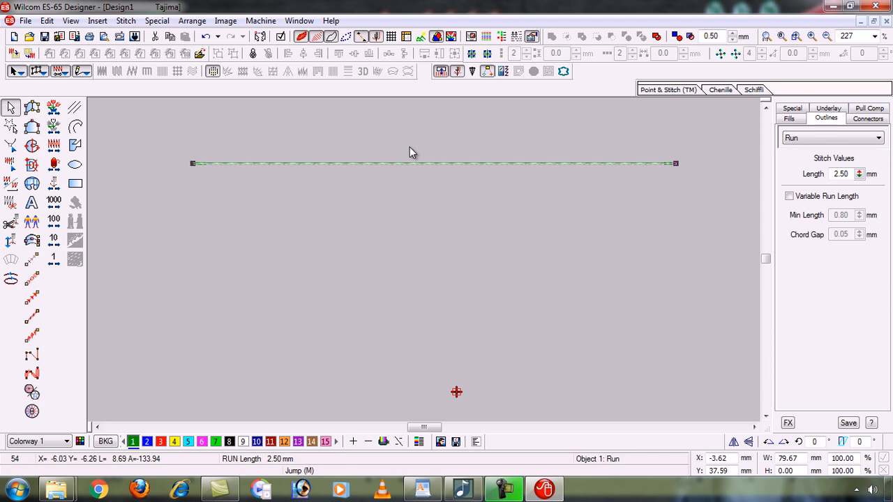
Double the selected run line with a second run over the same path and undo the duplicate
left_click(391, 210)
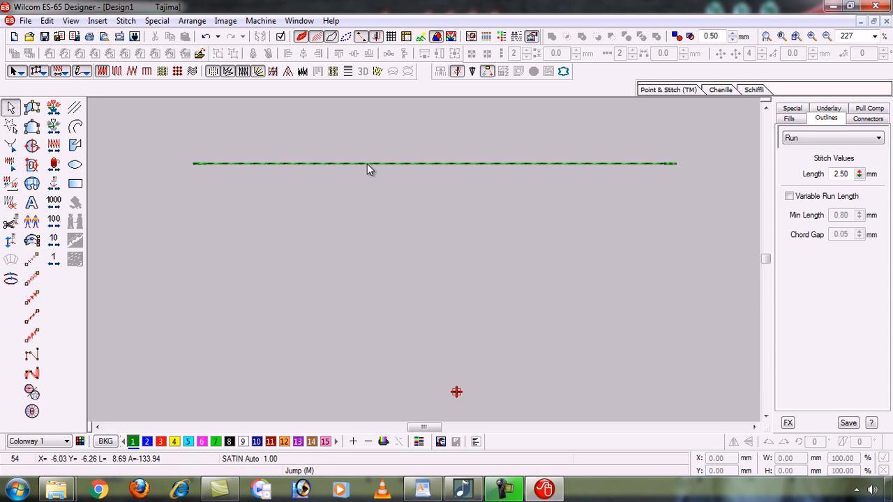
left_click(369, 168)
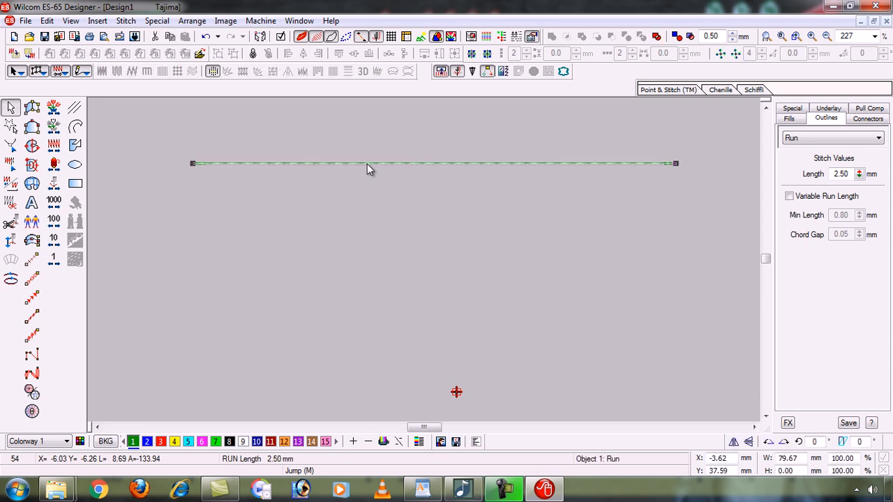
left_click(362, 233)
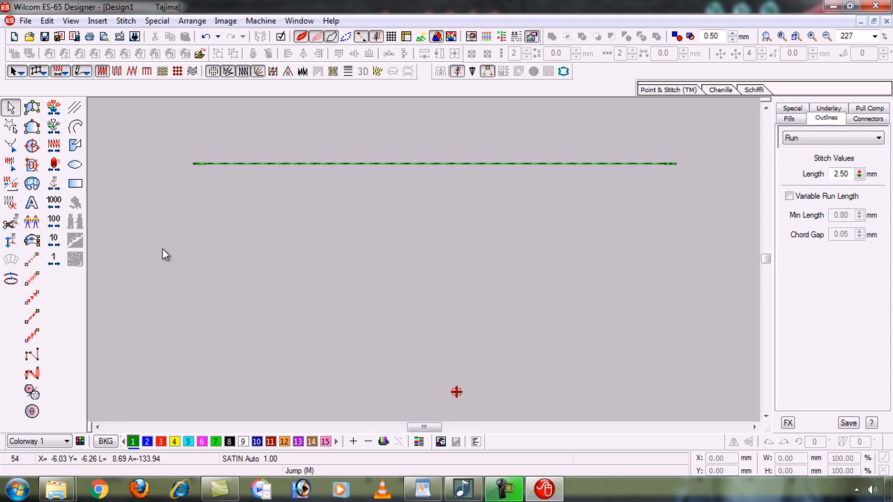
left_click(307, 164)
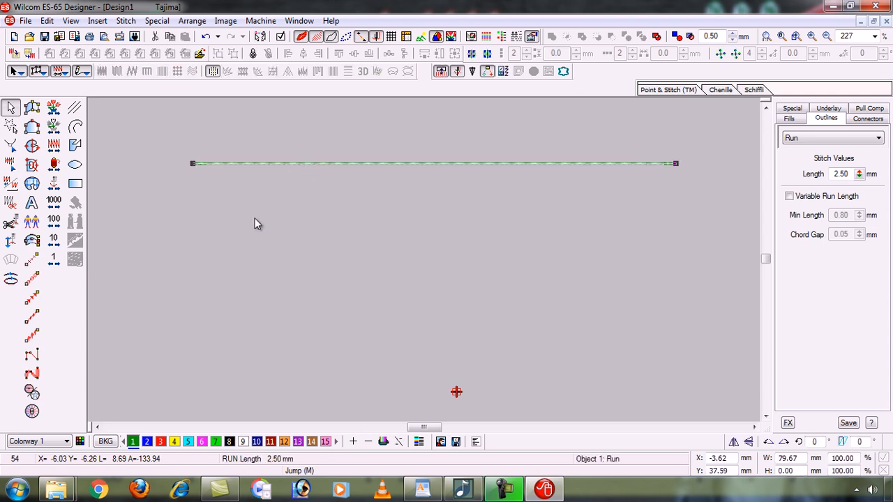
left_click(11, 280)
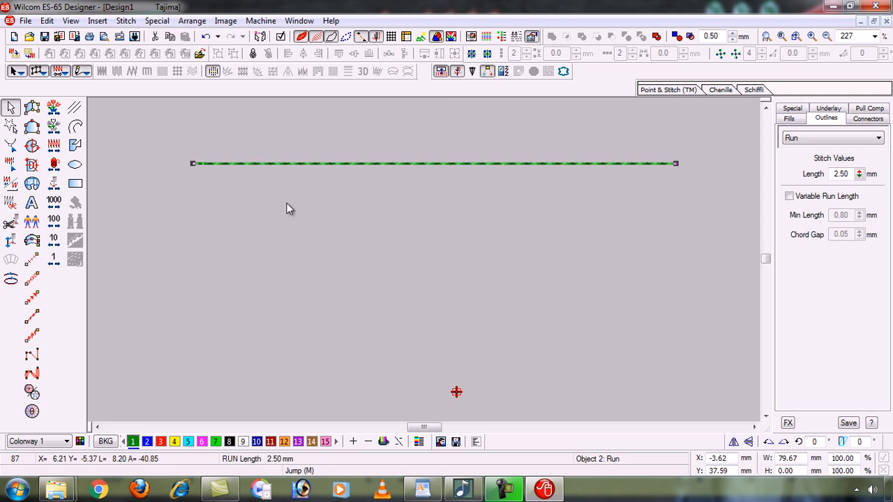
key("Escape")
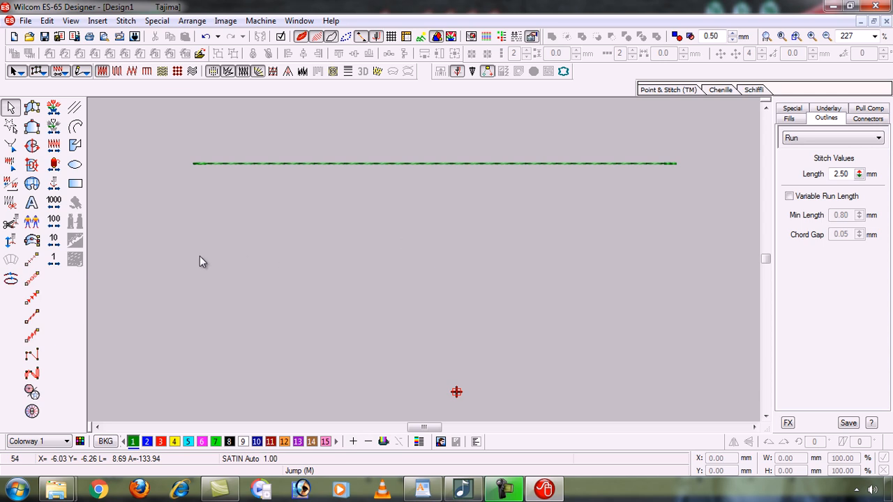
Digitize a horizontal triple-run line below the run line, starting at the same left edge and nearly as long
left_click(38, 280)
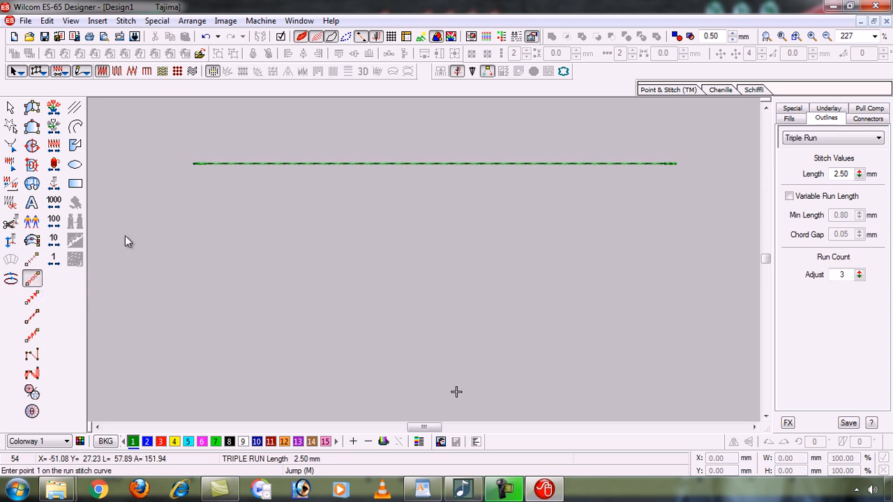
left_click(194, 213)
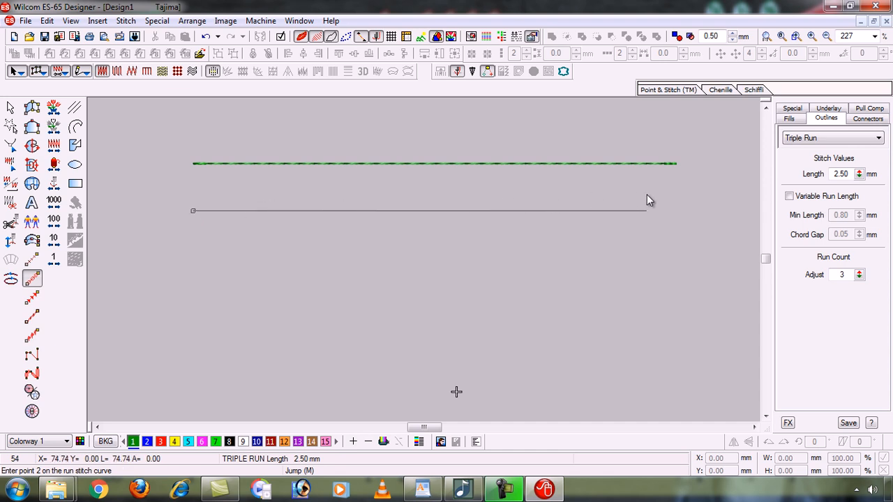
left_click(674, 196)
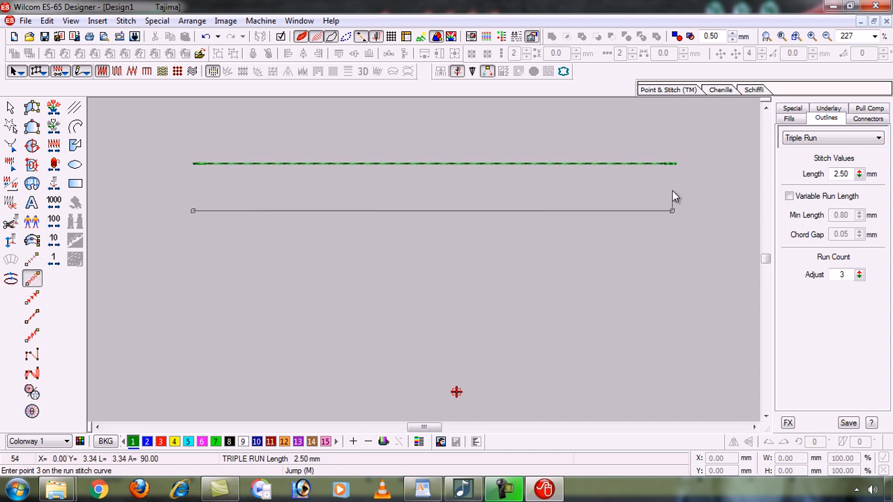
key("Return")
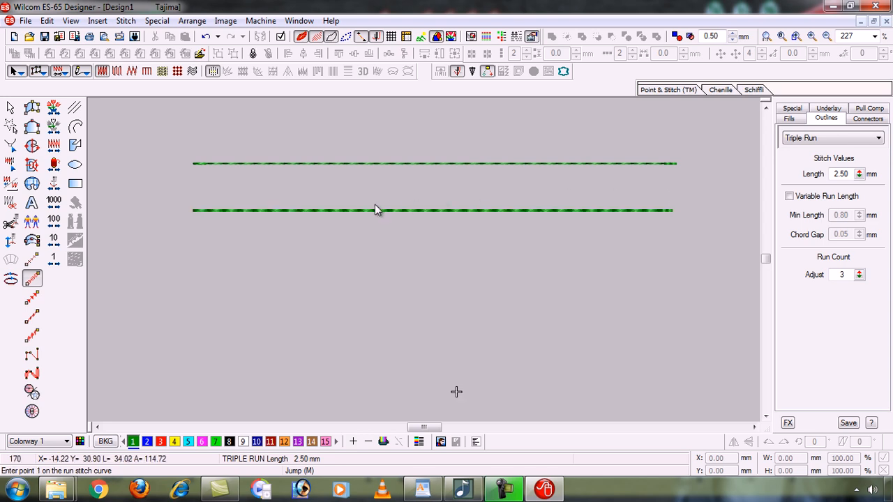
Digitize a horizontal backstitch line about 78 mm long below the triple-run line
key("b")
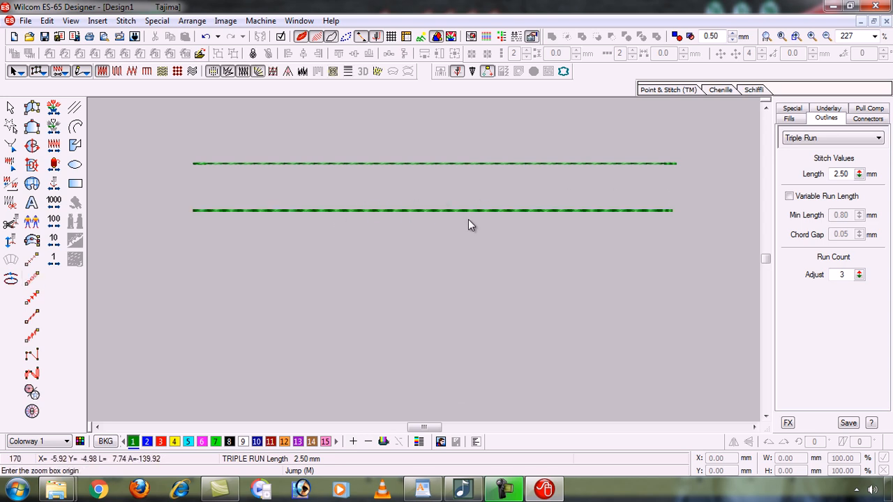
left_click(189, 135)
left_click(506, 249)
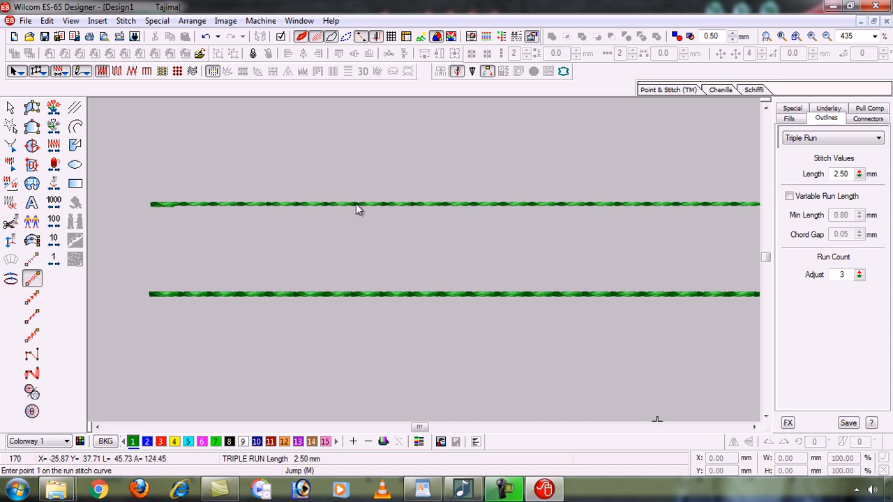
scroll(356, 204, "down", 1)
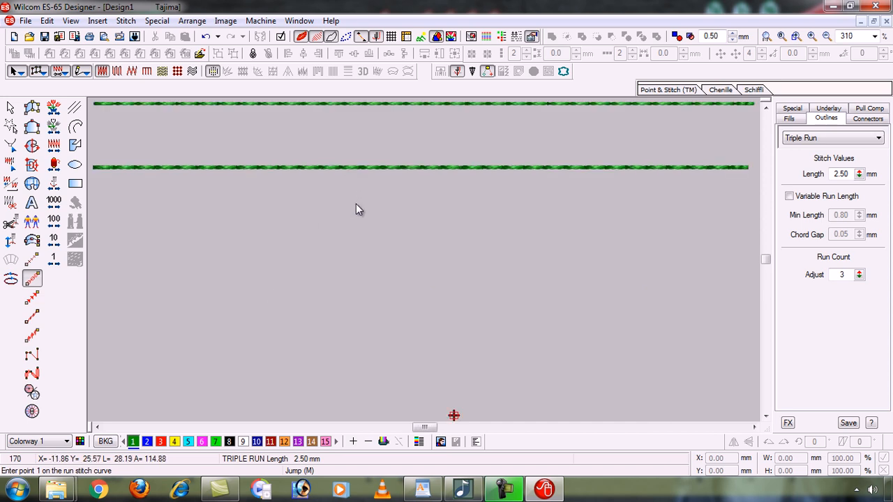
left_click(33, 318)
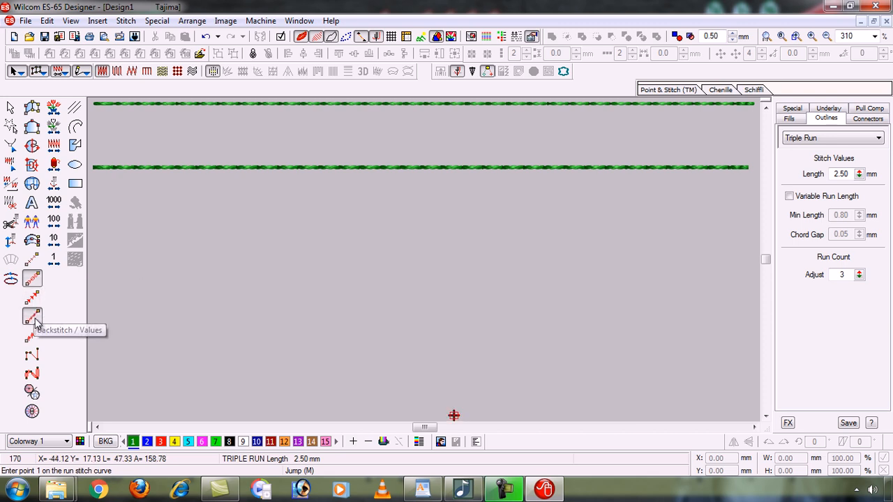
left_click(95, 237)
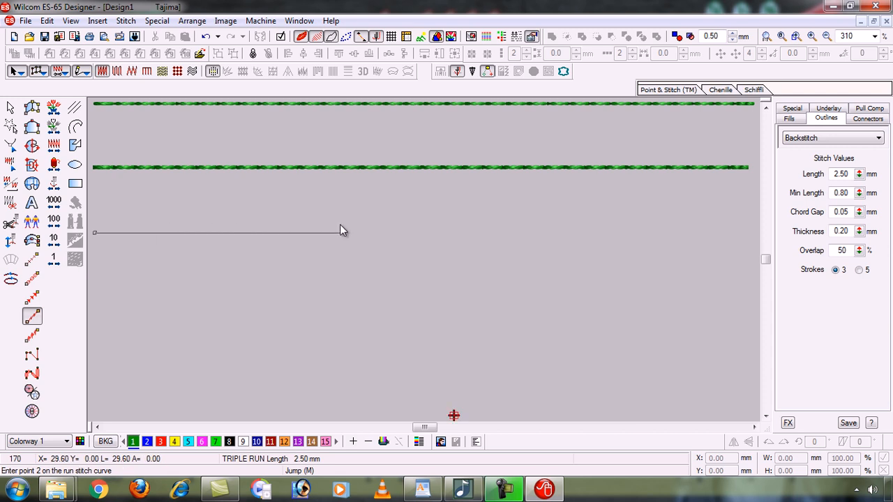
left_click(737, 233)
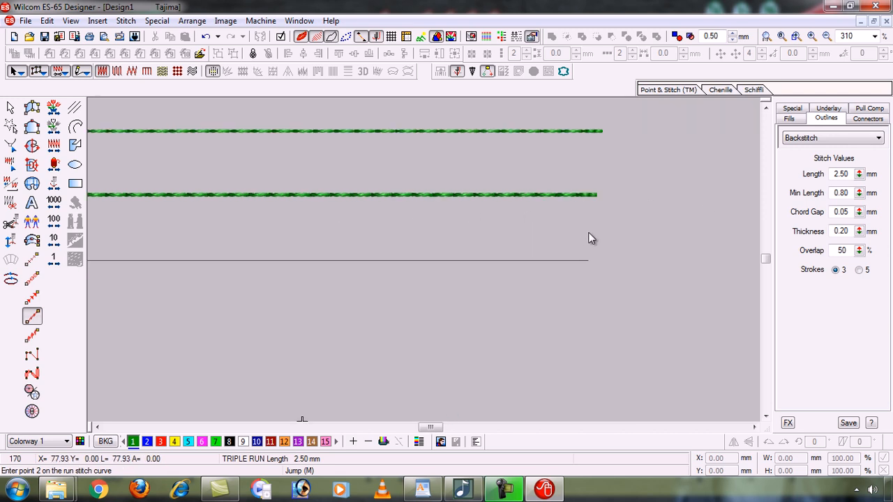
key("Return")
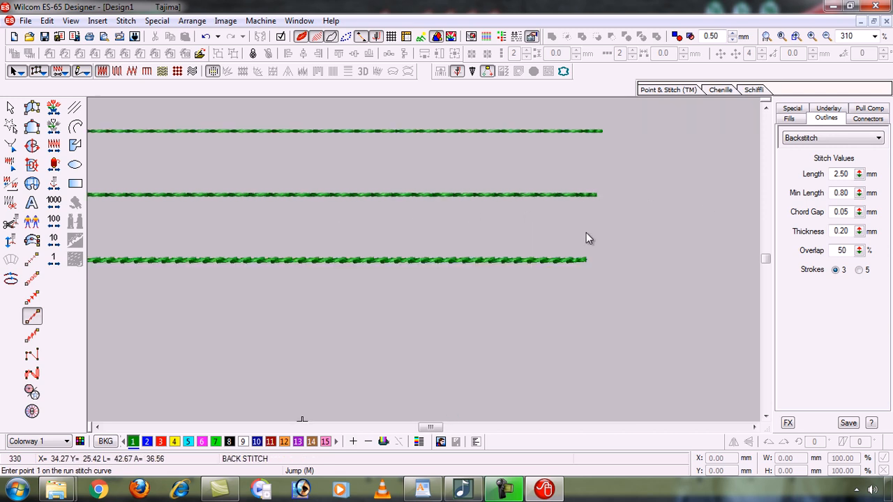
Set the backstitch line to 5 strokes and compare its thickness with the run and triple-run lines
key("v")
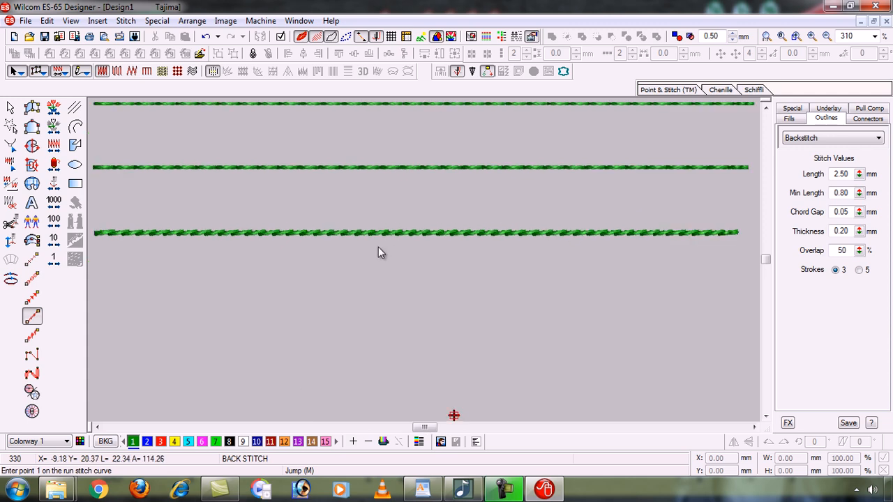
key("shift+z")
key("b")
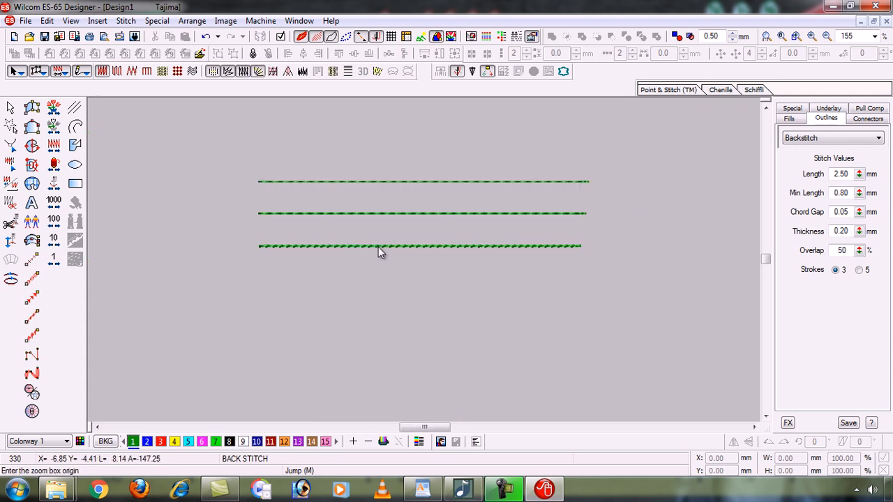
left_click_drag(234, 163, 456, 278)
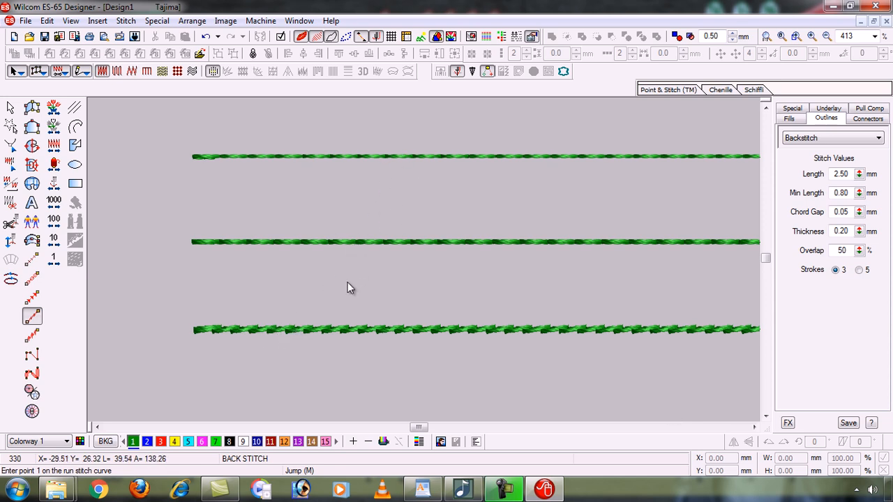
left_click(12, 108)
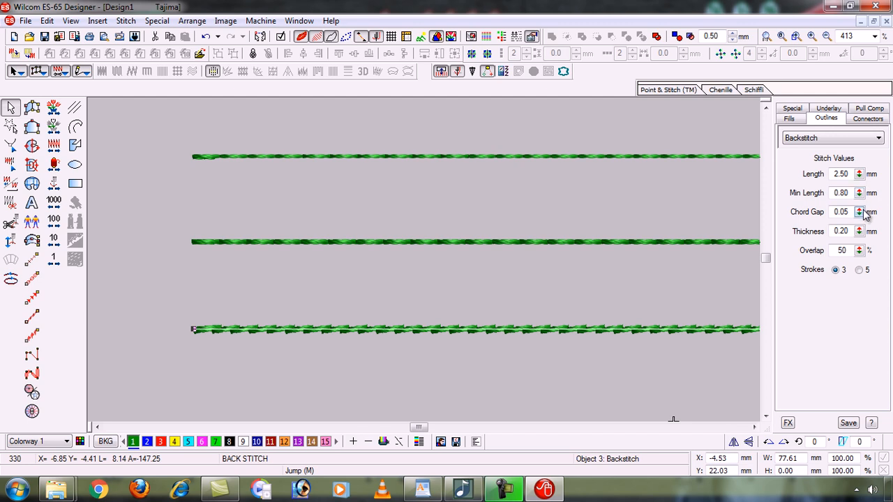
left_click(859, 272)
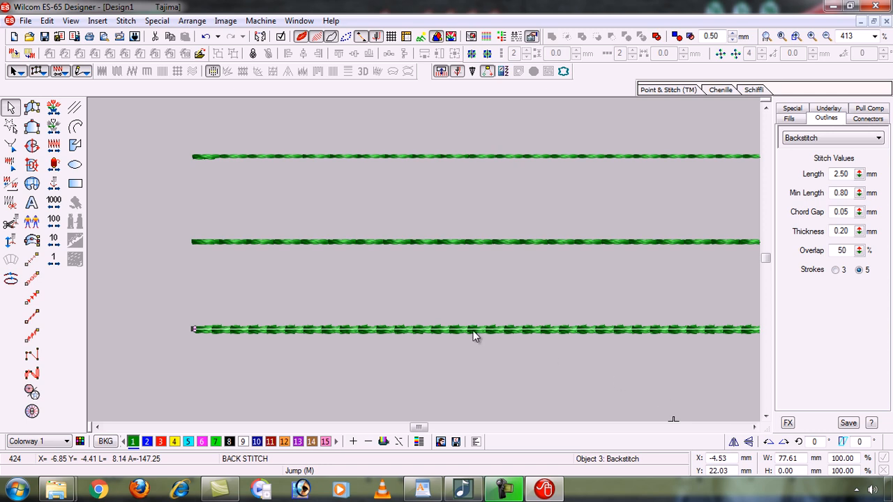
key("b")
left_click_drag(164, 152, 414, 372)
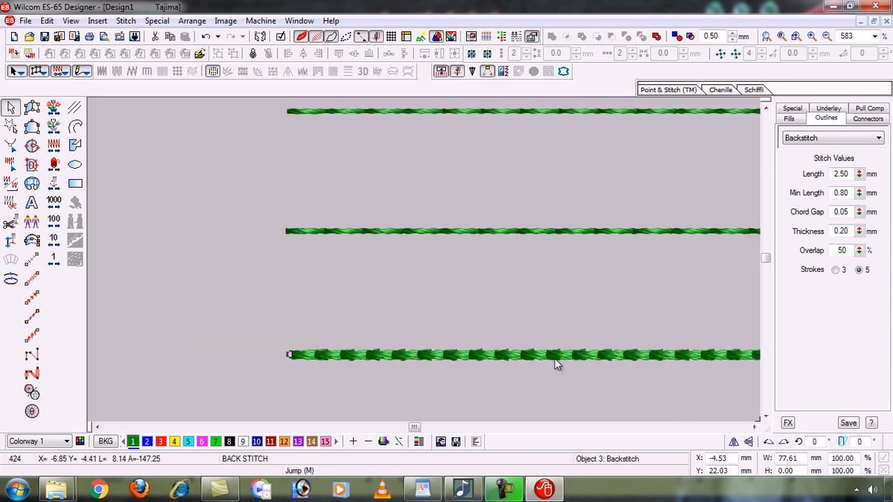
Toggle the backstitch line between 3 and 5 strokes to compare its thickness, leaving it at 3 strokes
left_click(836, 270)
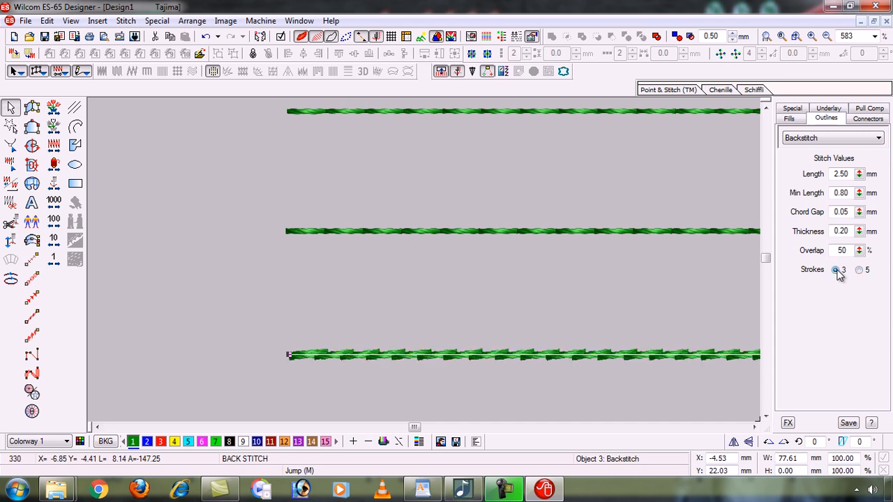
left_click(859, 271)
left_click(629, 380)
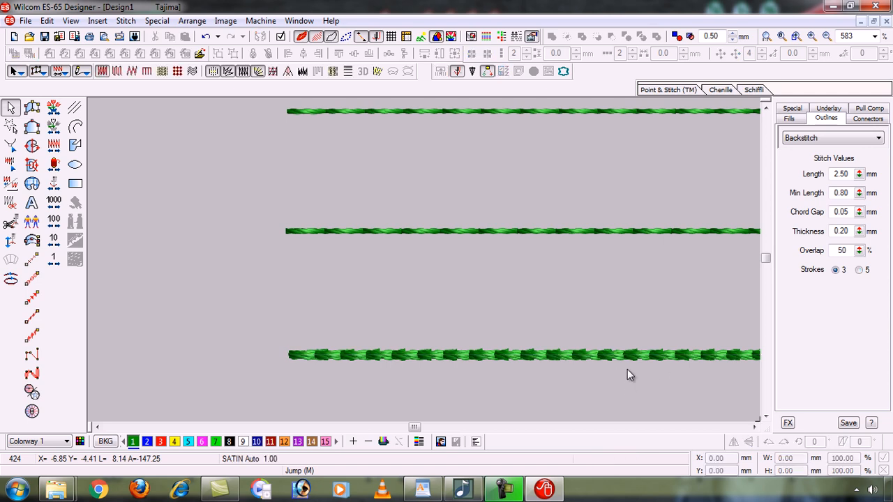
left_click(632, 357)
left_click(837, 270)
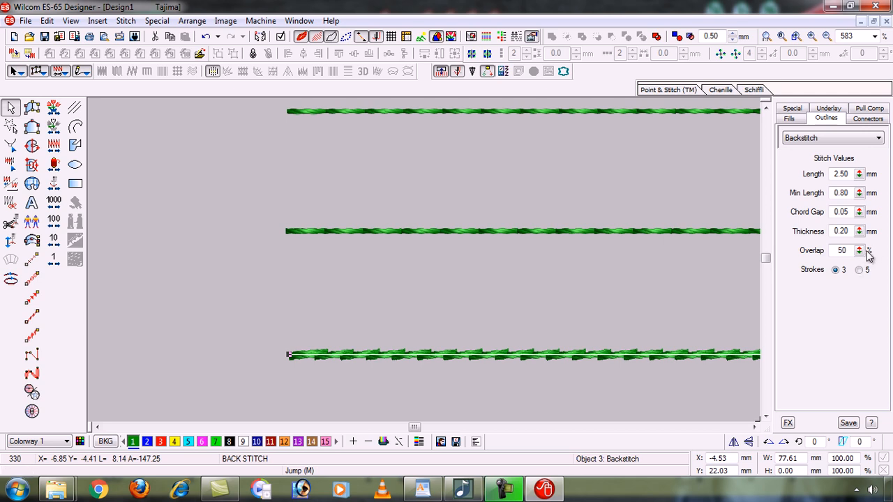
Try a 35% overlap, 0.25 mm thickness and another chord gap on the backstitch line, then restore 50%, 0.20 mm and 0.05 mm
left_click_drag(859, 250, 749, 283)
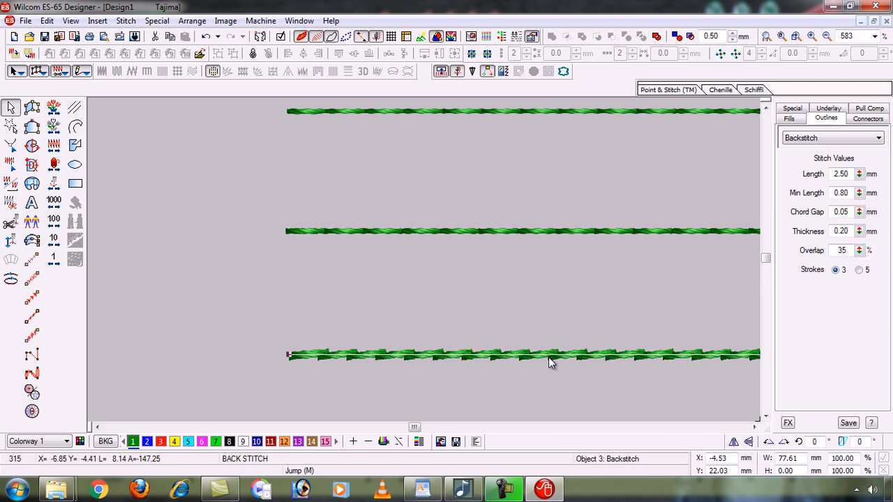
left_click_drag(859, 250, 746, 253)
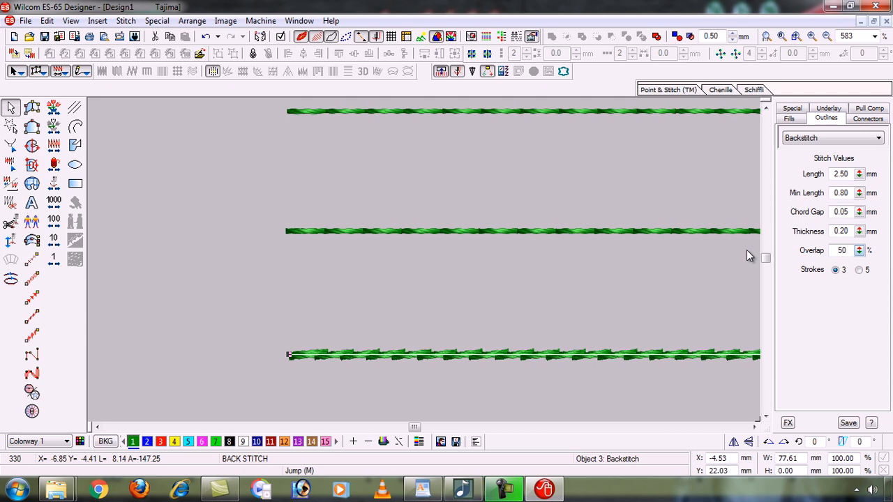
left_click_drag(861, 232, 747, 243)
left_click_drag(861, 231, 750, 197)
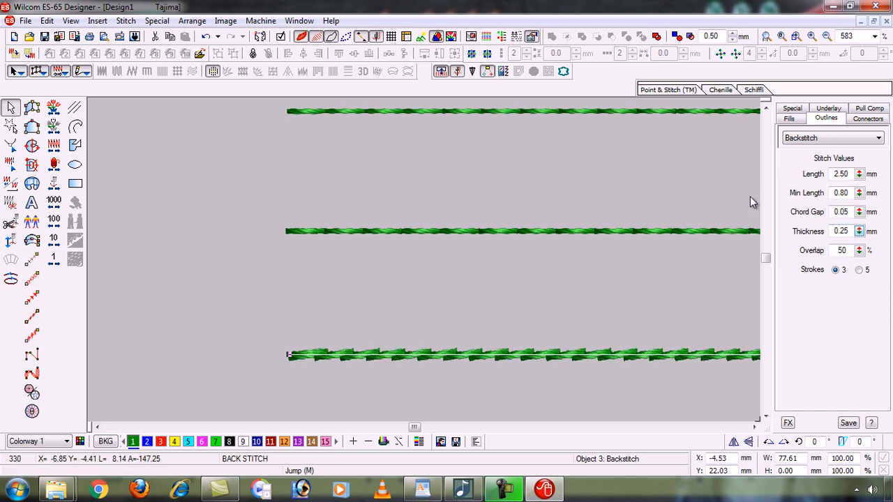
left_click_drag(864, 235, 744, 239)
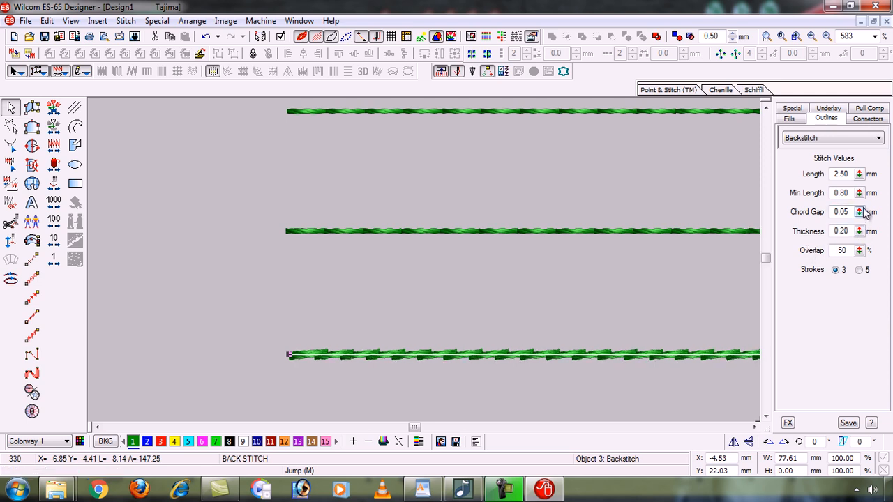
left_click_drag(860, 214, 749, 185)
left_click_drag(860, 216, 819, 221)
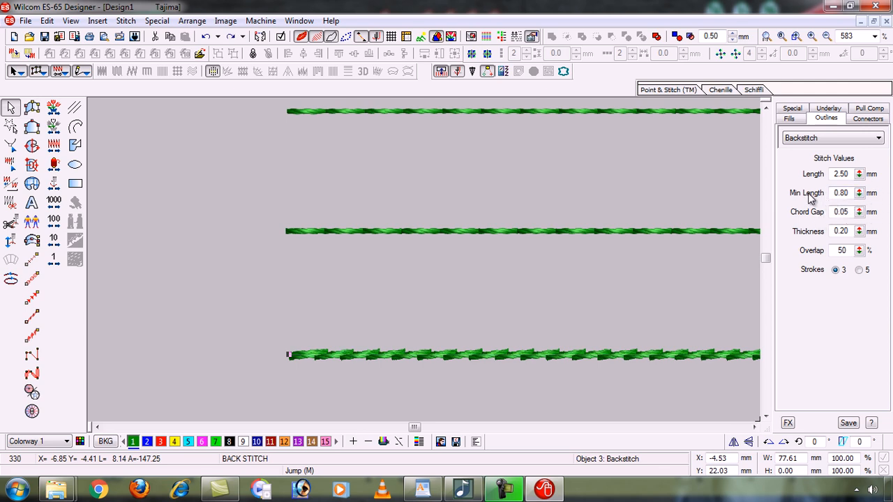
Try stitch lengths of 3.90 and 4.20 mm on the backstitch line, then set the length to 2.70 mm
left_click_drag(861, 175, 747, 160)
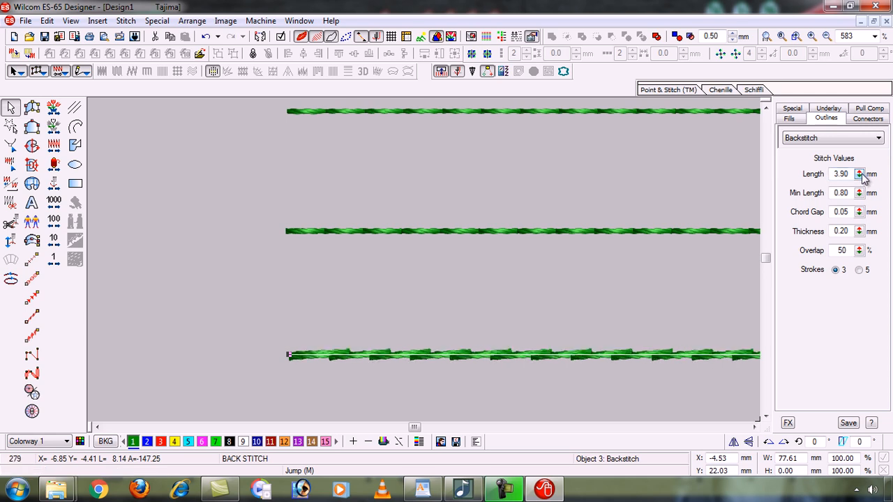
left_click_drag(862, 176, 743, 148)
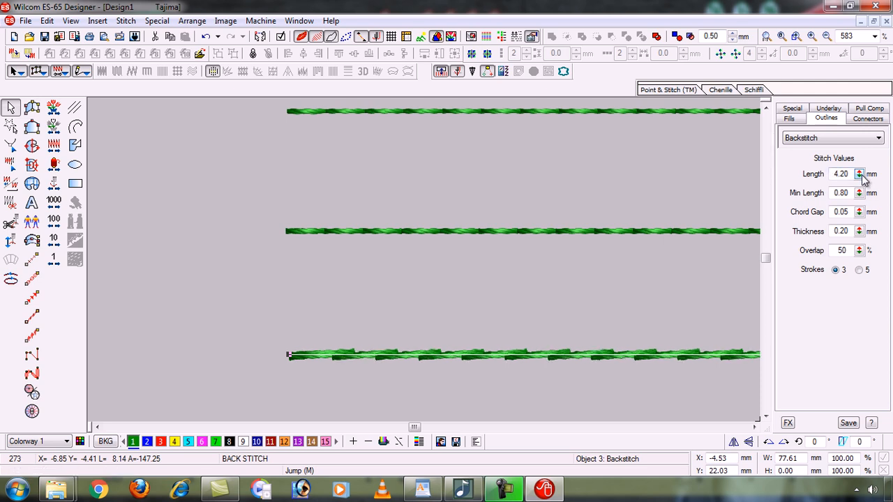
left_click_drag(862, 176, 746, 184)
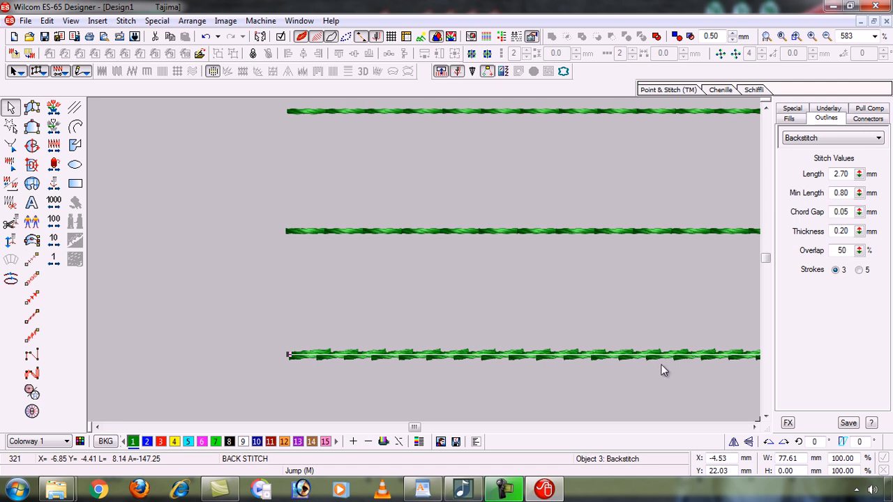
Digitize a horizontal stem stitch line about 78 mm long below the backstitch line
scroll(692, 369, "down", 3)
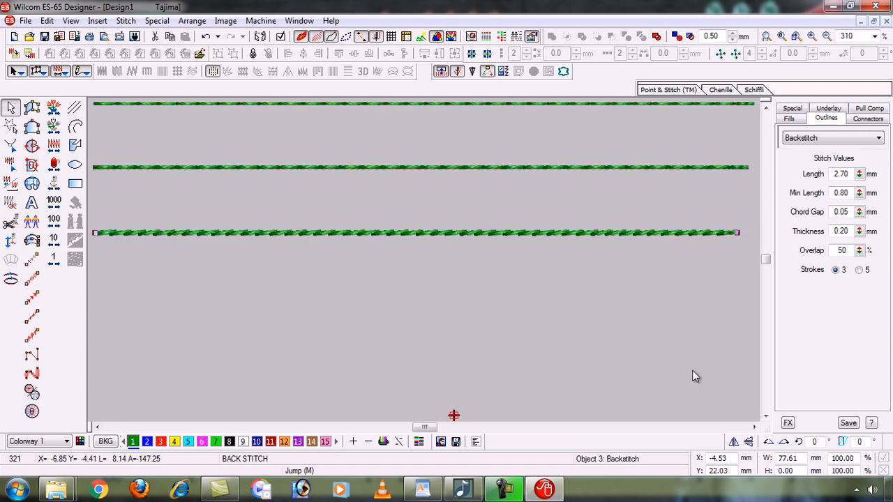
left_click(429, 320)
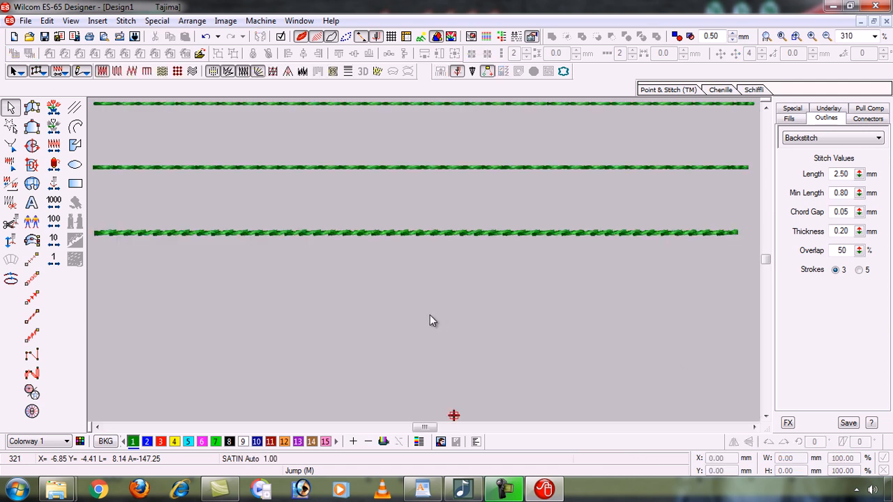
left_click(32, 336)
left_click(95, 319)
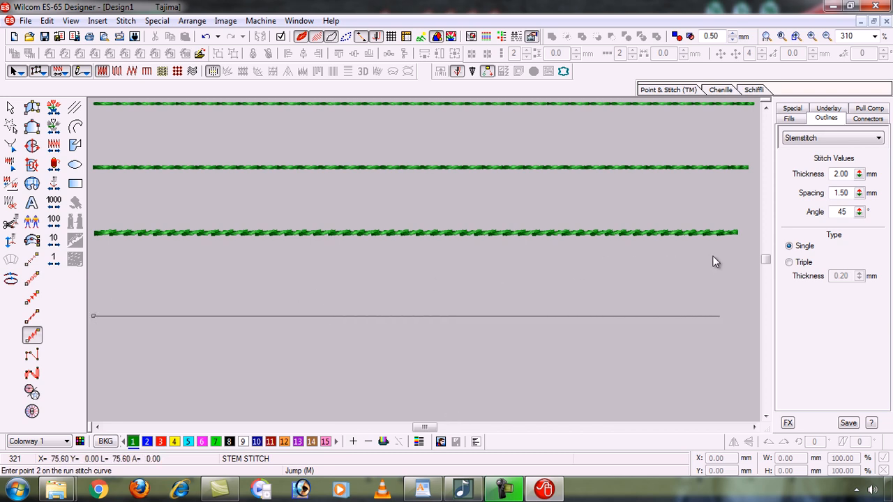
left_click(584, 265)
key("Return")
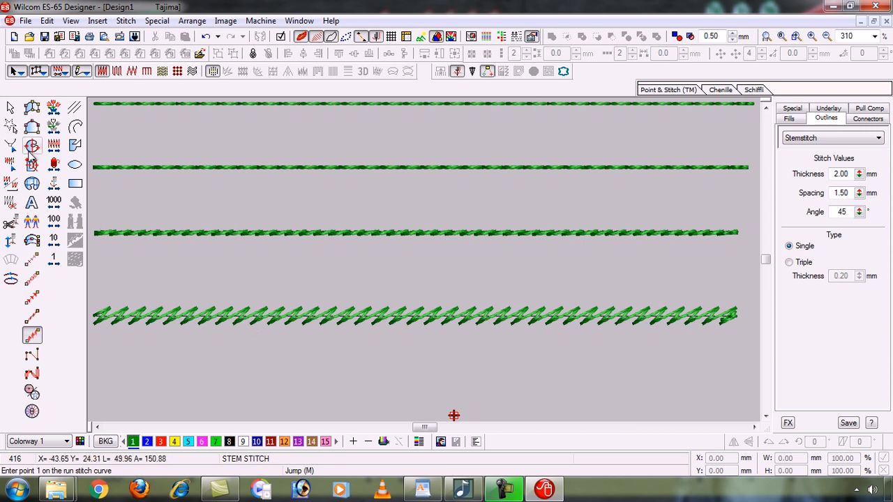
Try spacings of 0.82 mm and 1.88 mm on the stem stitch line and undo both changes
left_click(11, 107)
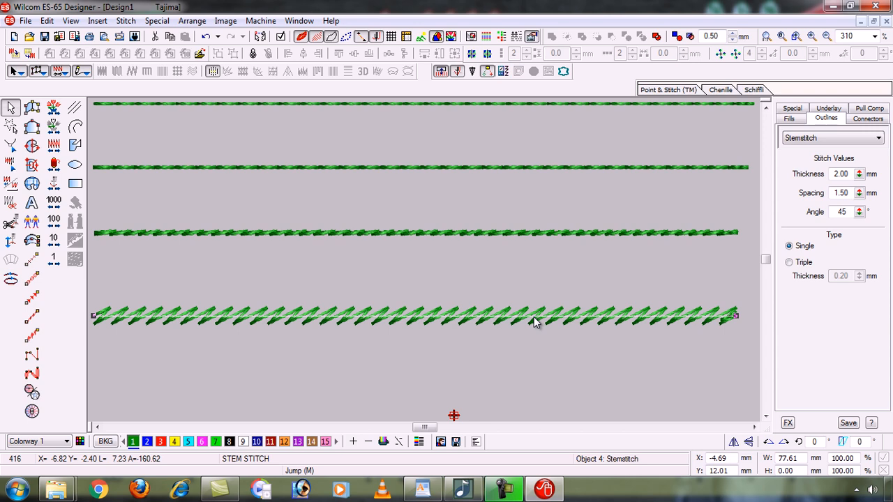
left_click(860, 194)
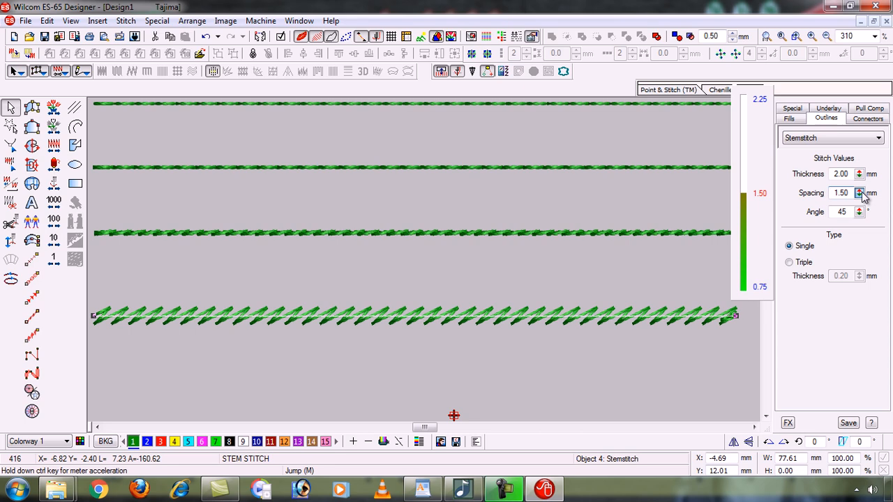
left_click_drag(863, 195, 748, 287)
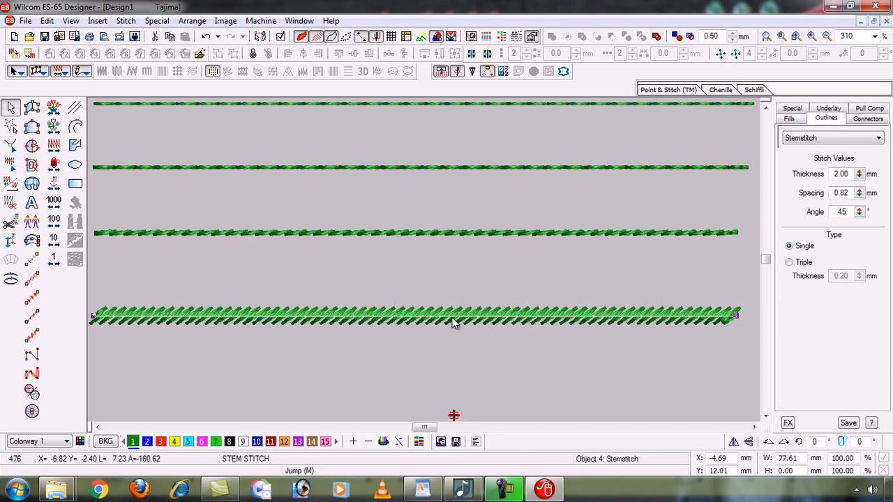
left_click_drag(862, 195, 755, 116)
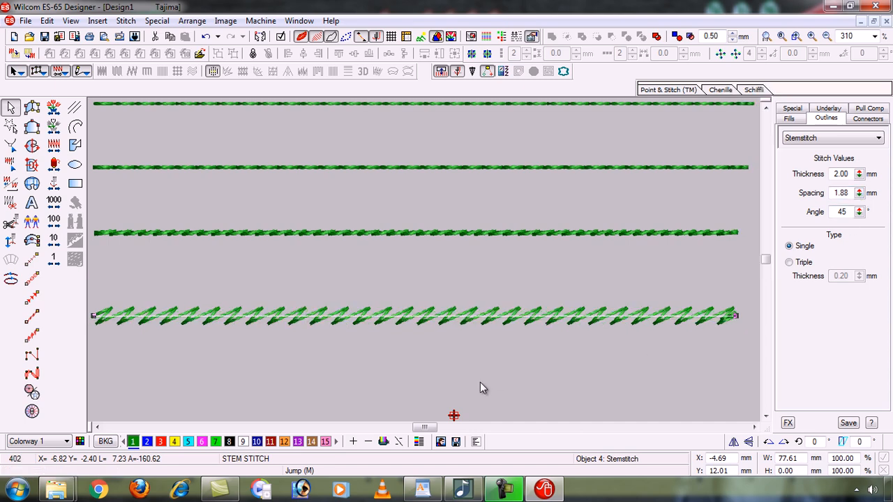
key("ctrl+z")
key("ctrl+z")
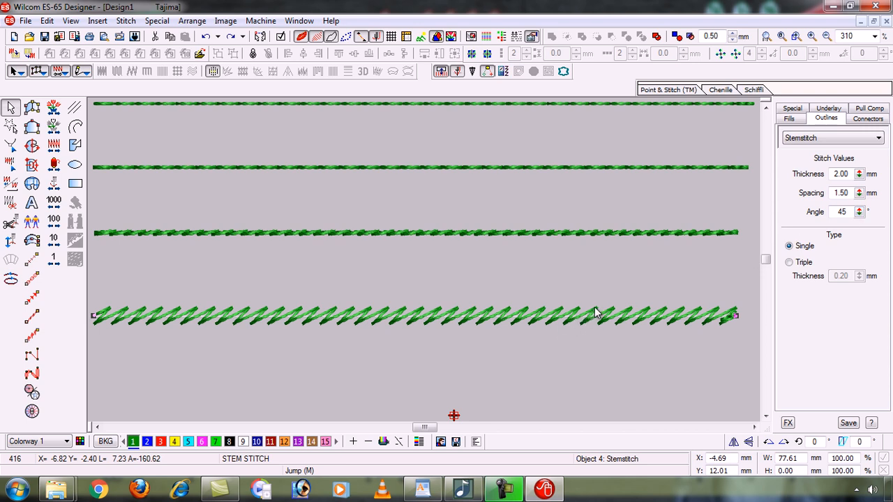
Try a 75° angle on the stem stitch line, then set its angle to 100°
left_click(859, 212)
left_click_drag(862, 215, 740, 232)
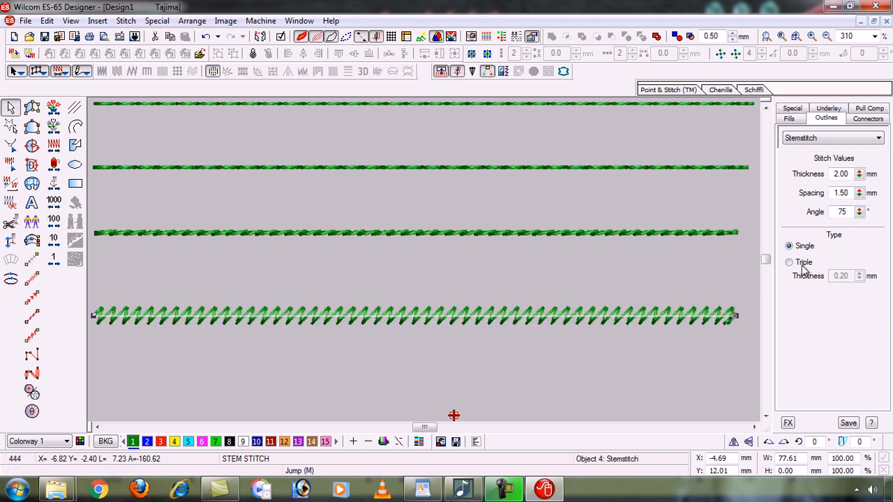
left_click_drag(857, 213, 743, 206)
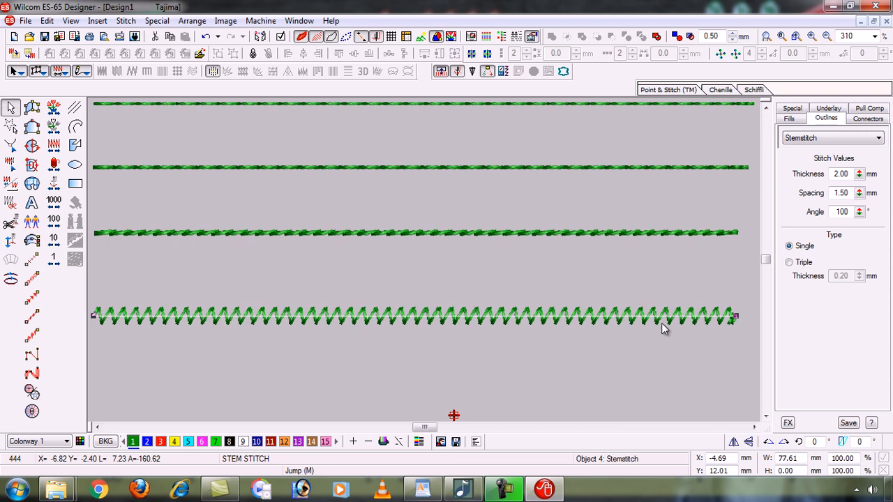
Compare the Triple and Single types on the stem stitch line and return it to Single
left_click(789, 263)
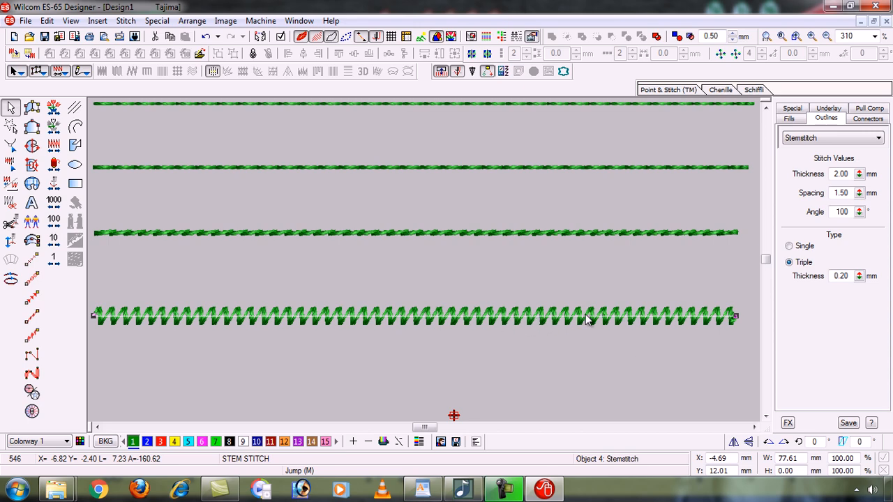
left_click(790, 247)
left_click(789, 262)
left_click(789, 247)
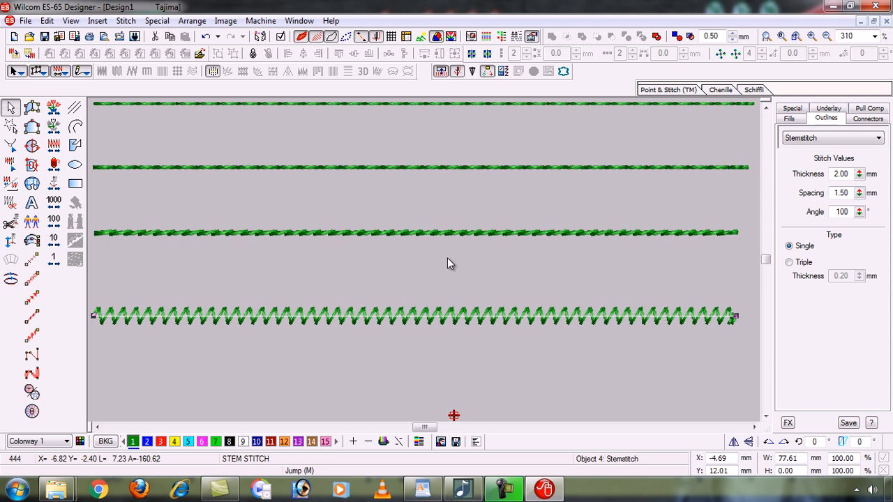
Switch to the open Input A and B Filling design
left_click(862, 22)
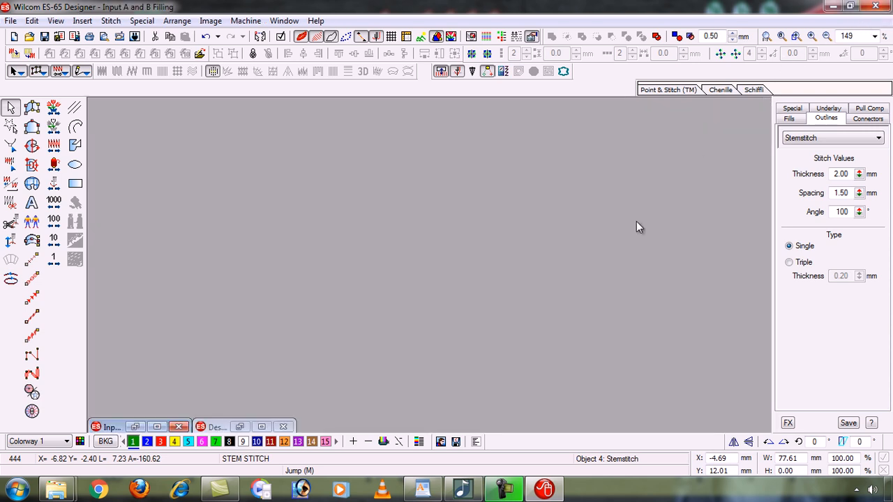
left_click(135, 427)
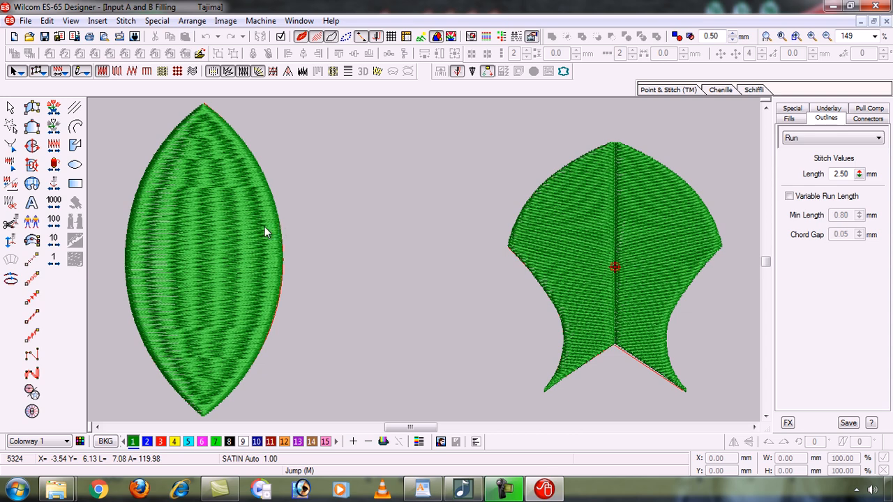
Try moving the leaf-shaped satin fill off its red outline, select the exposed outline, and undo the move
left_click_drag(233, 229, 383, 221)
left_click(259, 173)
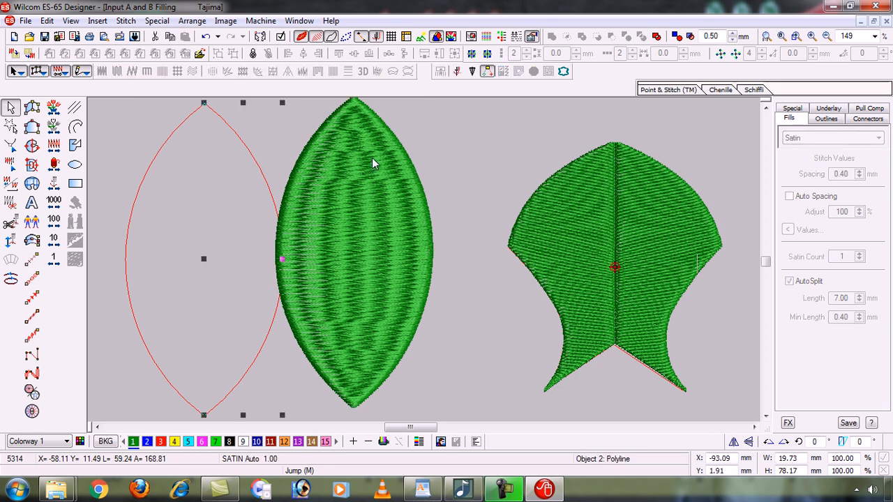
key("Escape")
key("ctrl+z")
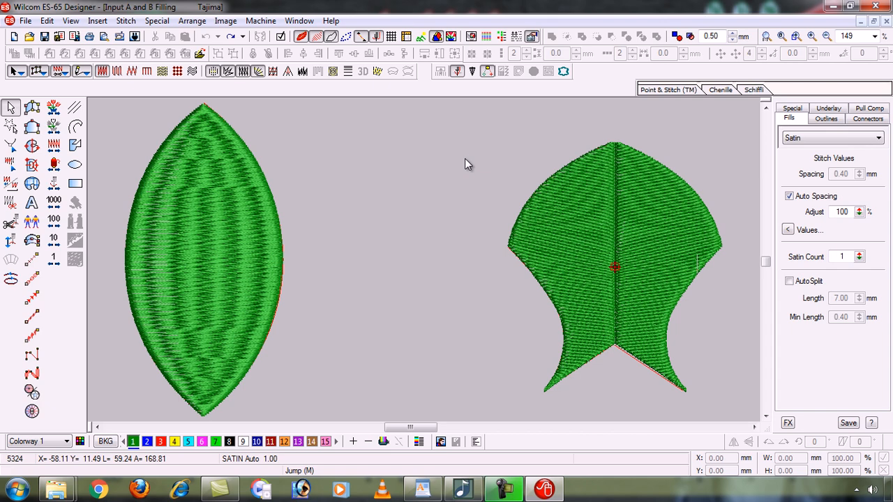
Move the leaf-shaped satin fill to the right of its red outline and delete the outline curves left behind
left_click(283, 276)
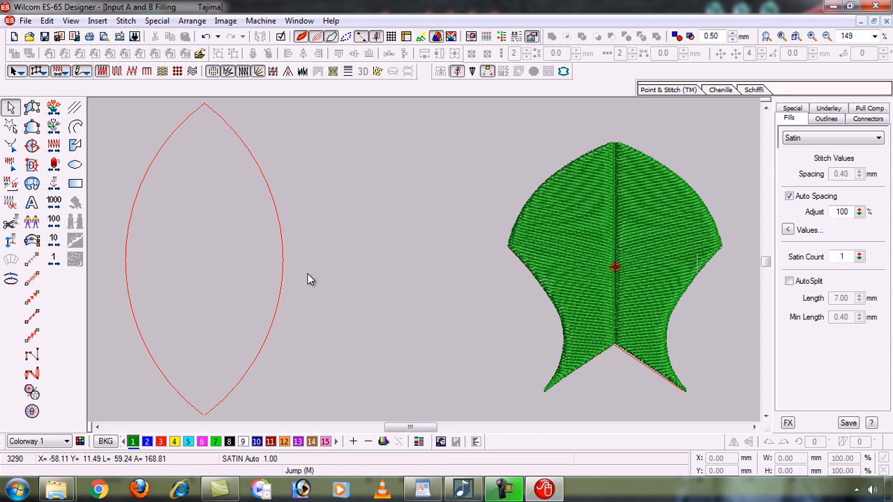
key("Return")
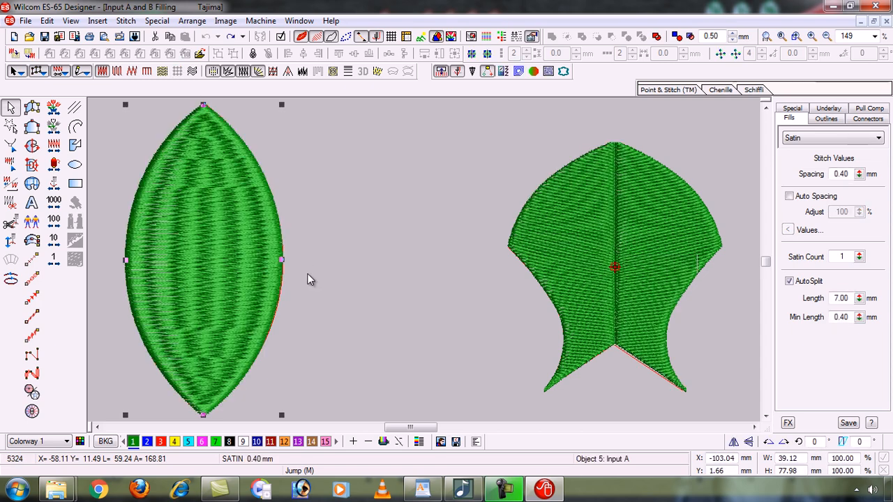
left_click_drag(233, 253, 385, 254)
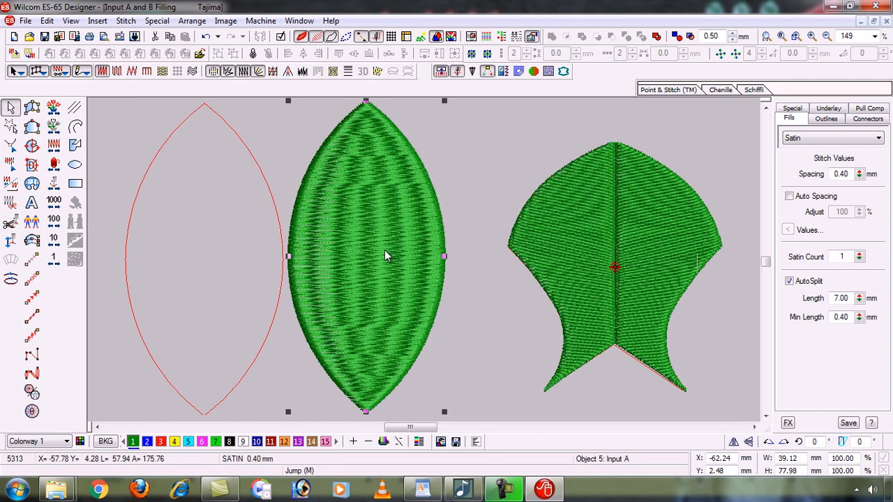
left_click(273, 193)
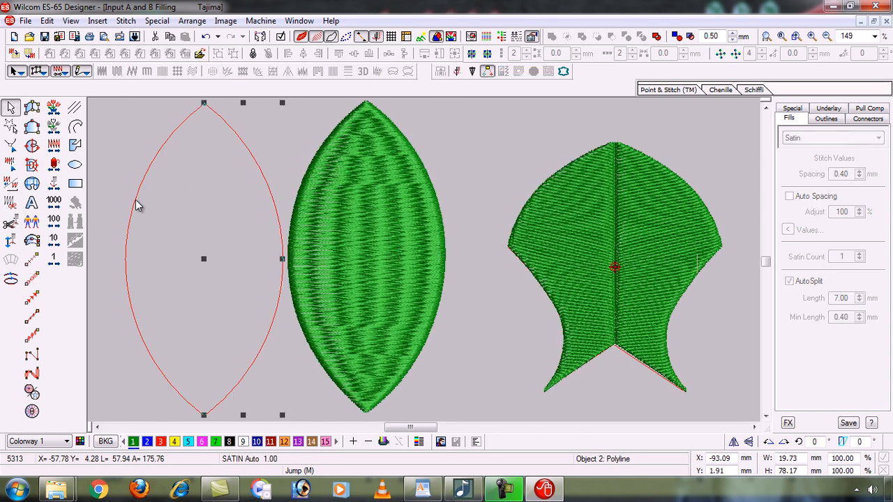
key("Delete")
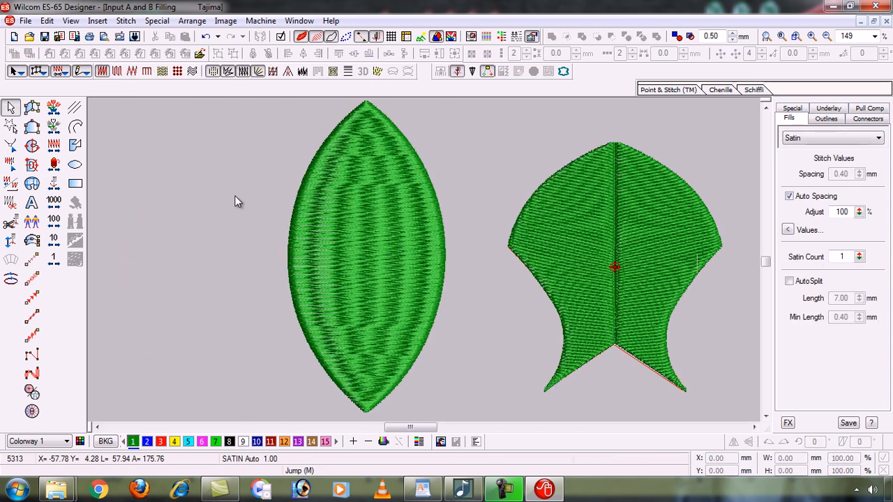
Move the leaf-shaped satin fill back to the left, near its original place, and deselect it
left_click(342, 232)
left_click_drag(227, 234, 201, 231)
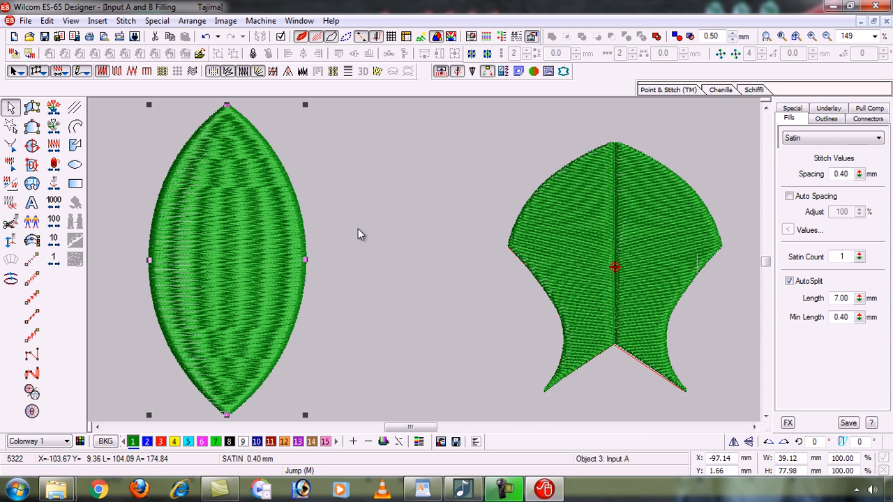
left_click(392, 248)
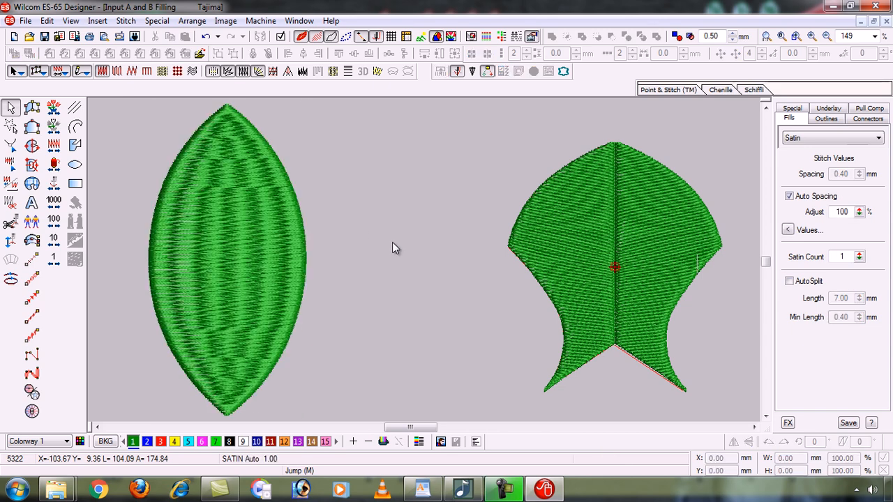
Undo the leaf-shaped satin fill's moves and the deletion of its red outline curves, and clear the selection
key("ctrl+z")
key("ctrl+z")
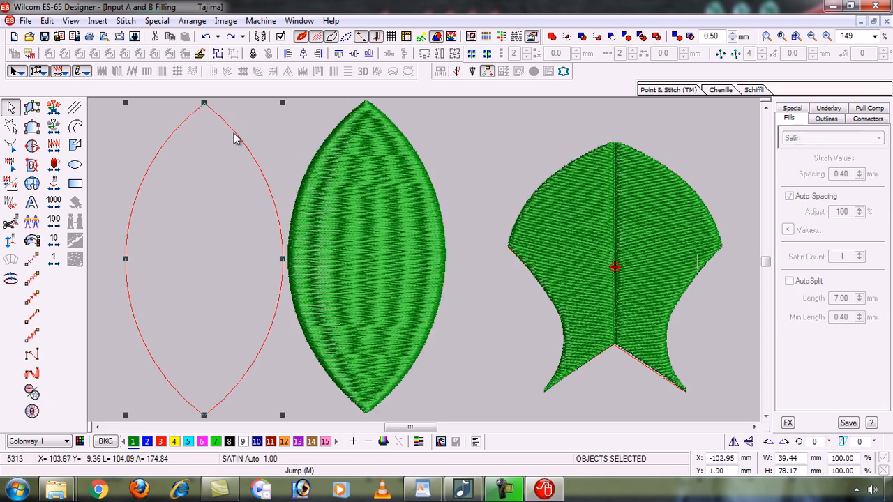
key("ctrl+z")
left_click(403, 184)
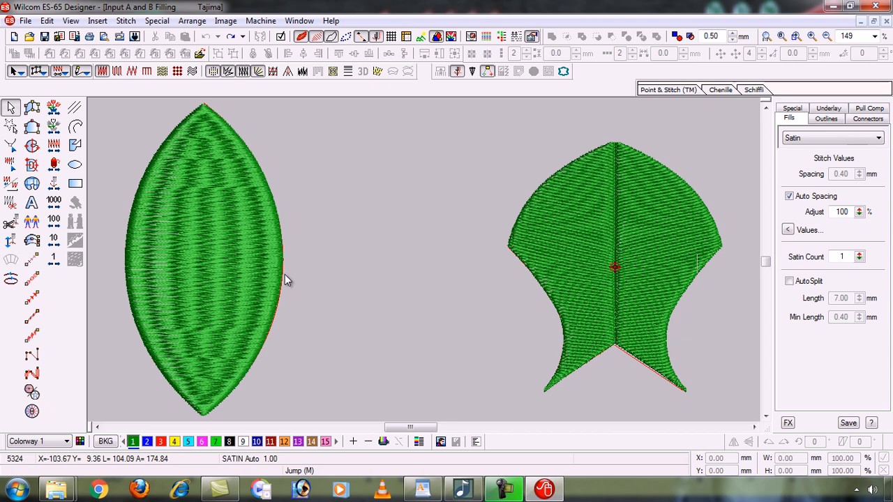
Move the leaf-shaped satin fill to the right of its red outline and try selecting both exposed outline curves
left_click(214, 234)
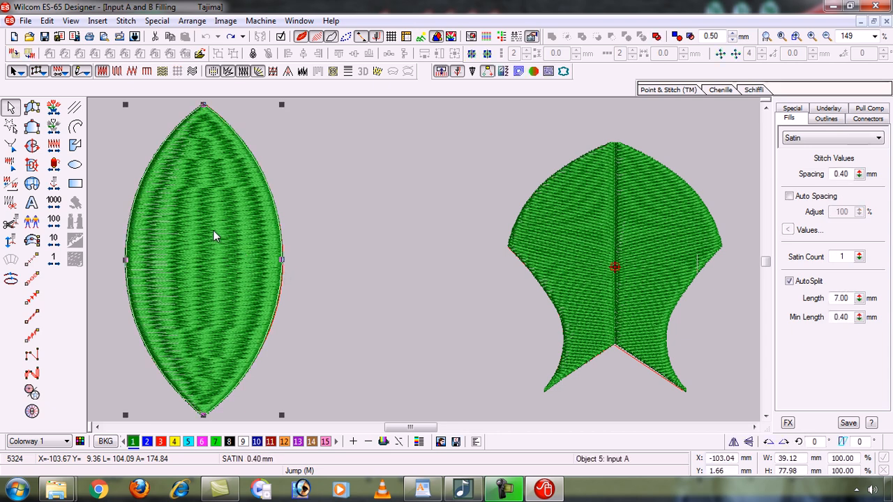
left_click_drag(201, 229, 359, 233)
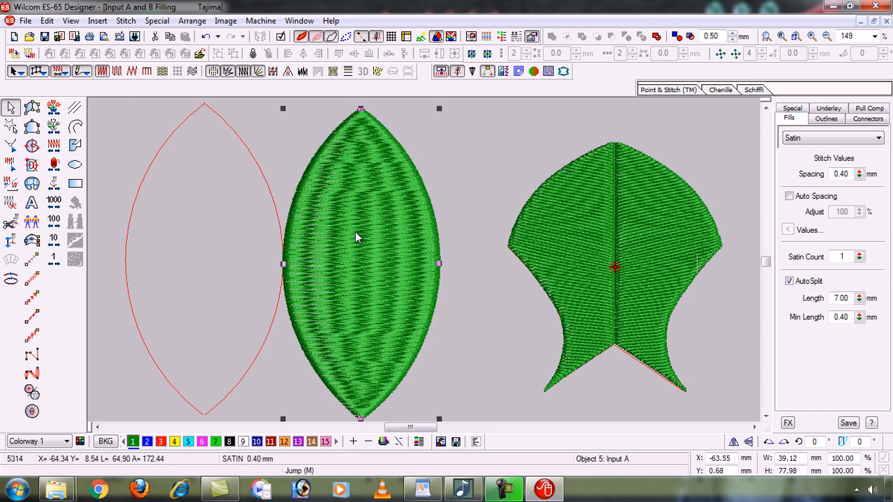
left_click(216, 192)
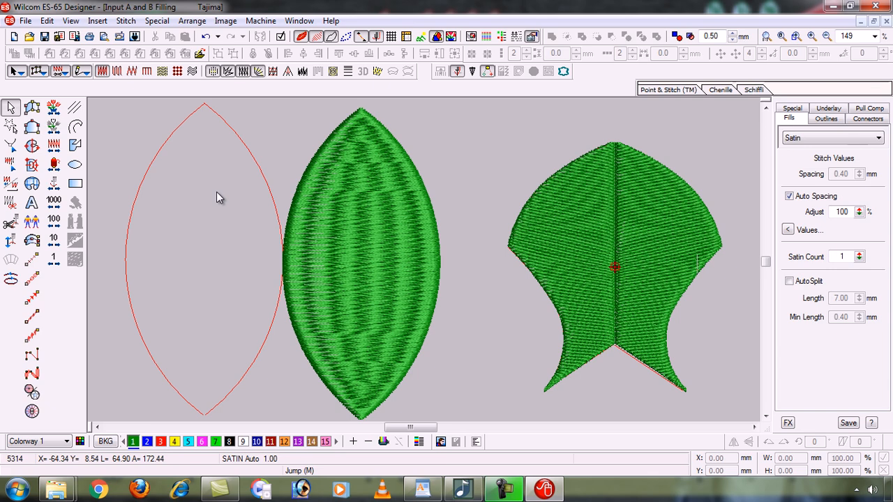
left_click(251, 156)
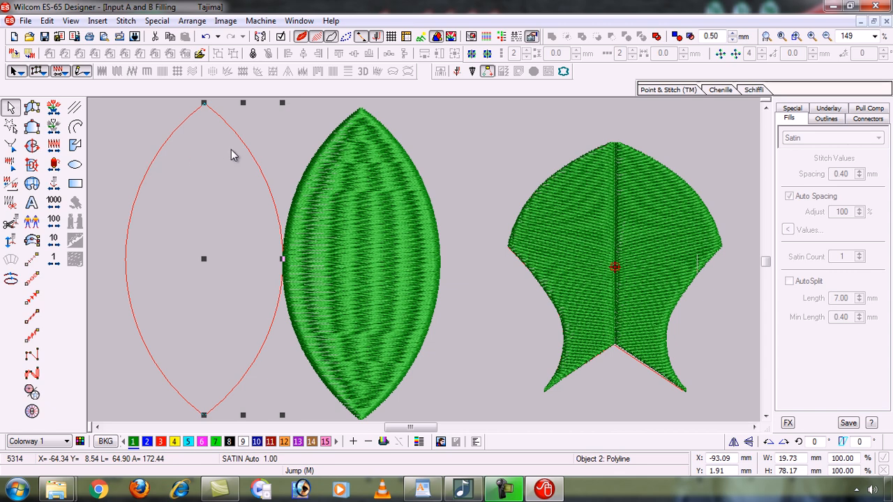
left_click(159, 158, "ctrl")
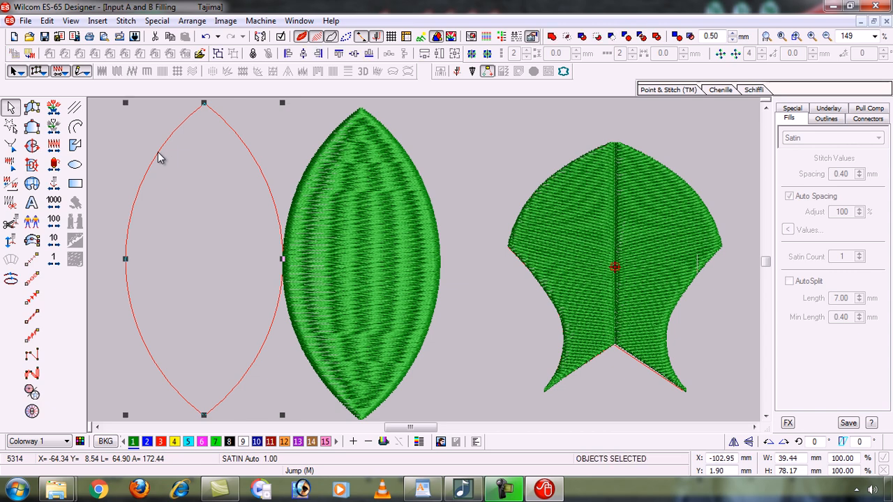
left_click(102, 126)
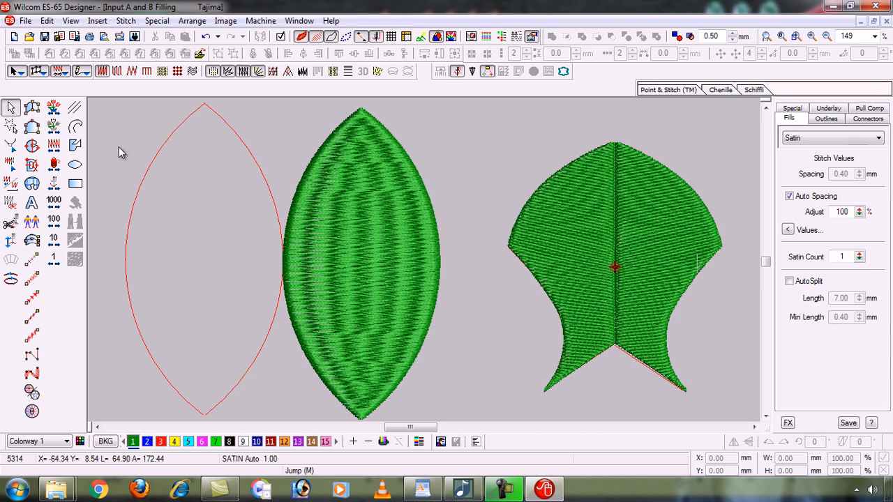
Select both exposed outline curves, undo the satin fill's move, and delete the selected curves
left_click(152, 166)
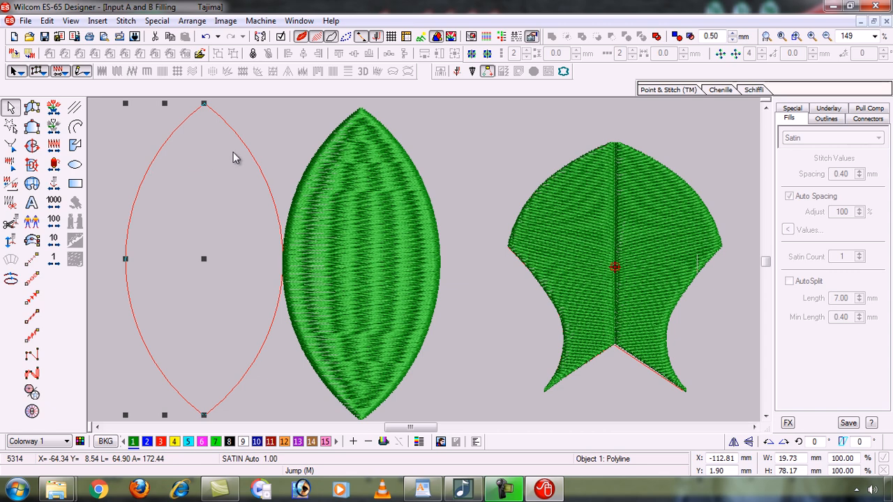
left_click(254, 160, "ctrl")
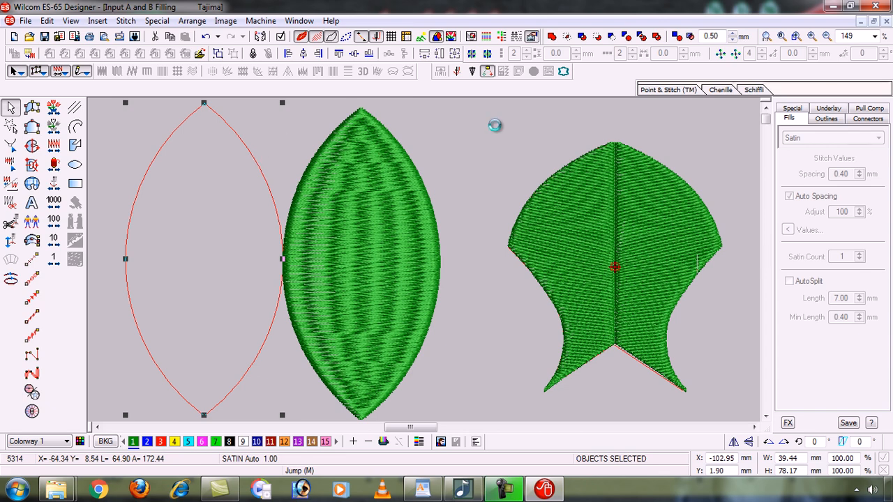
key("ctrl+z")
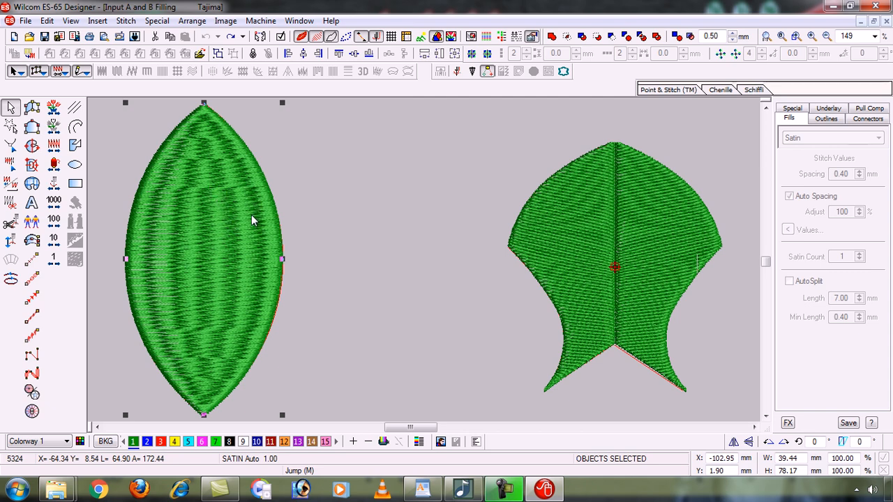
left_click(396, 196)
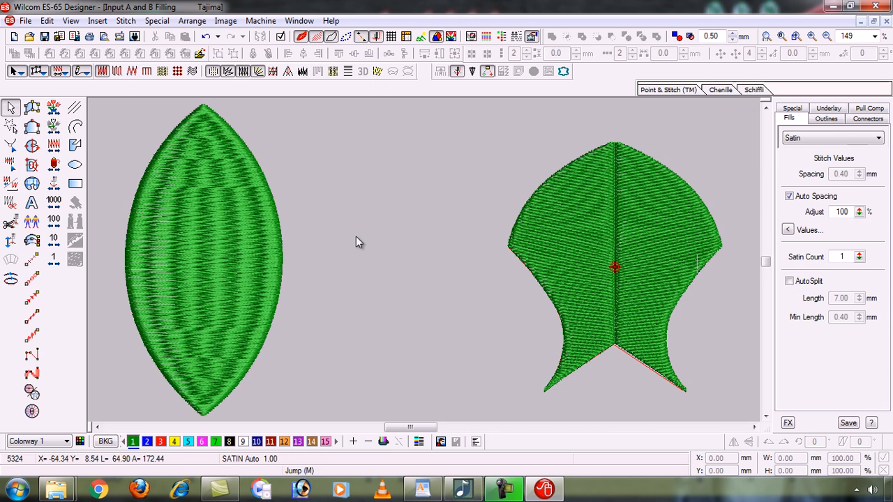
Move the leaf-shaped satin fill aside to check for leftover outlines beneath it, undo the move, and deselect it
left_click(203, 235)
left_click_drag(351, 230, 352, 230)
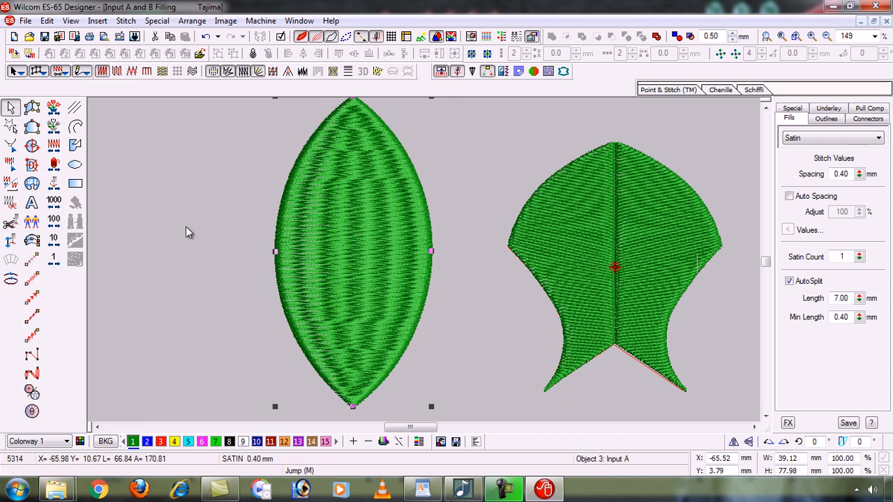
key("ctrl+z")
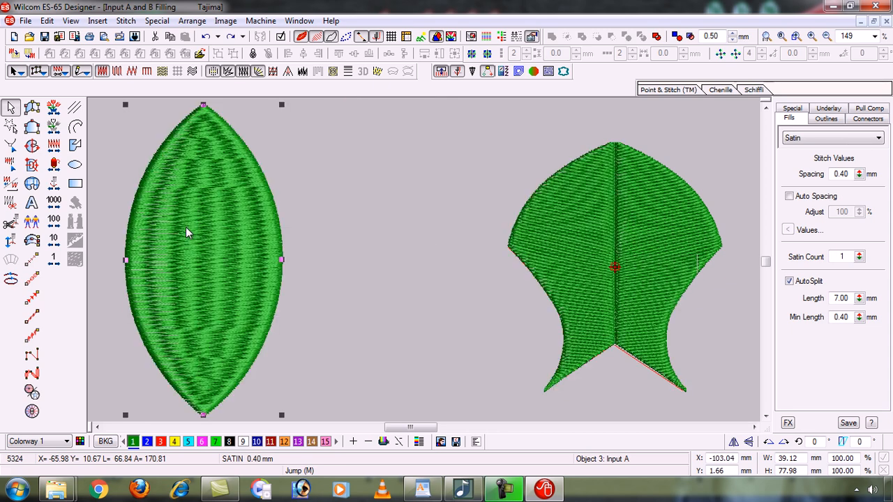
left_click(320, 207)
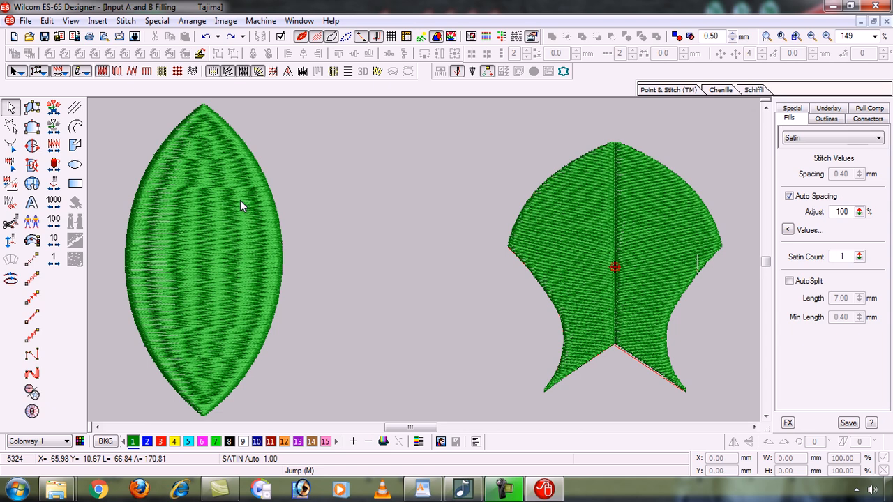
Move both tatami-filled halves of the second shape to the left, off their red outline
left_click(612, 213)
left_click_drag(611, 213, 508, 194)
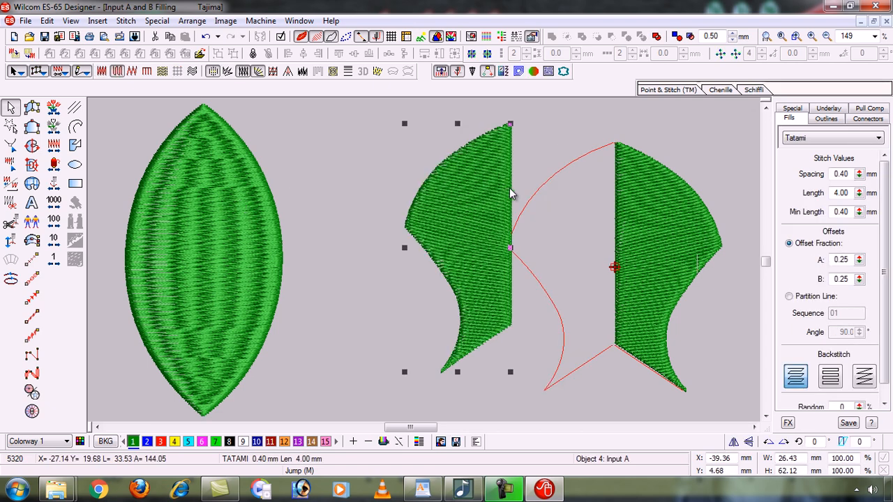
key("ctrl+z")
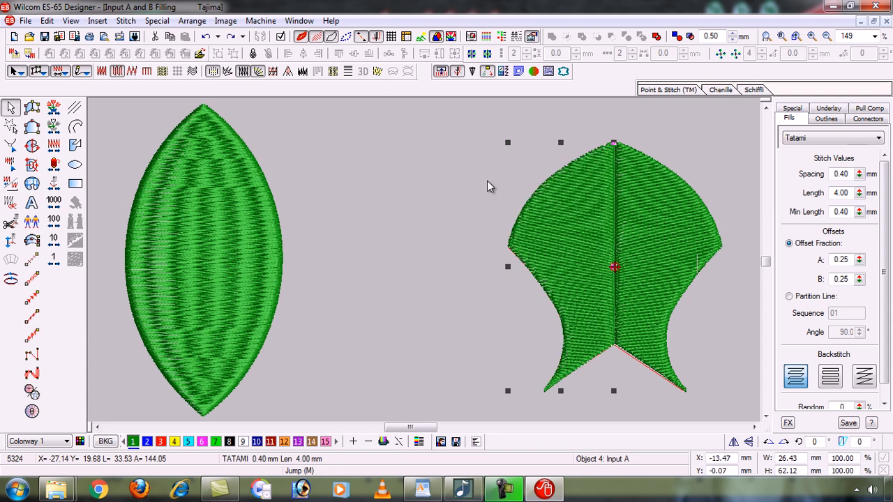
left_click(650, 226, "ctrl")
left_click_drag(613, 221, 387, 208)
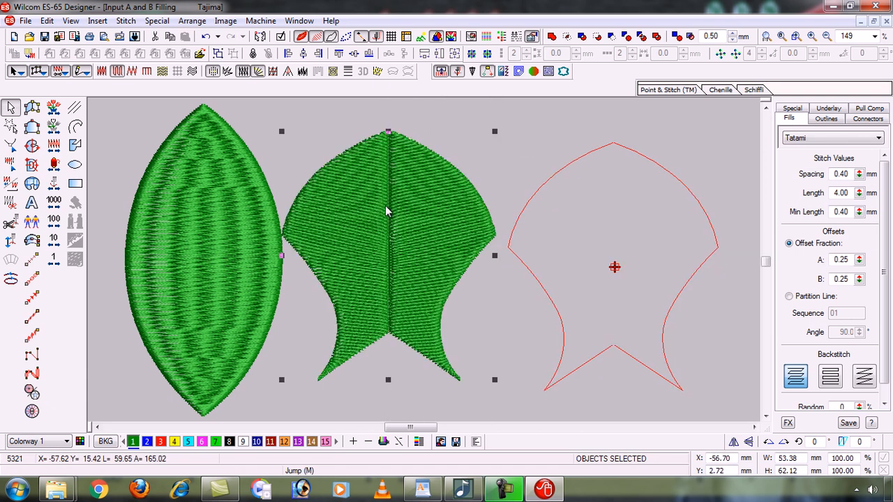
Select both exposed outline curves of the second shape, undo the fills' move, and delete the selected curves
left_click(587, 161)
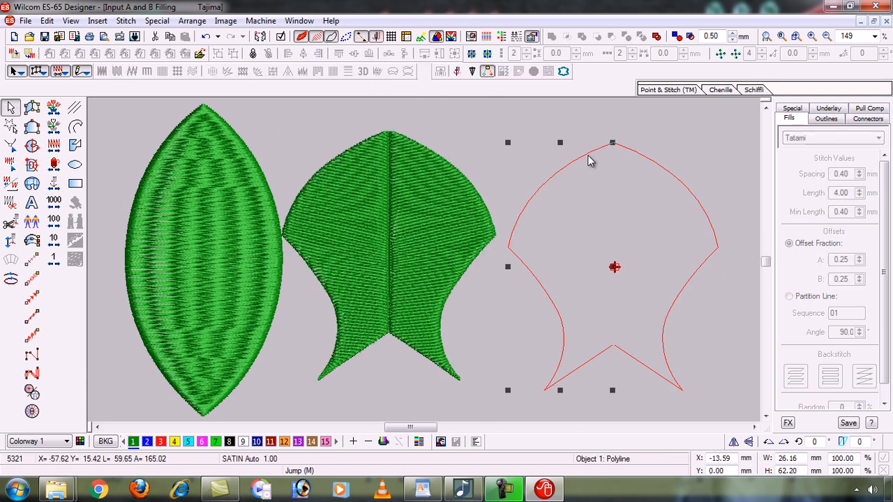
left_click(677, 179, "ctrl")
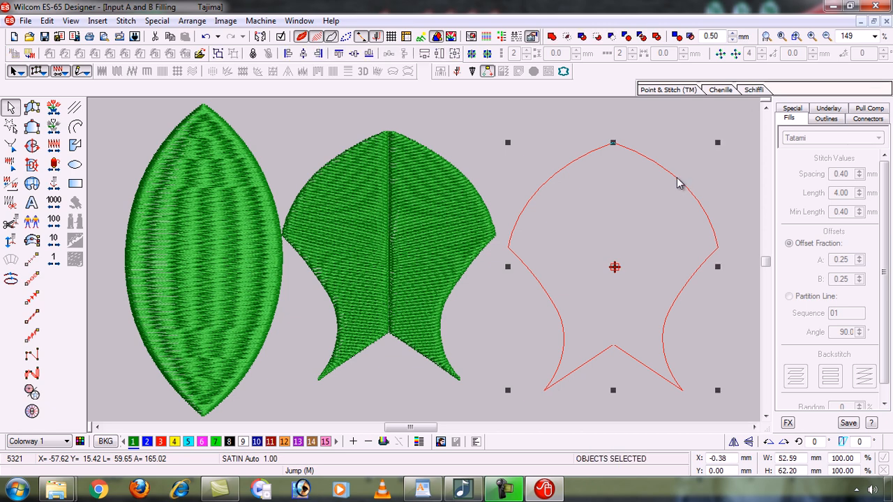
key("ctrl+z")
key("Escape")
Move both tatami halves aside to check for leftover outlines beneath them, undo the move, and deselect them
left_click_drag(729, 365, 579, 320)
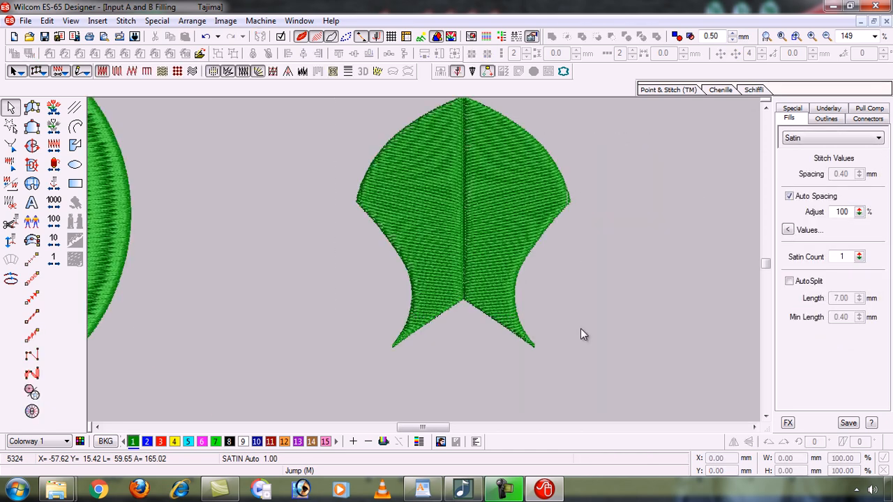
left_click_drag(595, 352, 601, 367)
left_click_drag(493, 200, 381, 202)
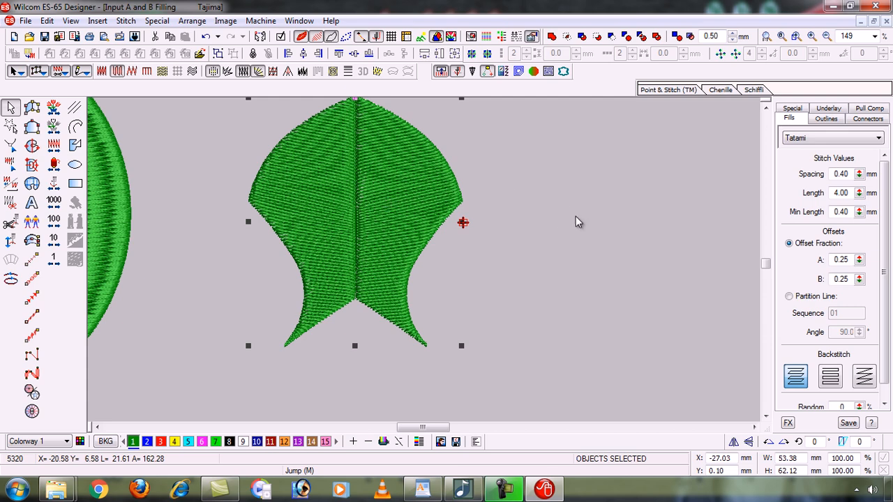
key("ctrl+z")
key("0")
left_click(417, 205)
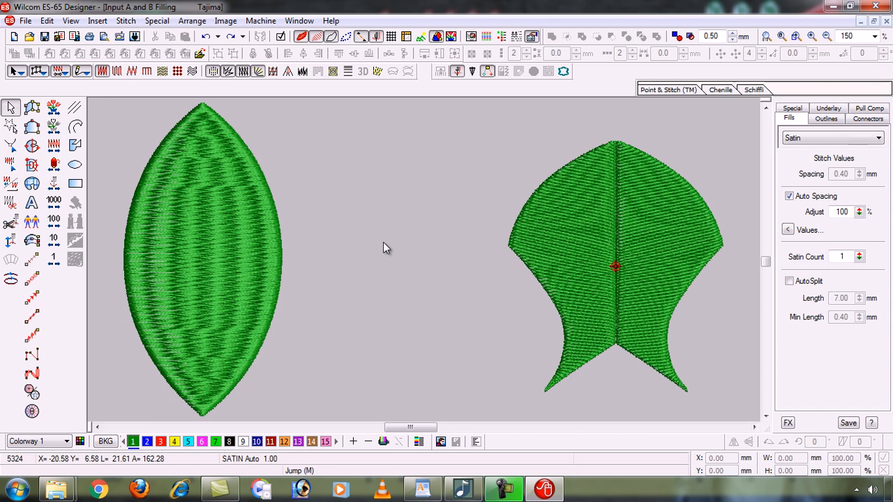
left_click(503, 489)
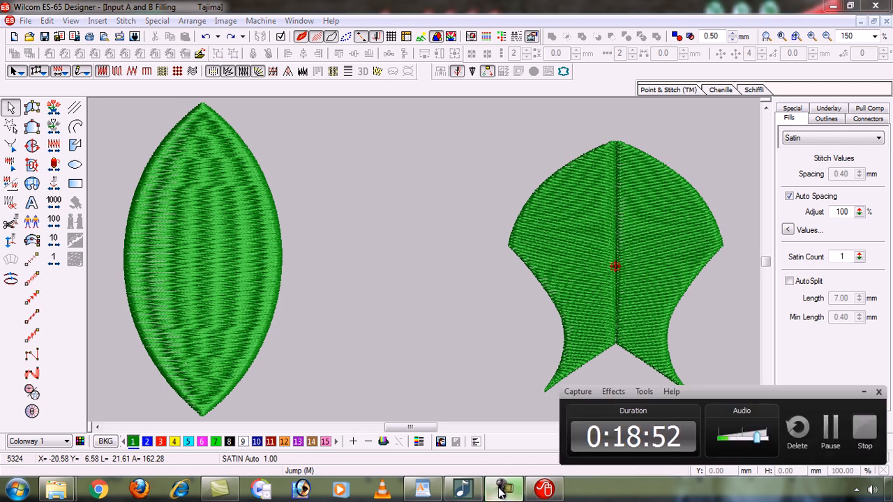
left_click(500, 491)
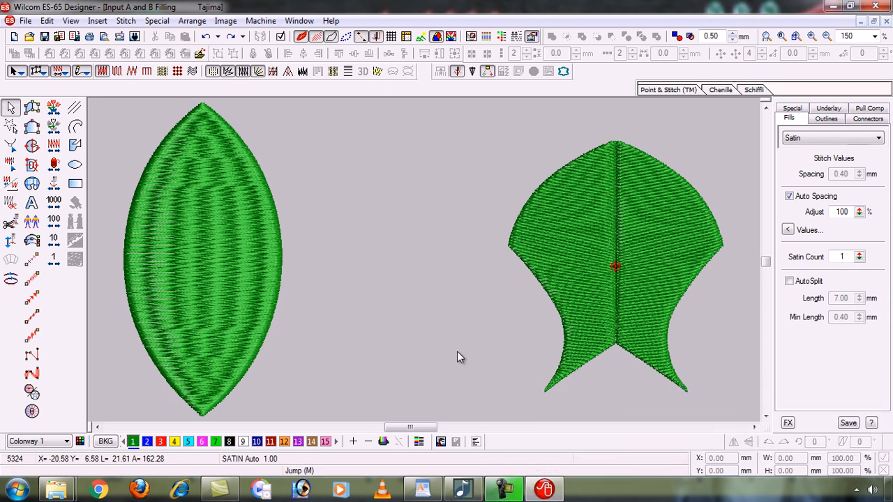
key("shift+z")
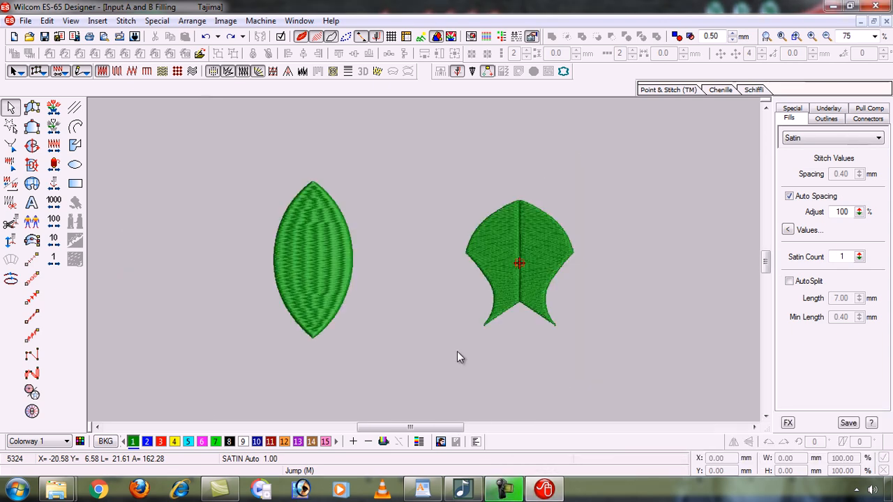
key("z")
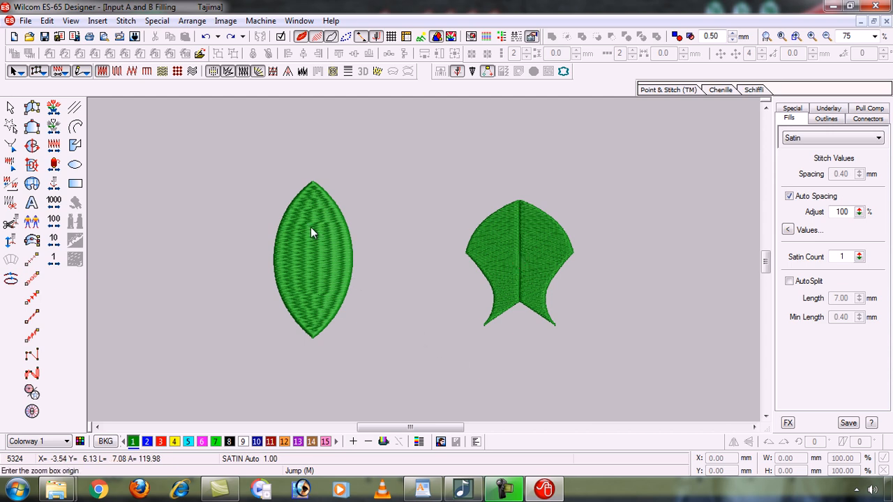
left_click_drag(251, 174, 371, 298)
left_click_drag(375, 337, 376, 352)
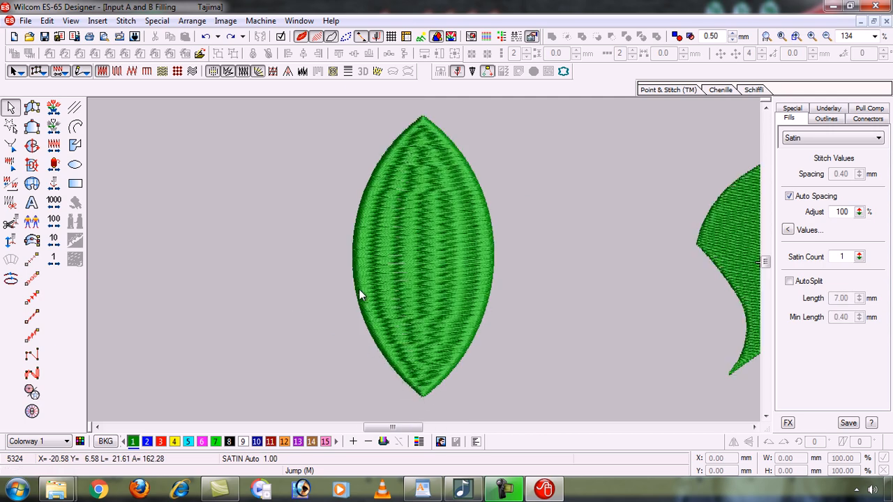
key("b")
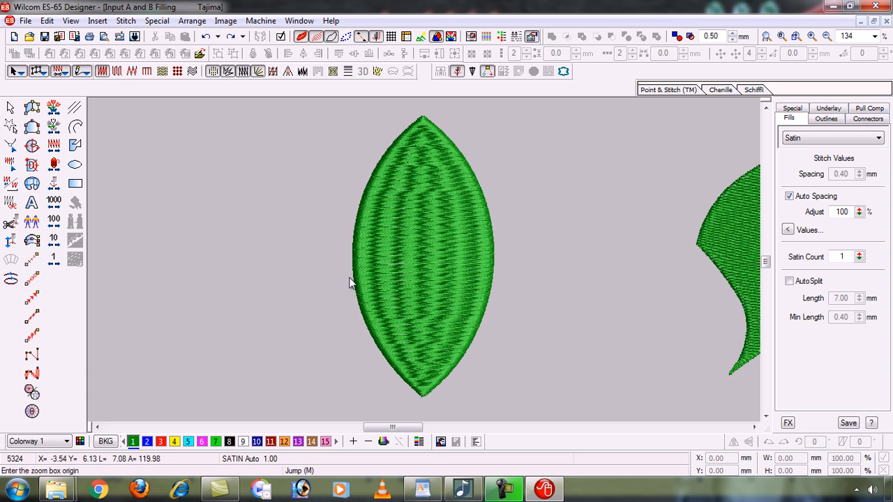
left_click(512, 404)
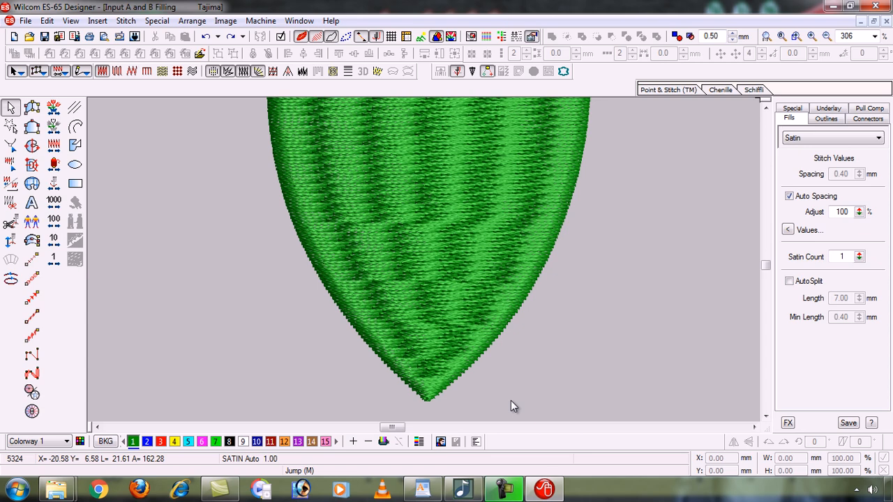
key("0")
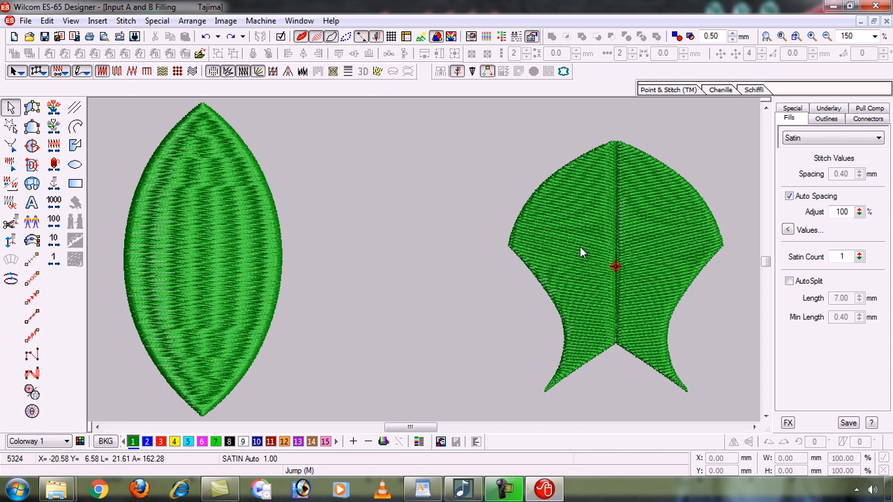
Start a red triple run outline with 2.50 mm stitch length at the leaf's bottom tip and digitize up its lower left edge
key("b")
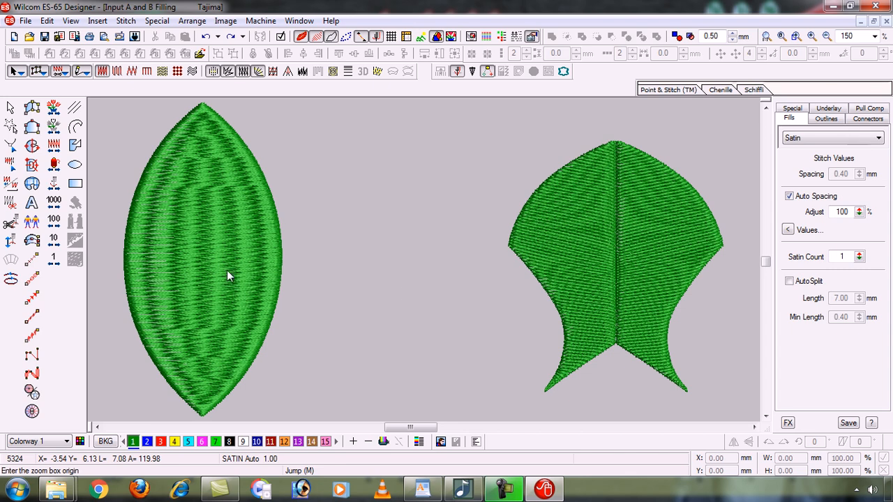
left_click_drag(95, 273, 294, 401)
left_click_drag(160, 200, 364, 350)
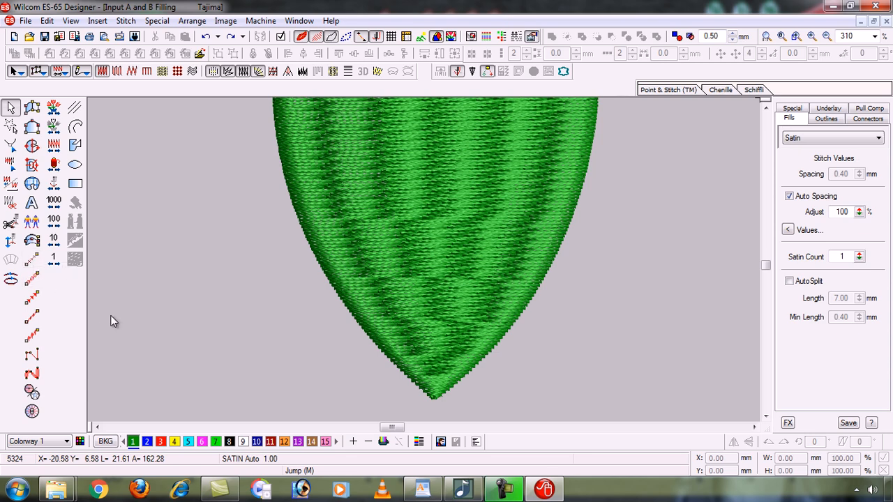
left_click(32, 279)
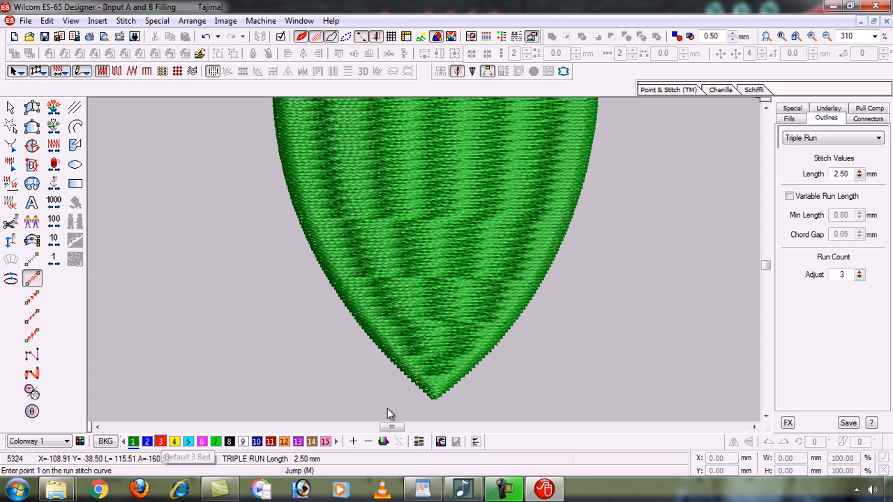
left_click(433, 399)
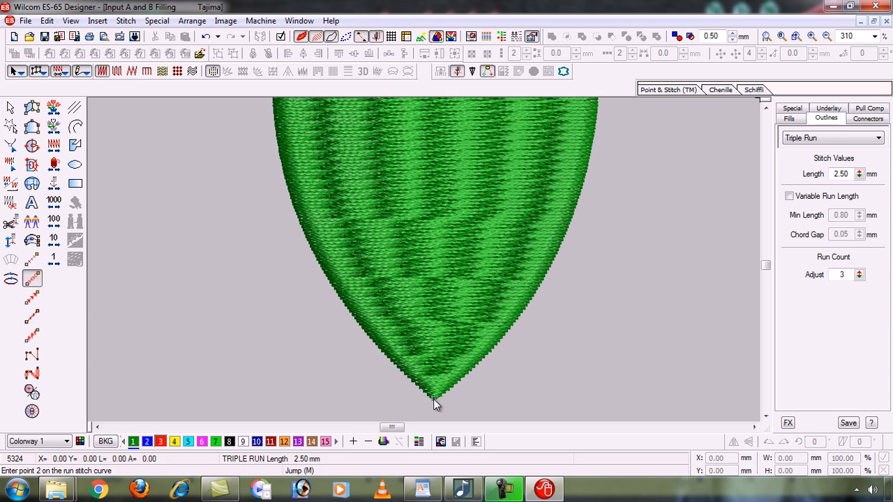
left_click(388, 358)
left_click(343, 302)
left_click(300, 223)
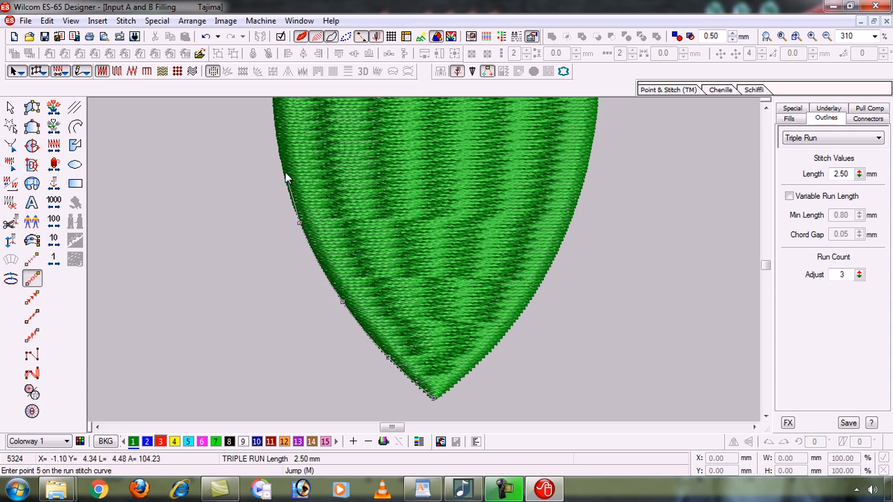
left_click(274, 121)
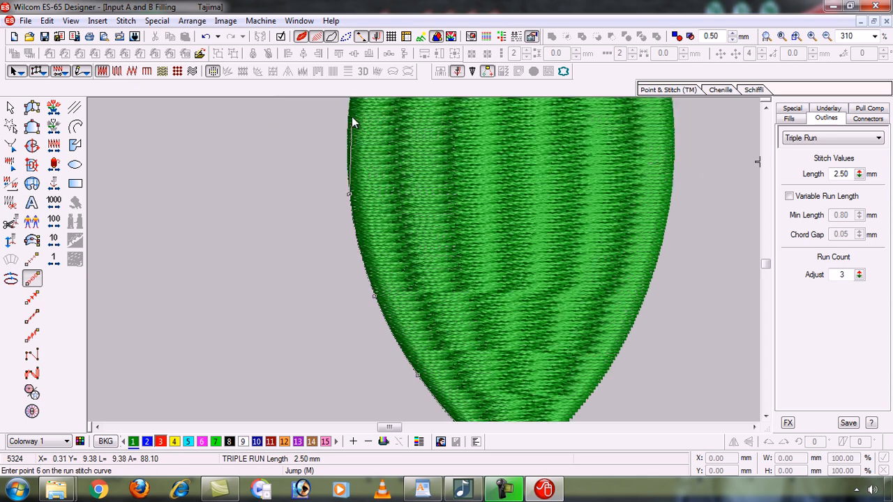
Continue the triple run outline along the leaf's upper left edge to its top tip
left_click(349, 119)
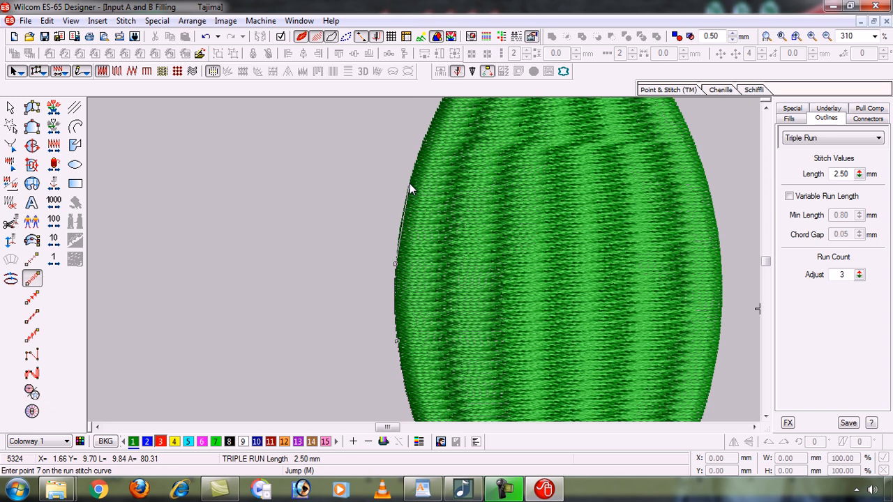
left_click(409, 183)
scroll(419, 178, "up", 2)
left_click(441, 161)
left_click(479, 158)
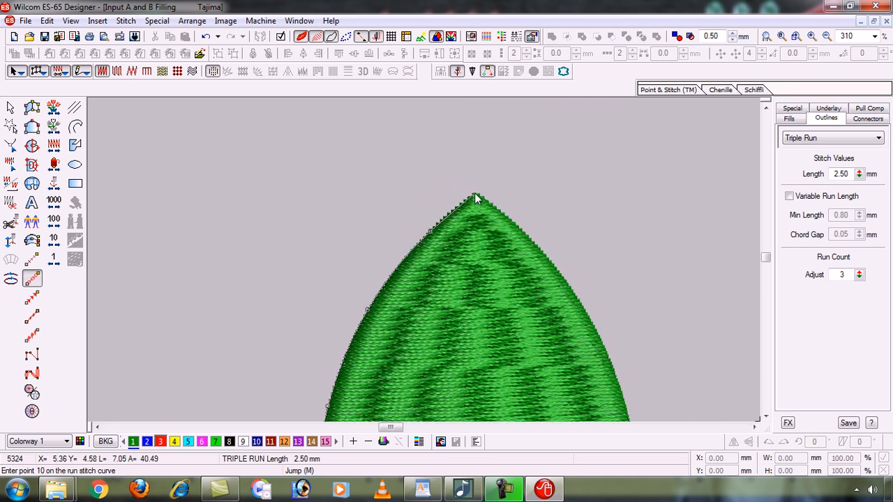
left_click(476, 197)
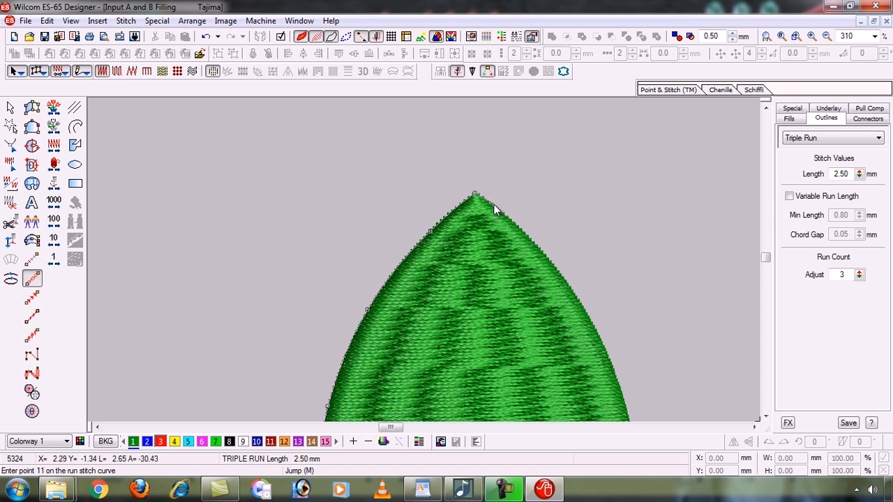
Carry the triple run outline from the top tip down the leaf's upper right edge to its widest part
left_click(490, 207)
left_click(551, 262)
left_click(600, 340)
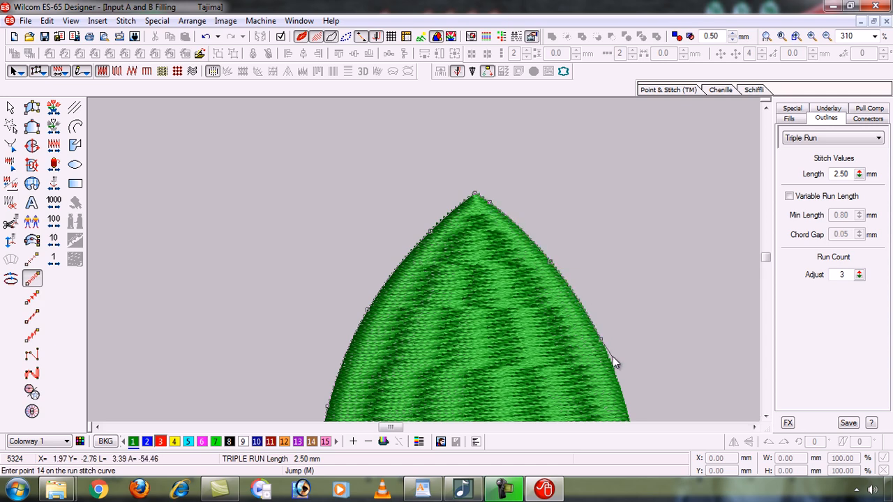
left_click(524, 346)
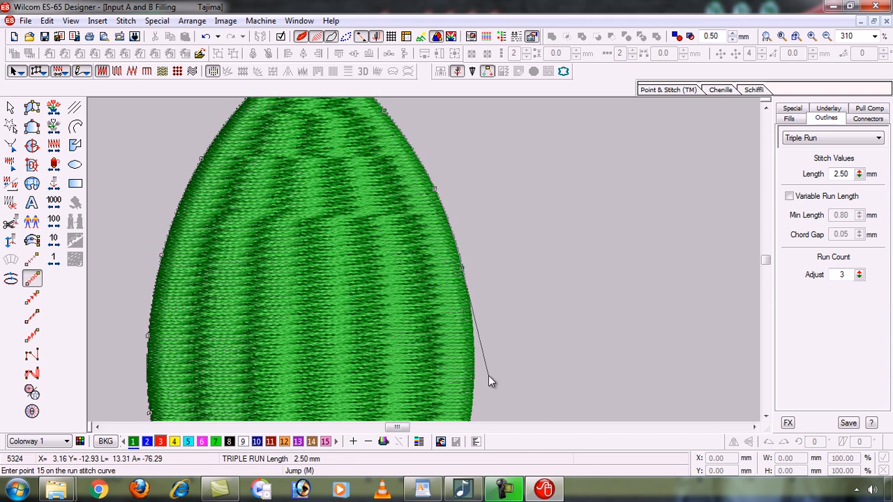
left_click(473, 377)
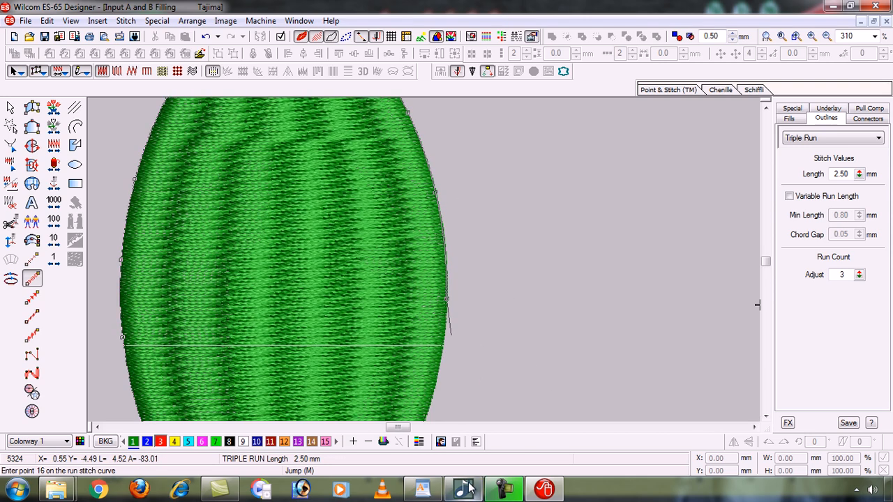
Digitize the outline down the leaf's lower right edge, close it at the bottom tip, and generate the triple run stitches
left_click(440, 365)
left_click(403, 385)
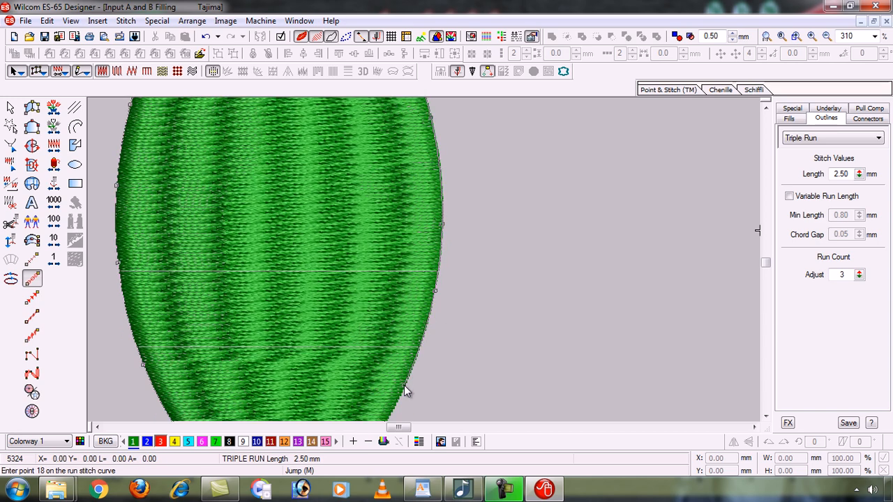
left_click(372, 391)
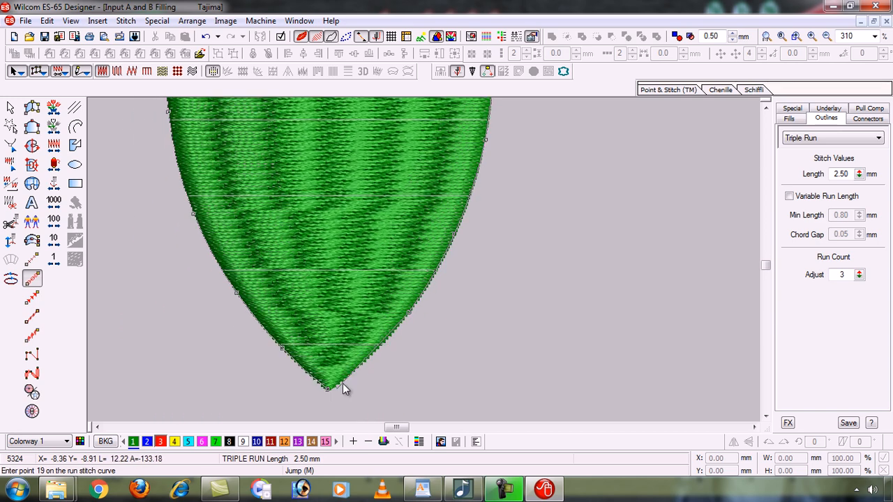
left_click(357, 368)
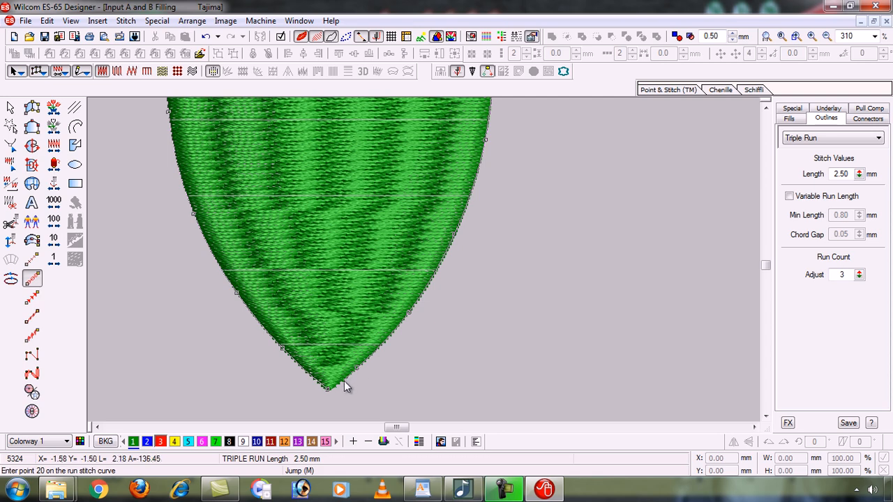
left_click(329, 389)
key("Return")
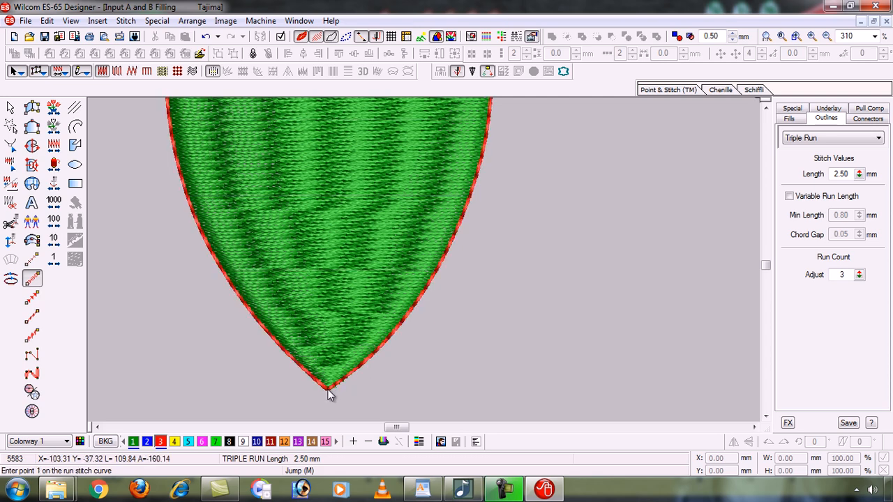
Examine how the red triple run outline follows the leaf's satin fill from the bottom tip to the top
key("0")
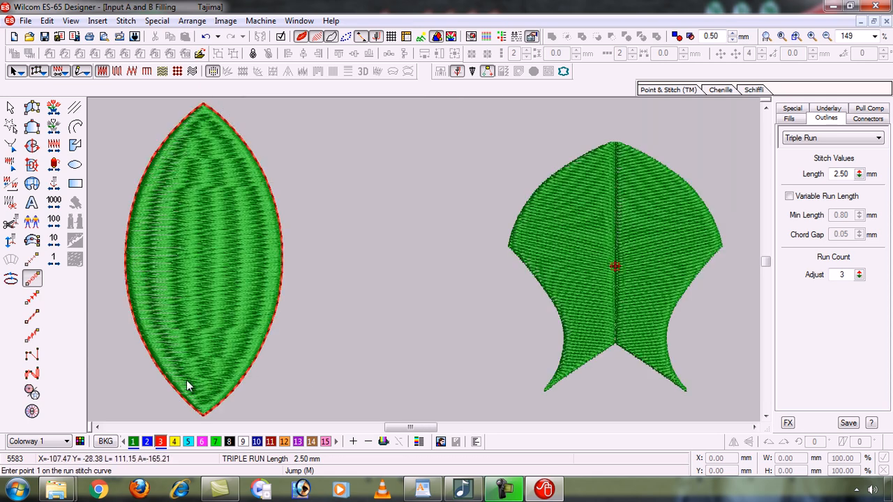
key("b")
left_click_drag(122, 309, 361, 361)
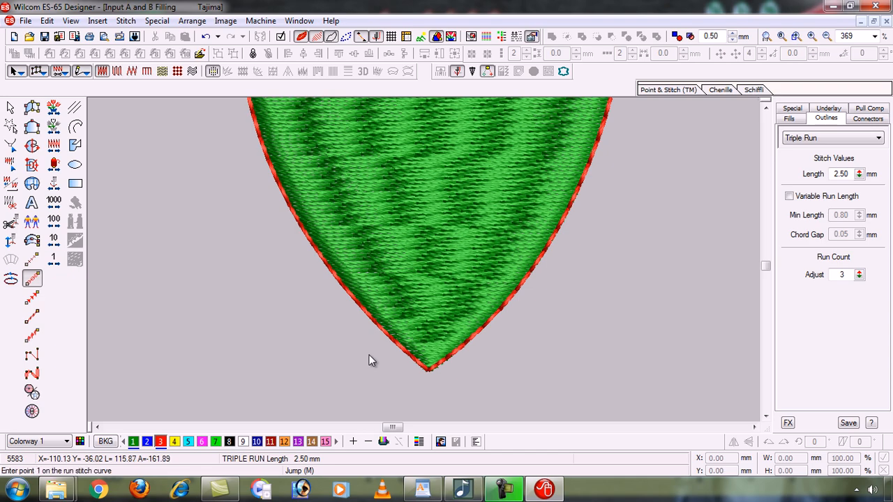
scroll(766, 262, "up", 5)
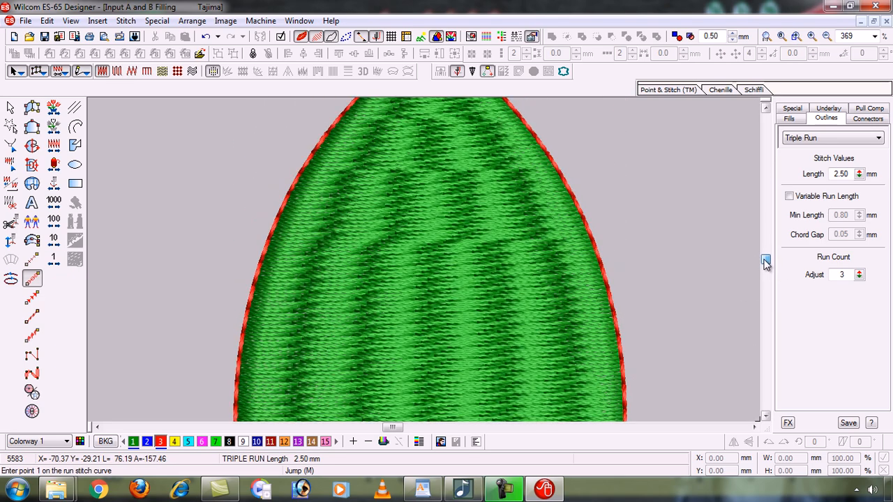
scroll(766, 262, "up", 2)
key("0")
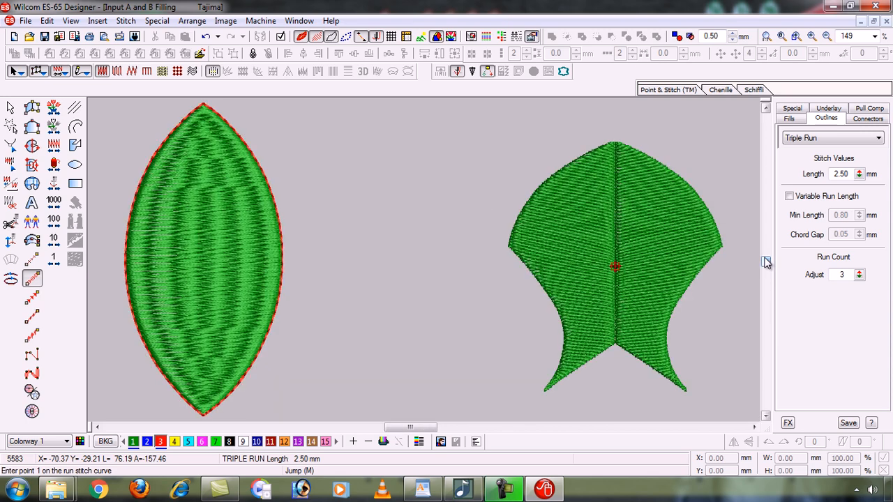
Turn off TrueView and the stitch display at the leaf's bottom tip, leaving only the object outlines shown
key("b")
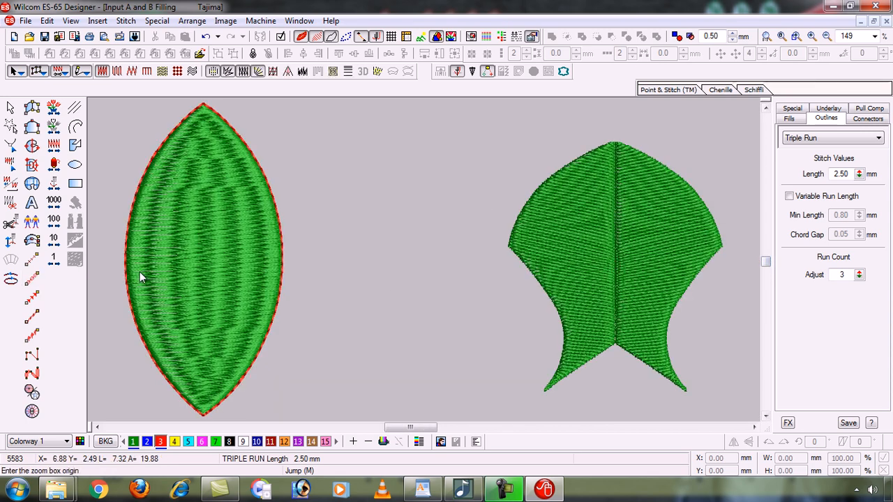
left_click(99, 286)
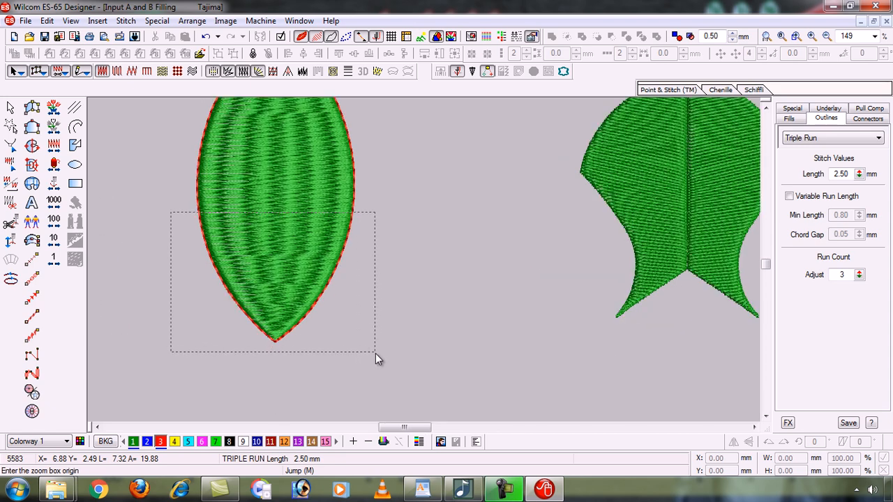
left_click(375, 353)
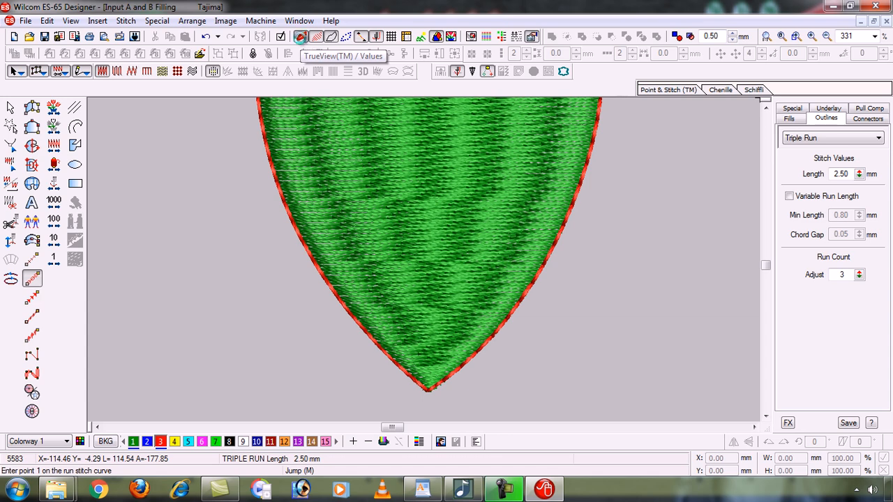
left_click(301, 37)
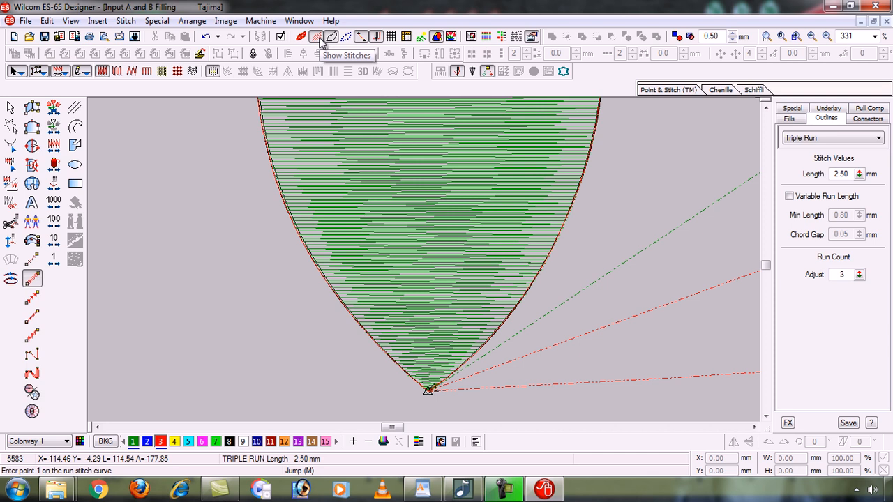
left_click(318, 37)
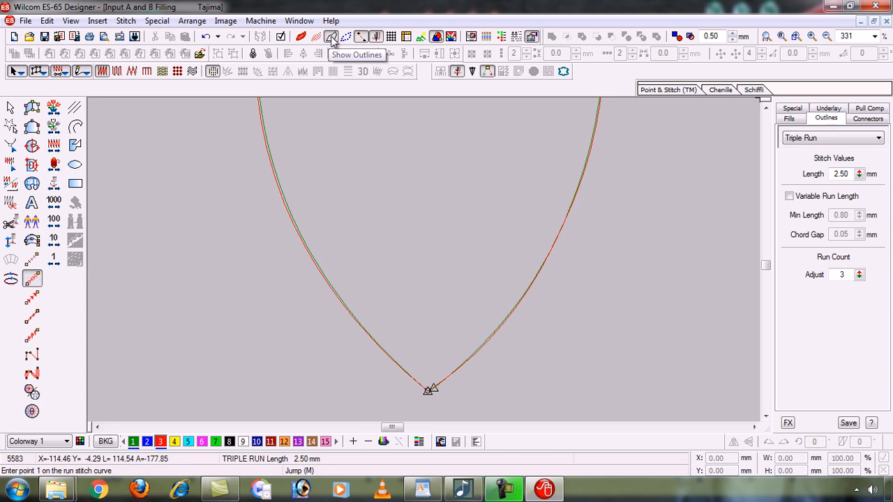
Show TrueView and stitches again for the whole design, and hide both once more for an outline-only view
key("0")
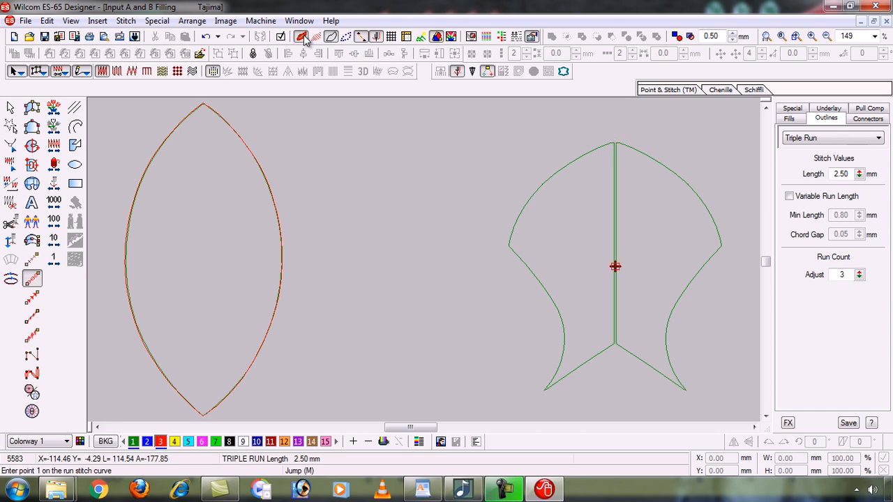
left_click(317, 39)
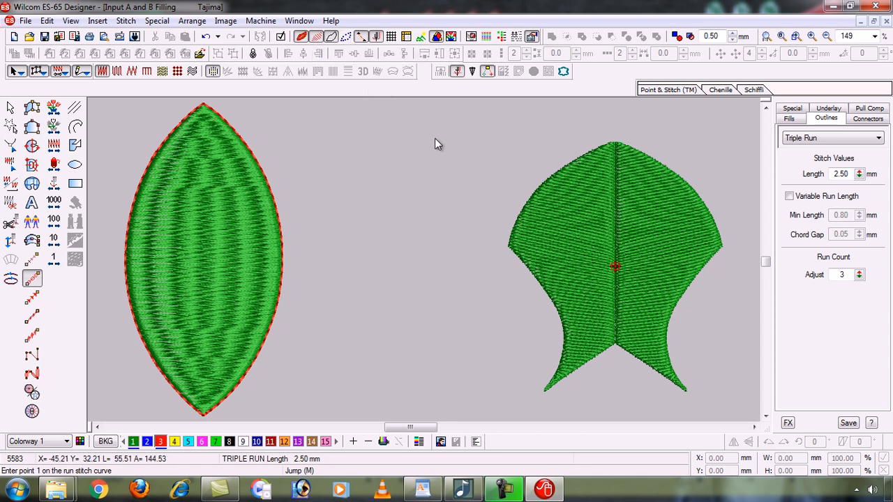
left_click(316, 38)
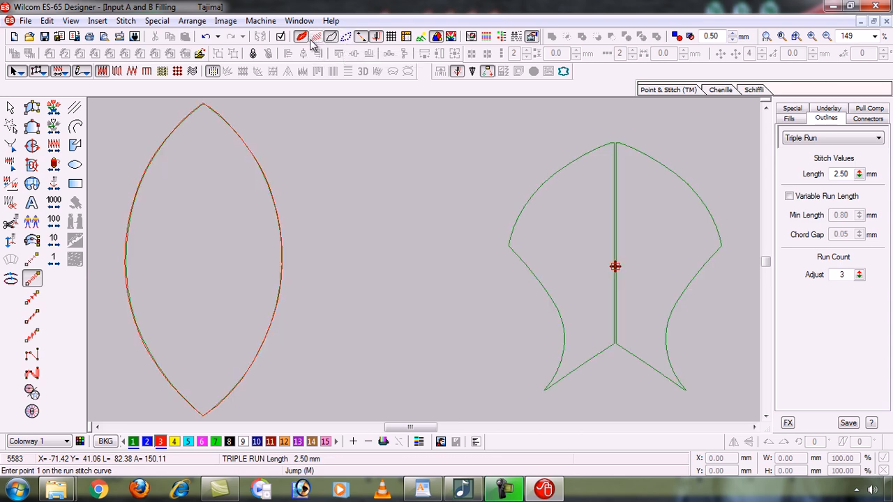
left_click(302, 38)
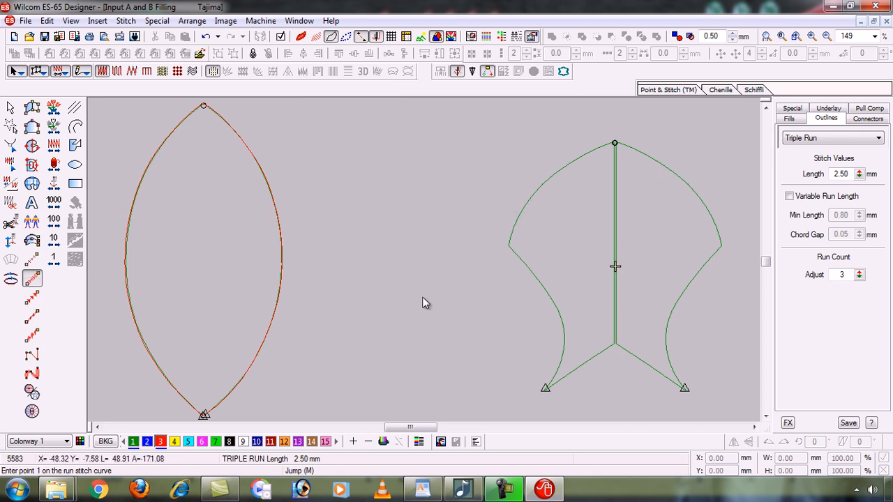
Compare the red run outline with the green fill outline at close range along both sides of the leaf and at its bottom tip
key("b")
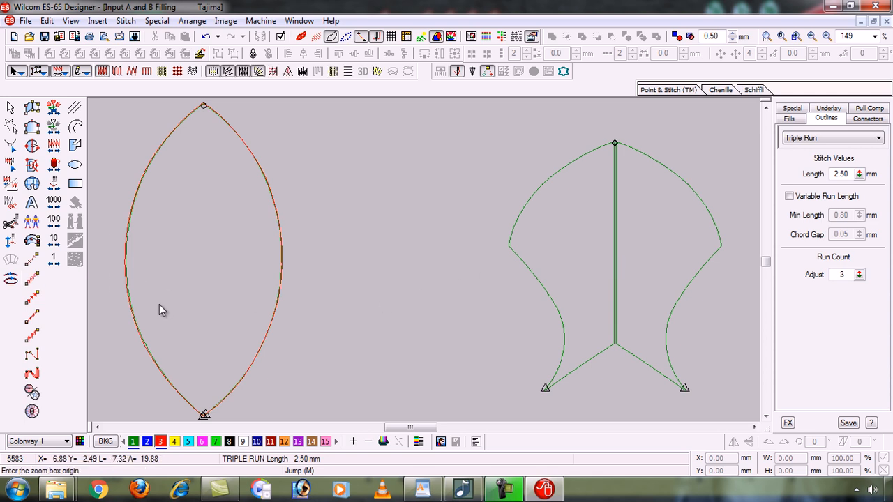
left_click(165, 327)
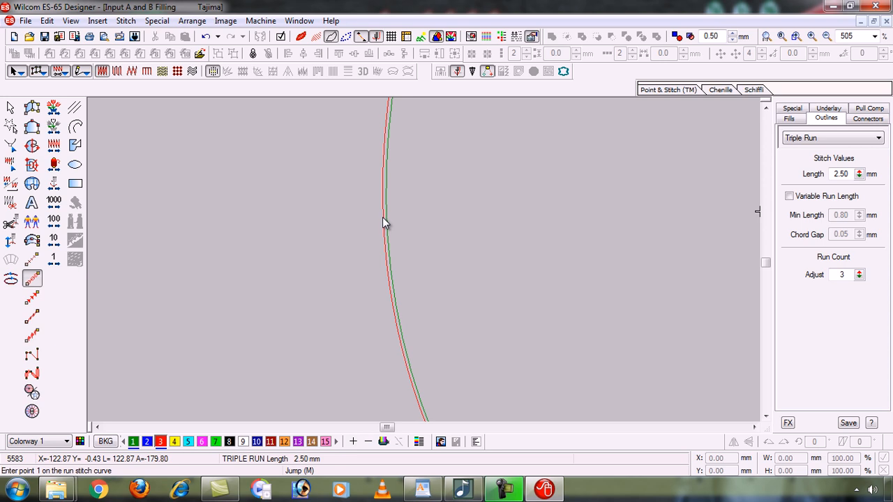
key("shift+z")
key("b")
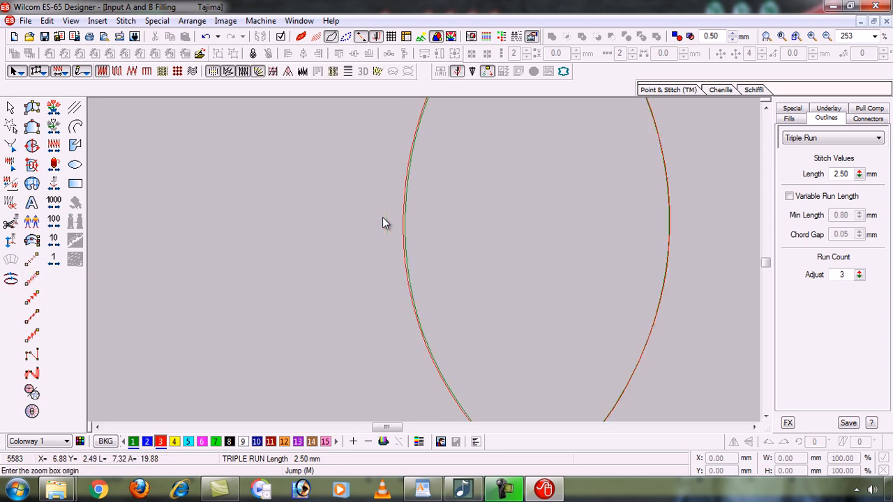
left_click_drag(685, 258, 689, 267)
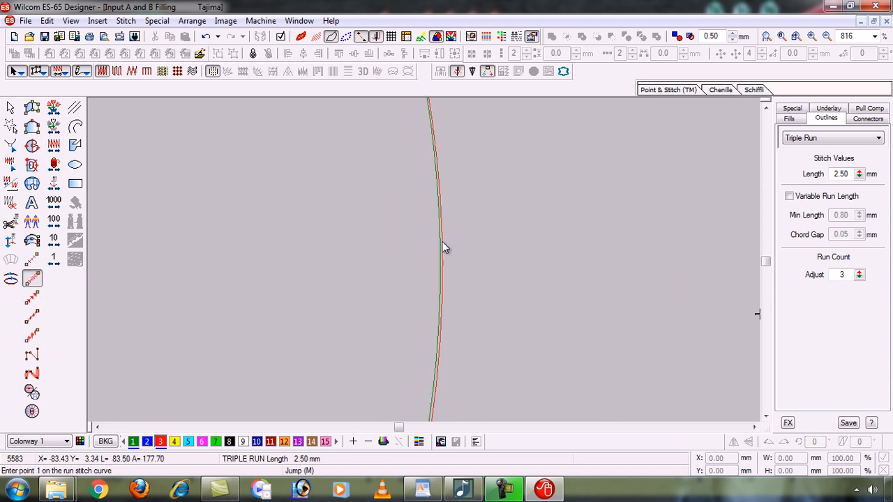
key("shift+z")
key("shift+z")
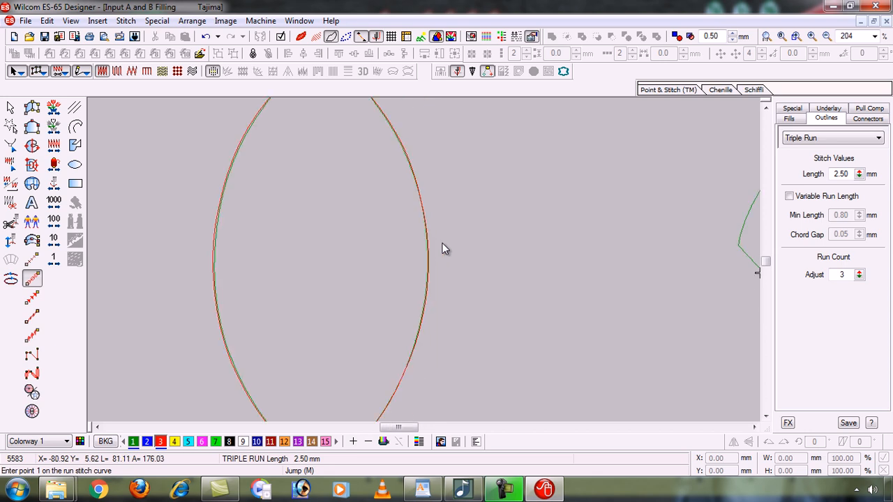
key("shift+z")
key("b")
left_click(340, 342)
left_click(407, 374)
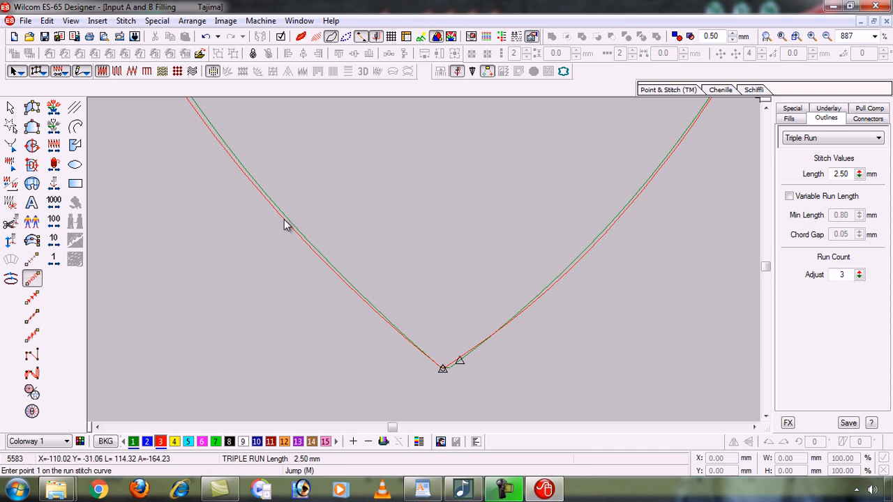
Show the whole design with stitches and TrueView on again, and frame the second shape closely
key("0")
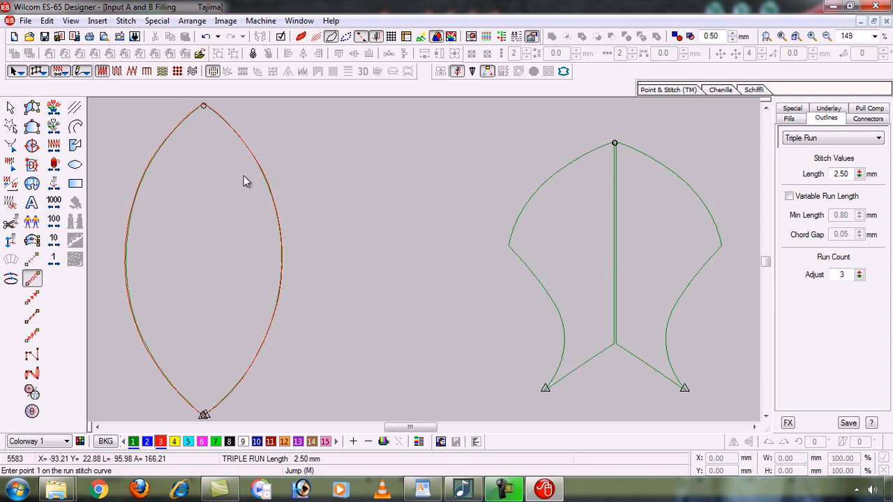
left_click(315, 36)
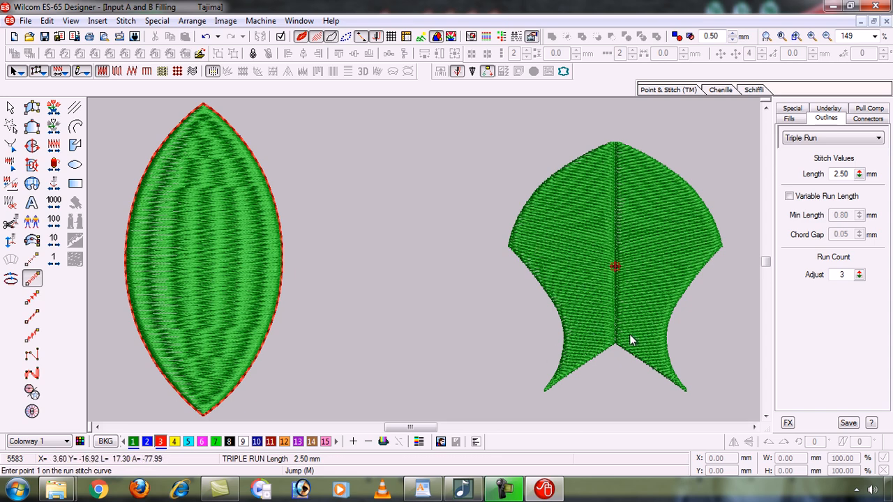
key("b")
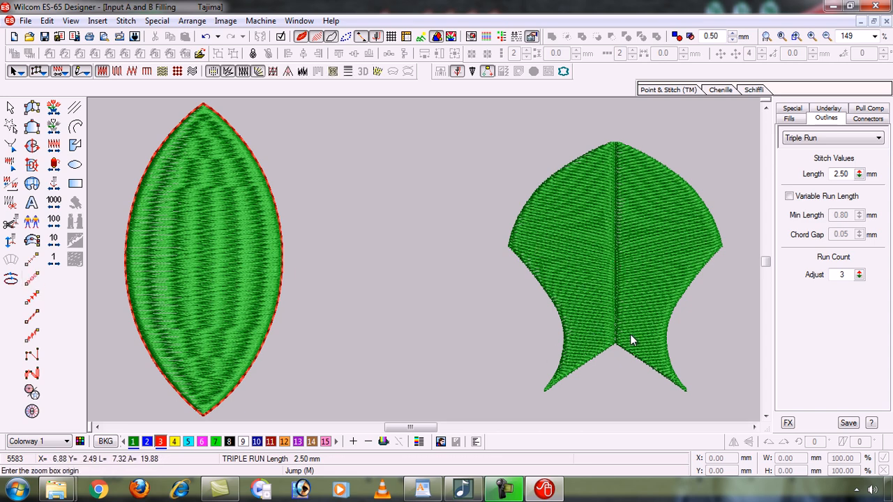
left_click(482, 136)
left_click(726, 330)
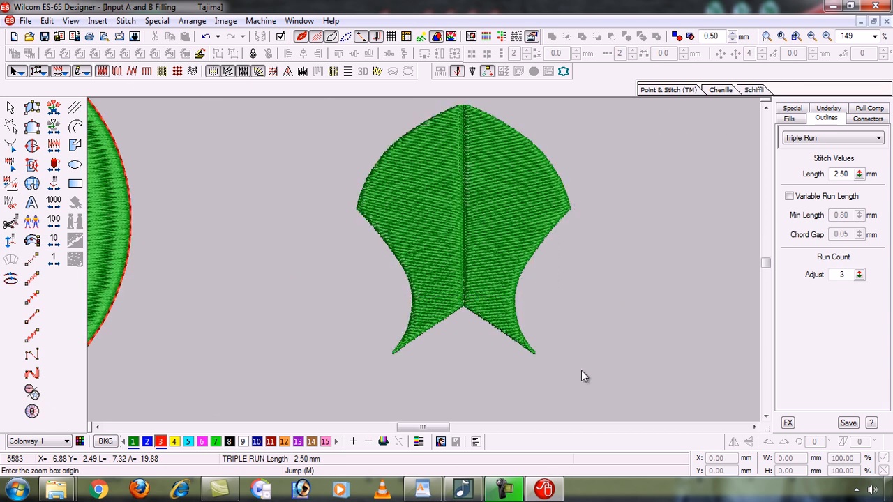
left_click(577, 370)
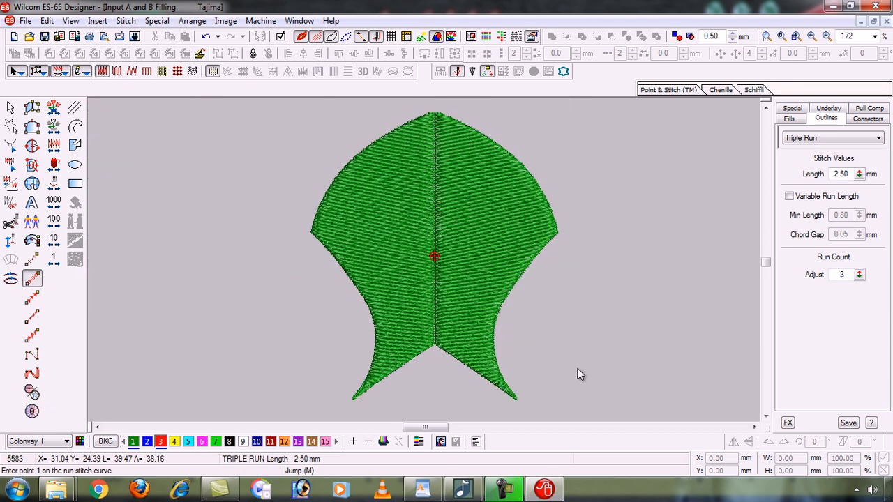
Turn off TrueView and the stitch display for the second shape, leaving only its outlines shown
left_click(318, 40)
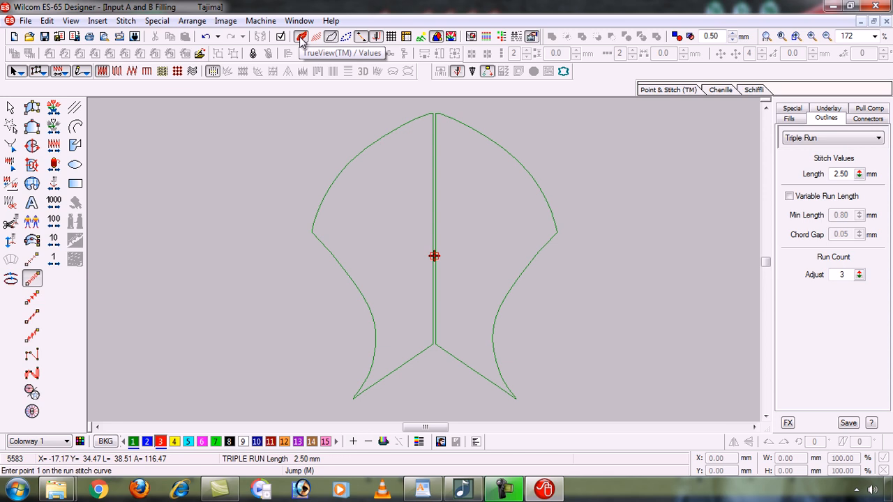
left_click(301, 41)
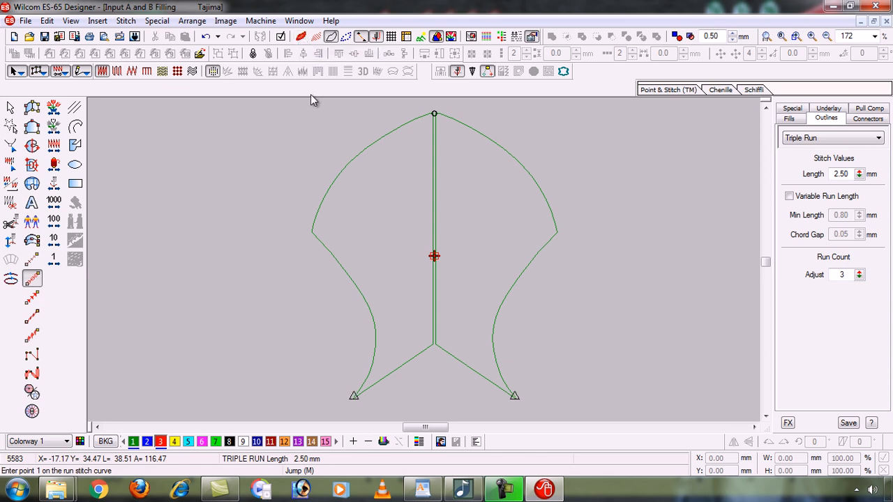
left_click(332, 37)
Start a red triple run at the inner notch corner of the second shape's left half and trace its lower edge around the bottom tip
key("b")
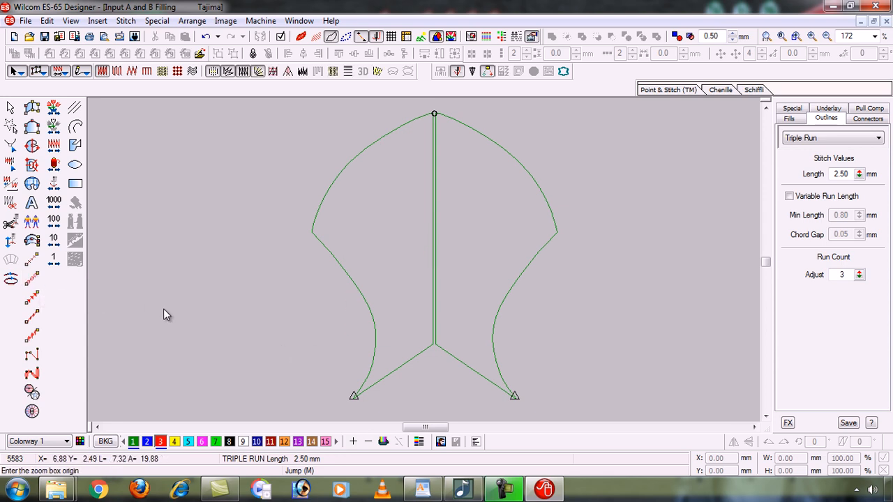
left_click_drag(359, 315, 480, 371)
left_click_drag(523, 398, 523, 398)
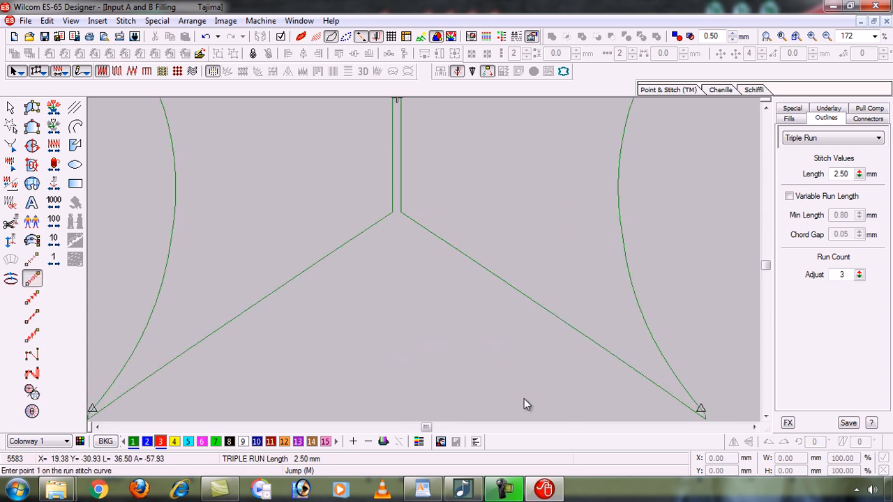
left_click(392, 212)
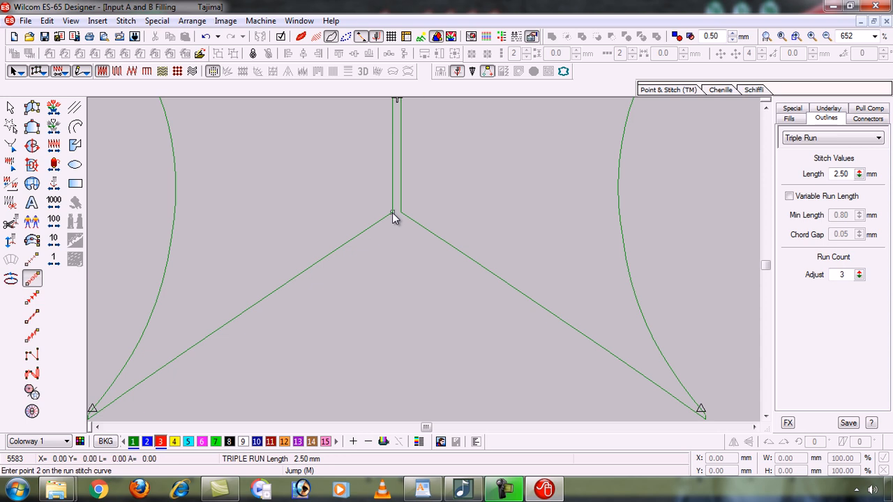
key("shift+z")
key("shift+z")
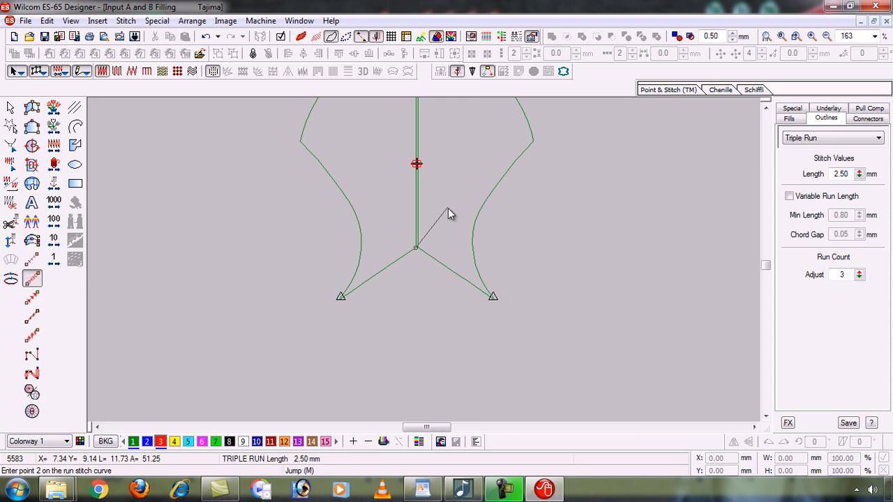
key("z")
key("z")
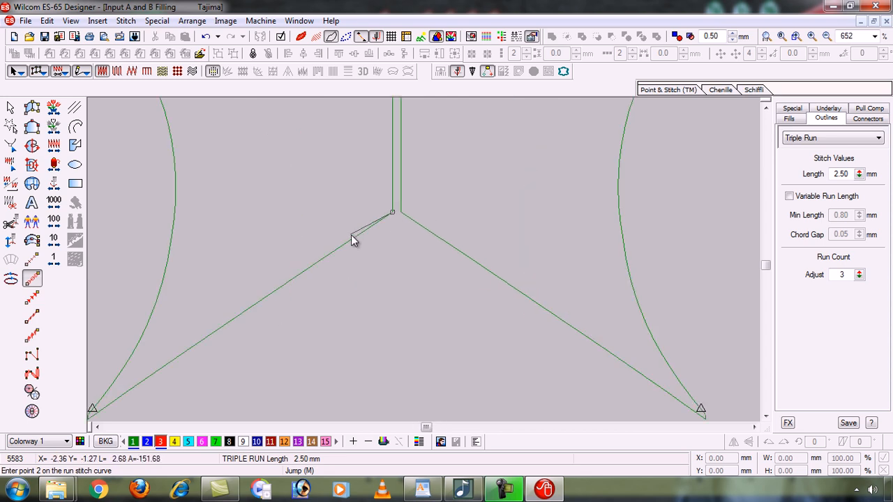
key("z")
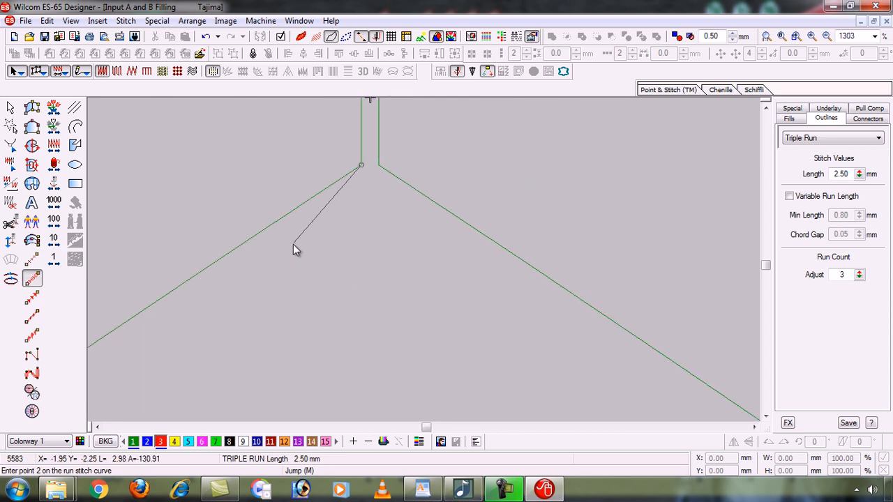
left_click(245, 242)
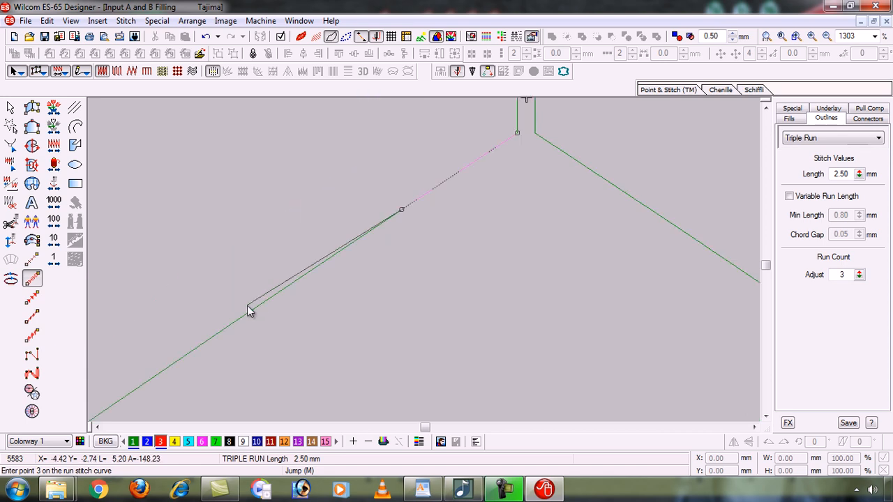
left_click(187, 356)
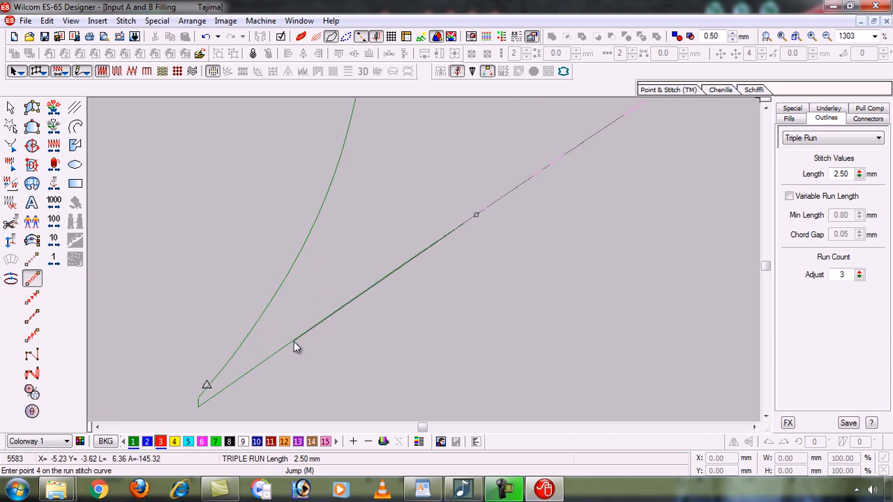
left_click(294, 341)
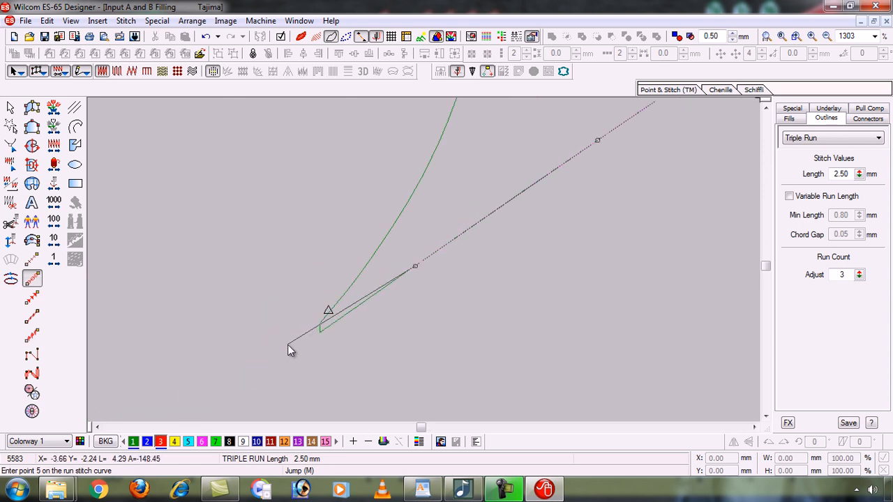
left_click(322, 333)
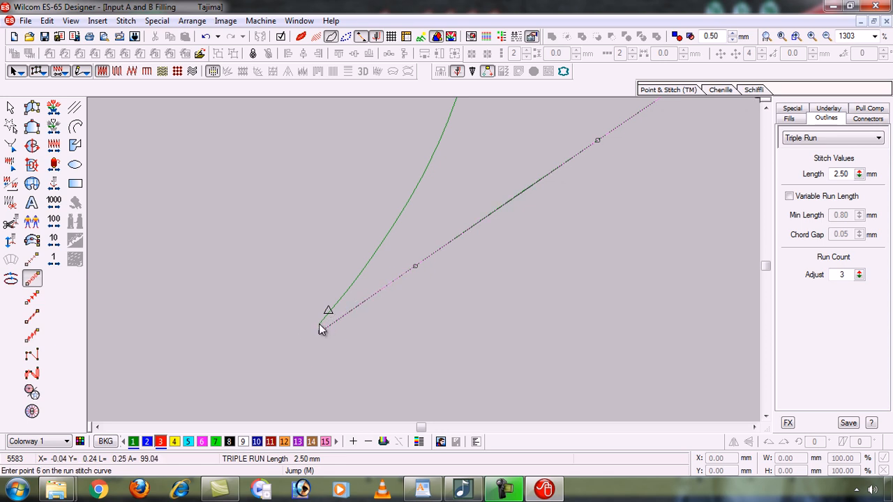
left_click(320, 324)
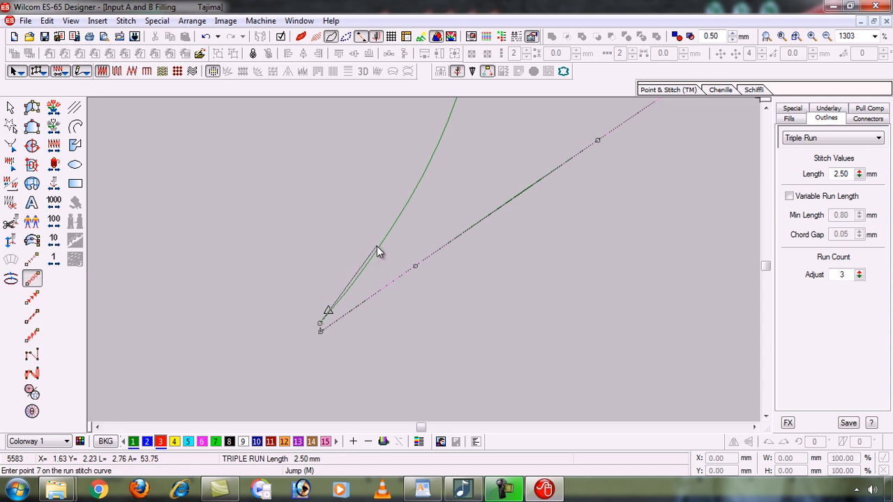
Trace the triple run from the left half's bottom tip up the first stretch of its outer side edge
left_click(335, 306)
left_click(385, 238)
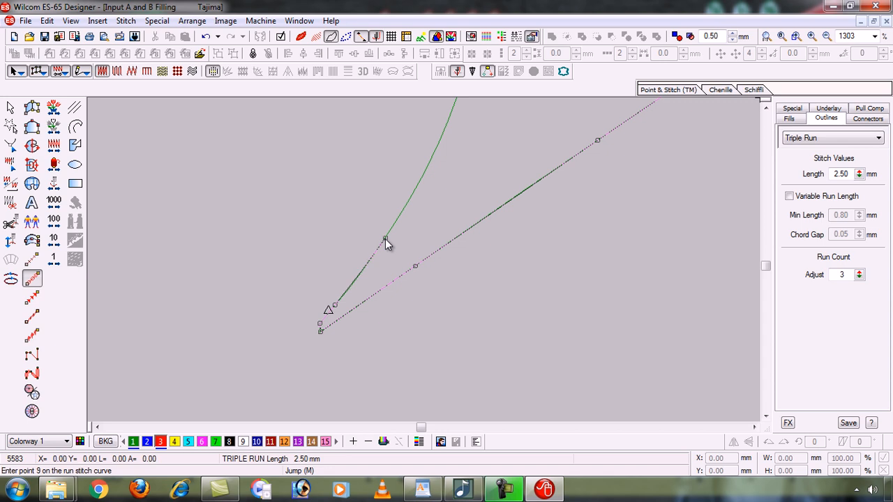
left_click(432, 156)
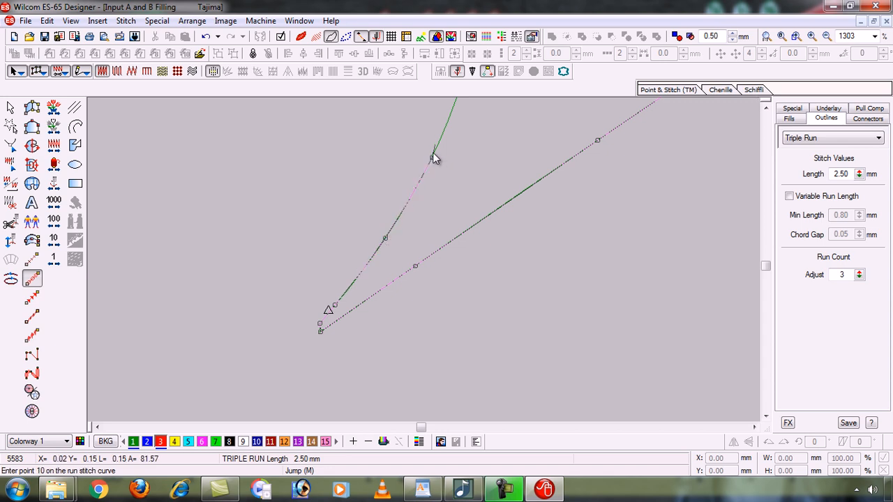
left_click(454, 138)
left_click(437, 166)
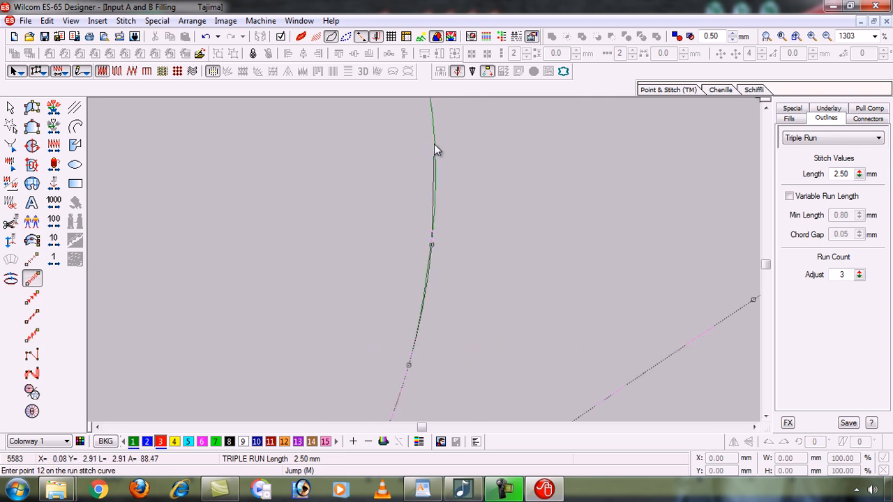
left_click(434, 144)
key("BackSpace")
key("BackSpace")
Carry the triple run around the concave bend of the left half's outer side, following the green outline closely
left_click(423, 301)
left_click(433, 218)
left_click(434, 139)
left_click(417, 126)
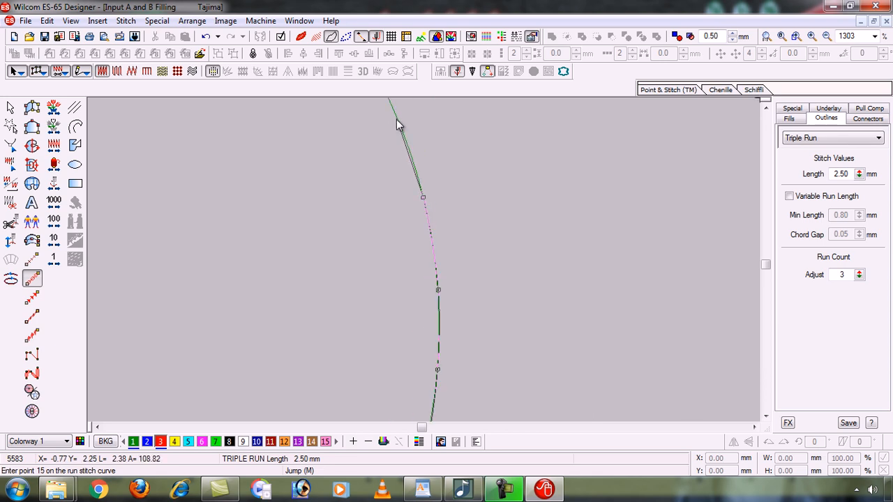
left_click(397, 120)
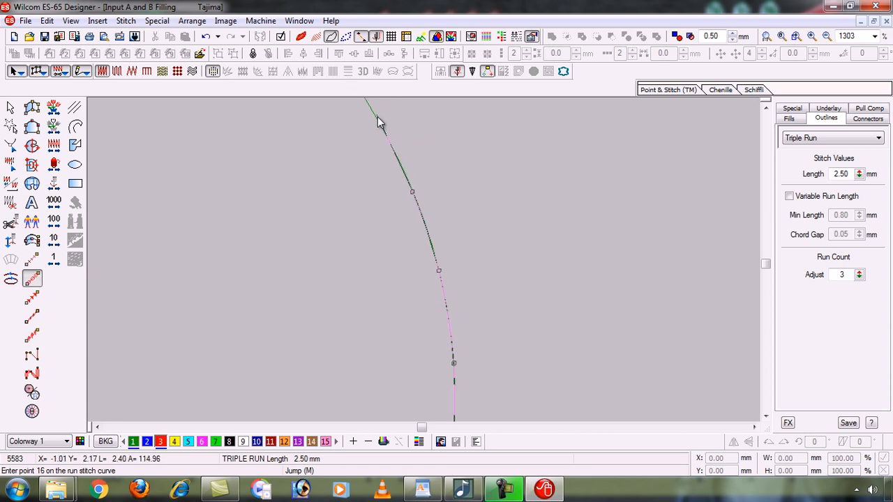
left_click(399, 190)
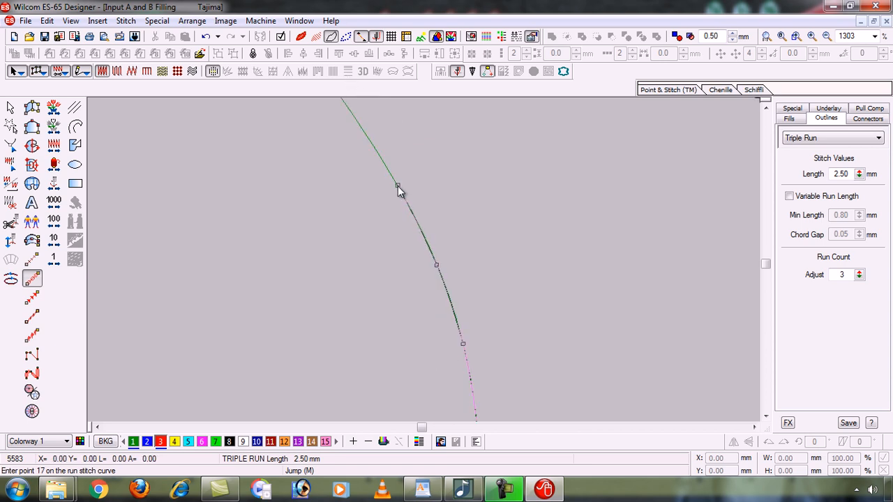
Continue the triple run from above the concave bend up to the left half's outermost side corner
left_click(354, 142)
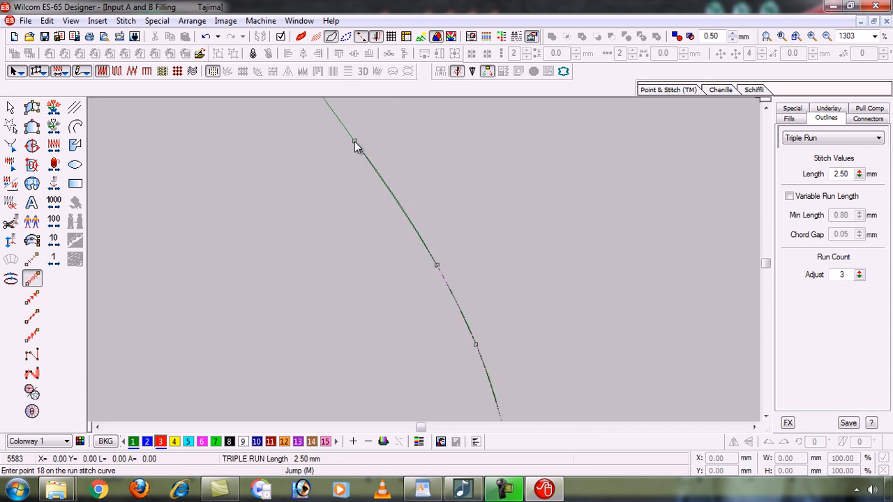
left_click(344, 136)
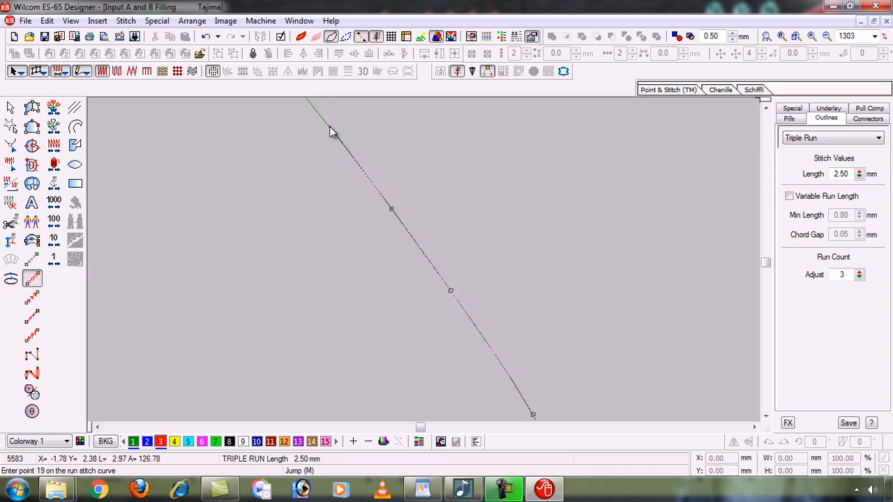
left_click(329, 127)
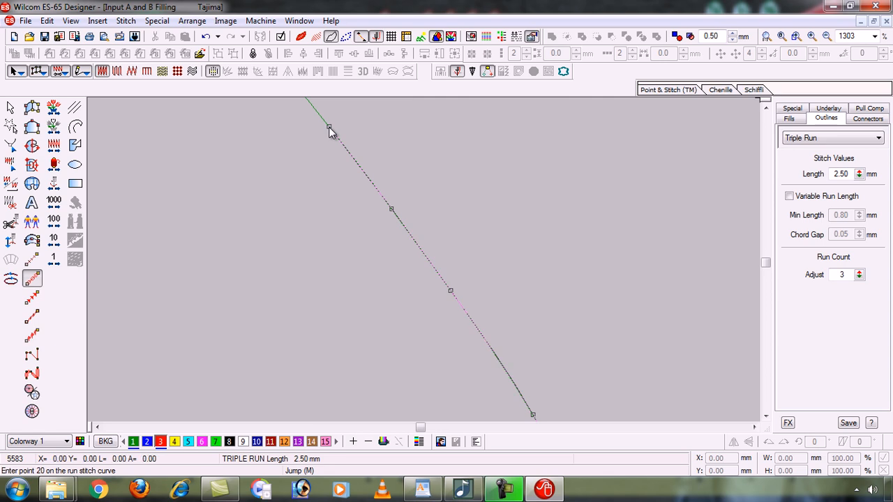
left_click(355, 177)
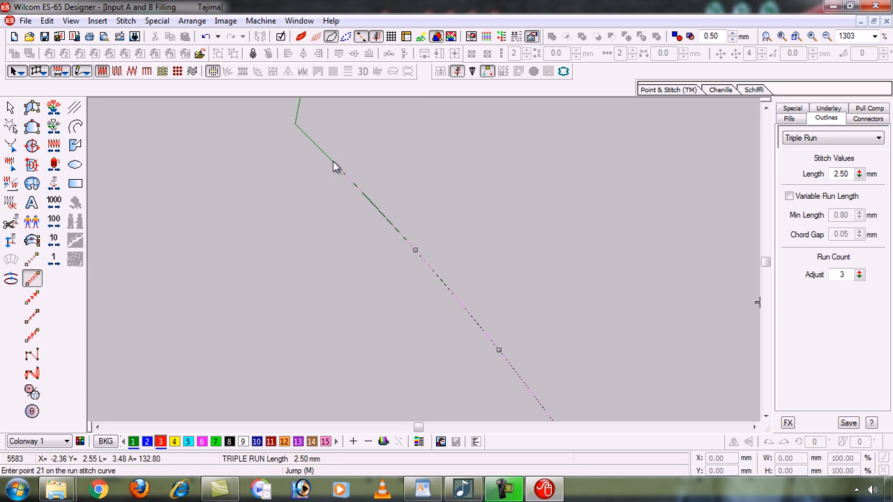
left_click(332, 162)
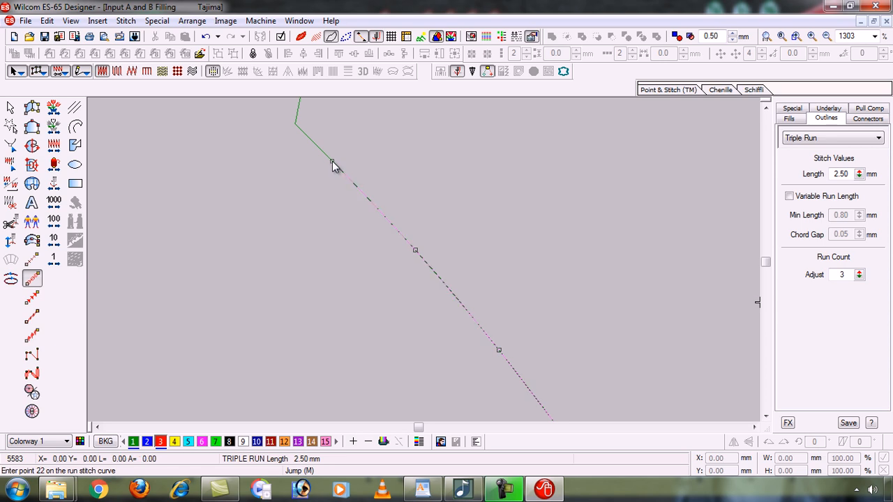
left_click(295, 126)
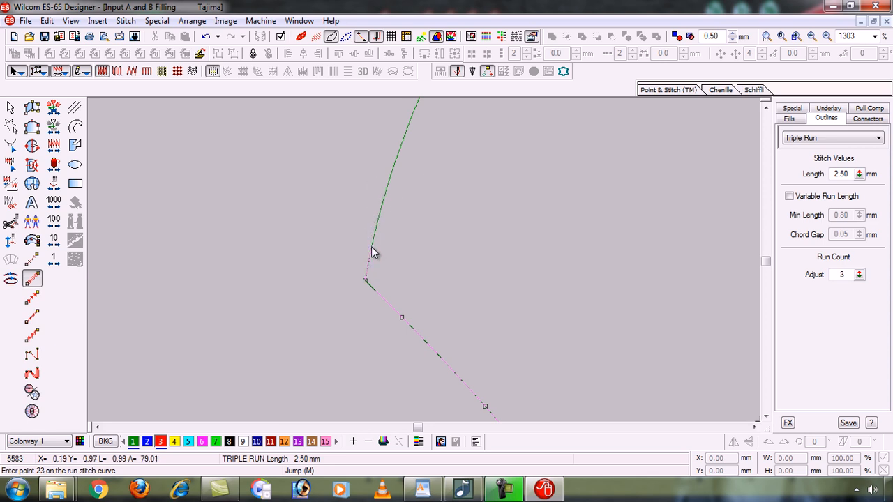
Trace the triple run from the left half's outermost side corner up the steep lower stretch of its upper arc
left_click(391, 175)
left_click(425, 161)
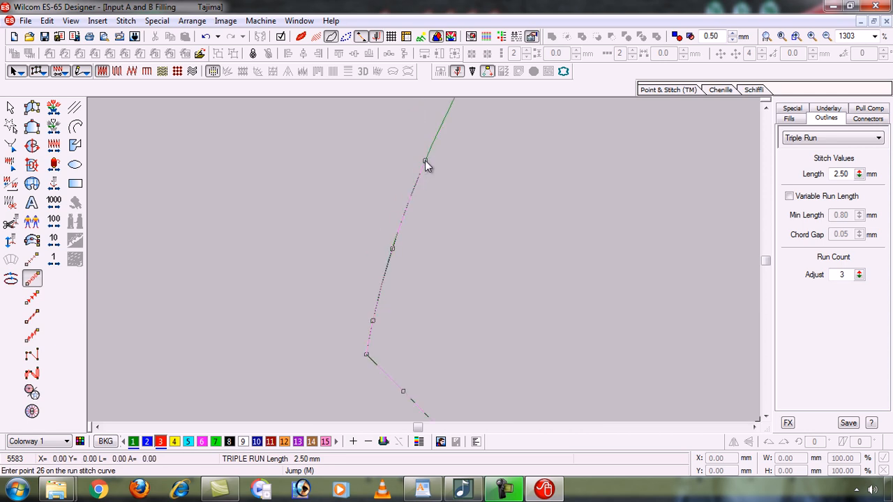
left_click(467, 131)
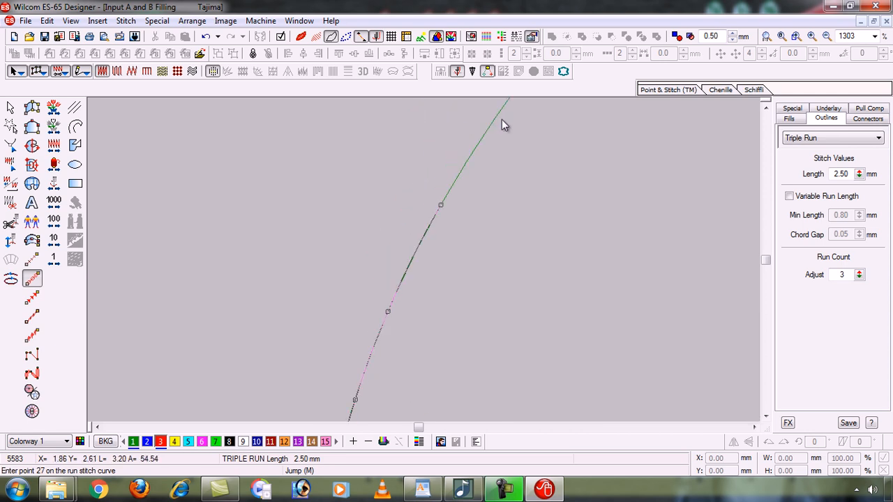
left_click(460, 179)
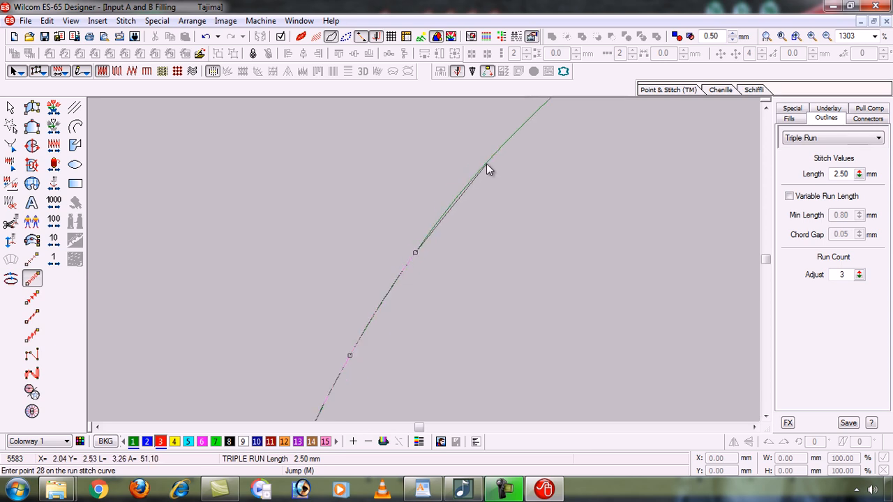
left_click(488, 165)
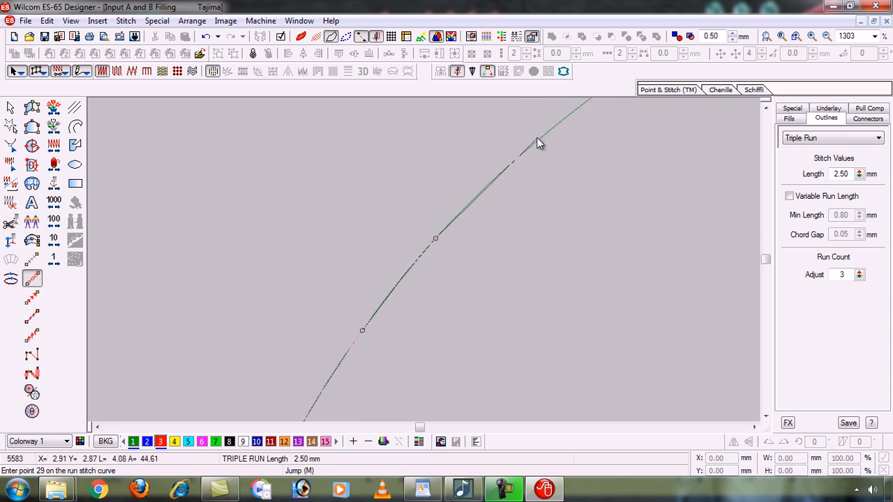
Continue the triple run along the flatter upper stretch of the left arc to just short of the shape's flat top edge
left_click(531, 146)
left_click(555, 148)
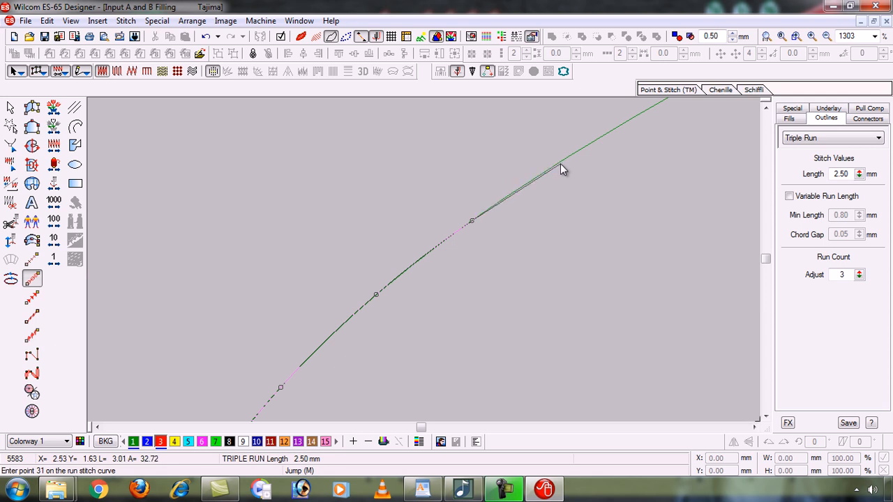
left_click(560, 162)
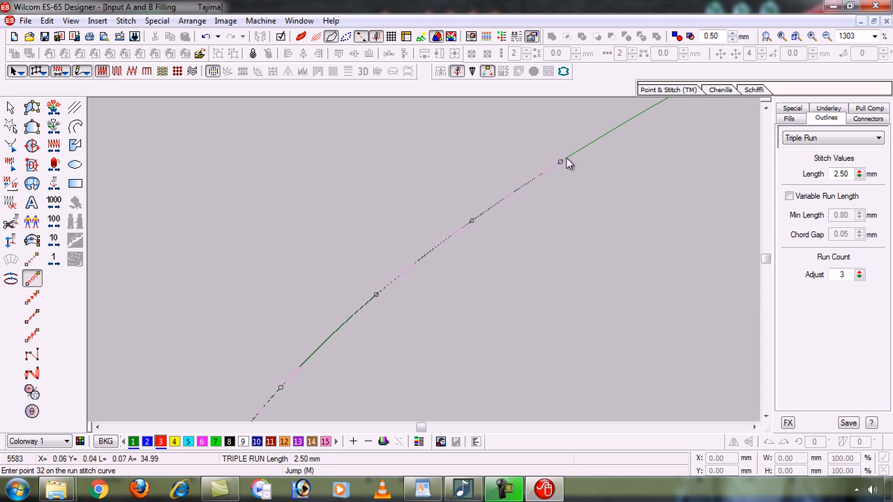
left_click(592, 159)
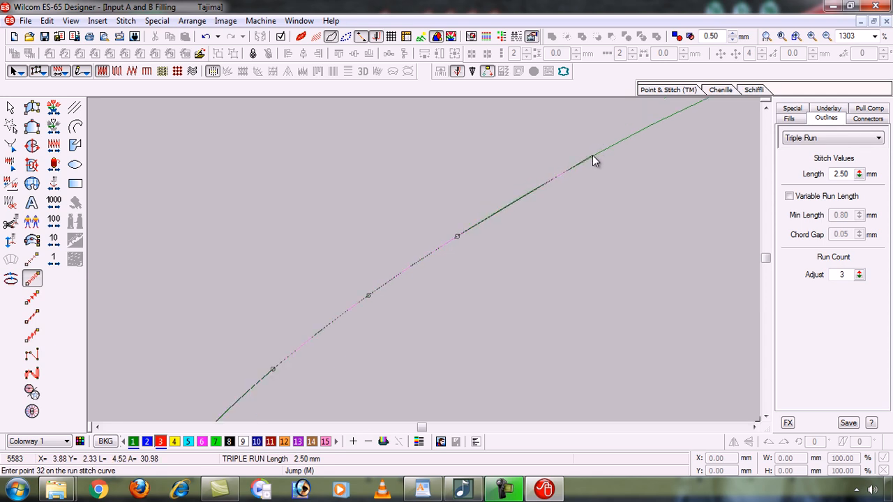
left_click(589, 167)
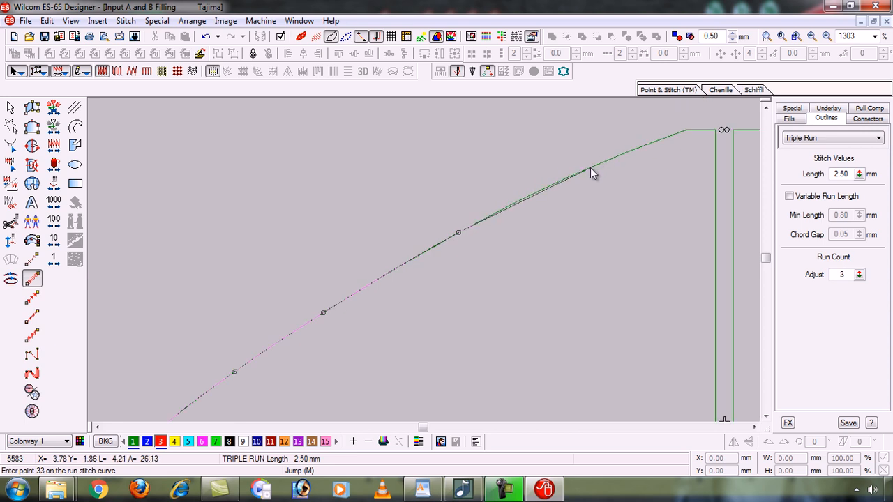
left_click(654, 141)
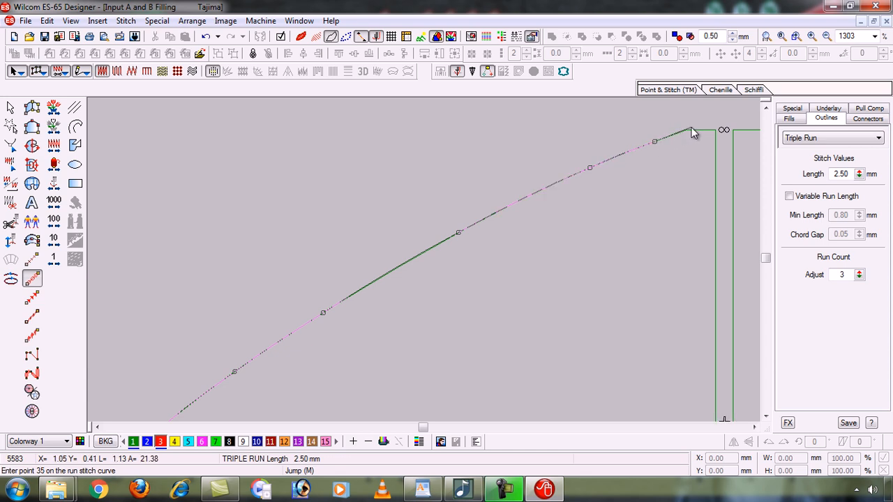
left_click(685, 130)
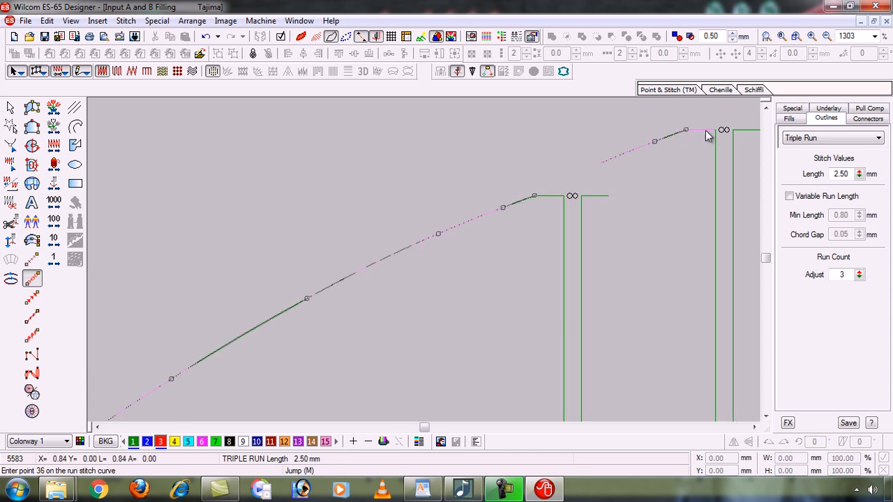
left_click(610, 195)
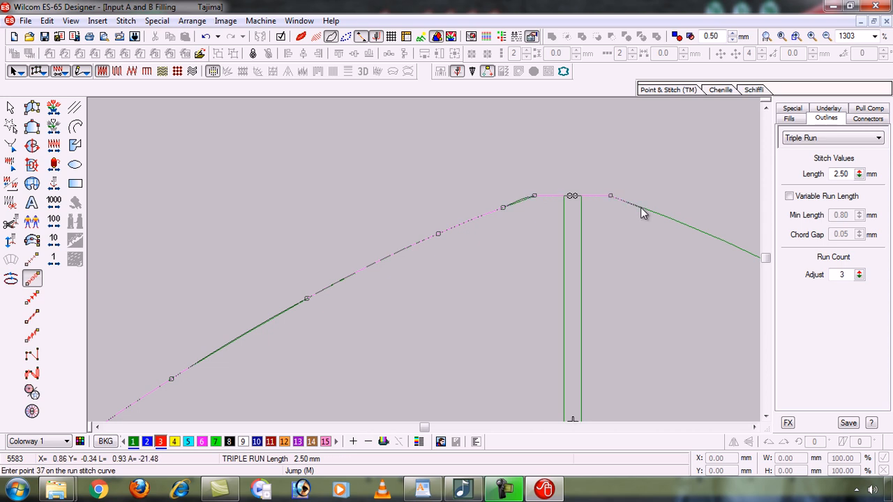
left_click(640, 207)
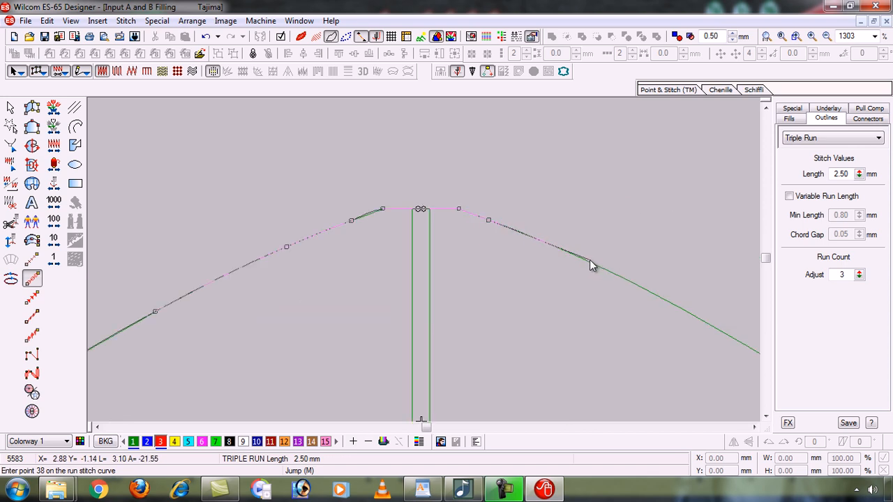
left_click(588, 261)
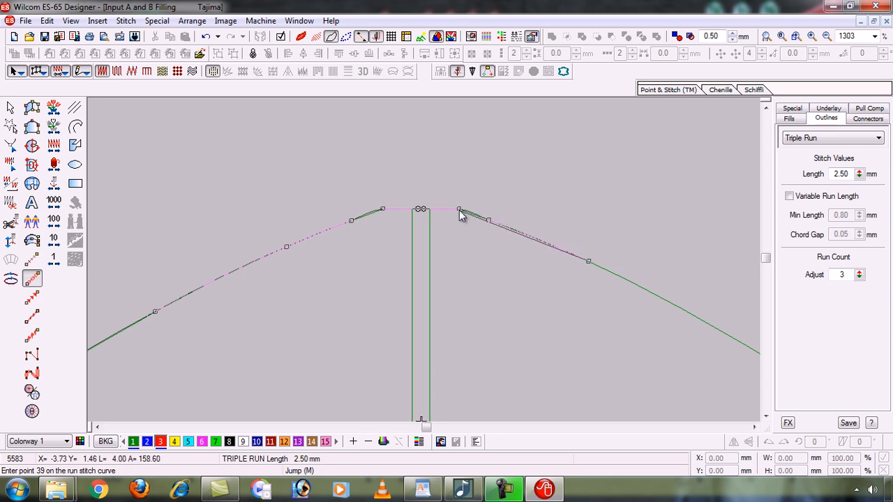
key("z")
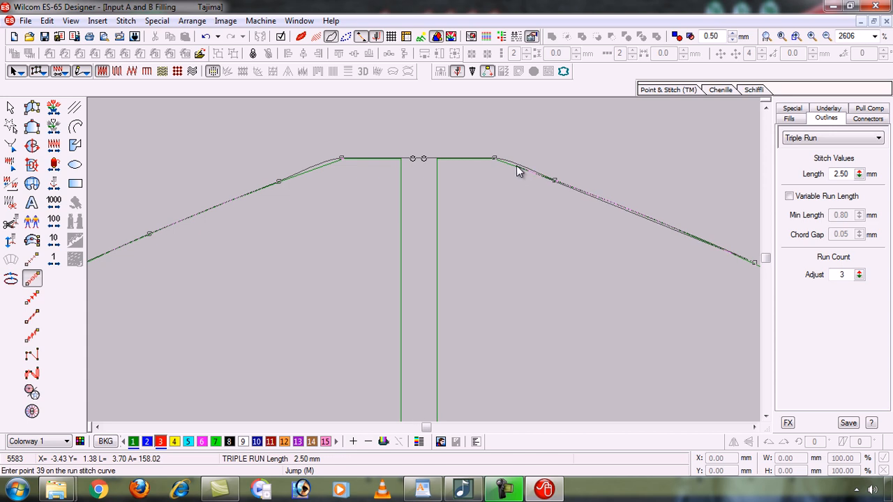
key("BackSpace")
key("BackSpace")
key("BackSpace")
key("BackSpace")
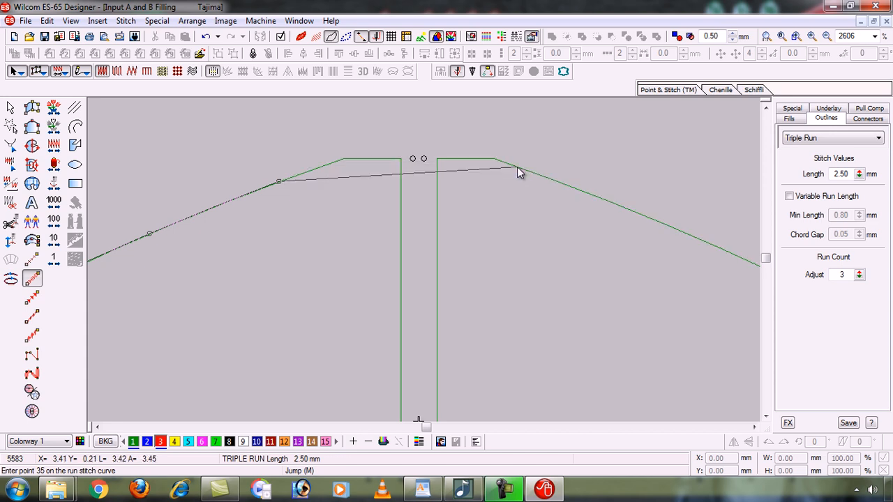
Carry the triple run across the shape's flat top edge and onto the right half's upper slope, adding an extra point before the first corner
left_click(317, 168)
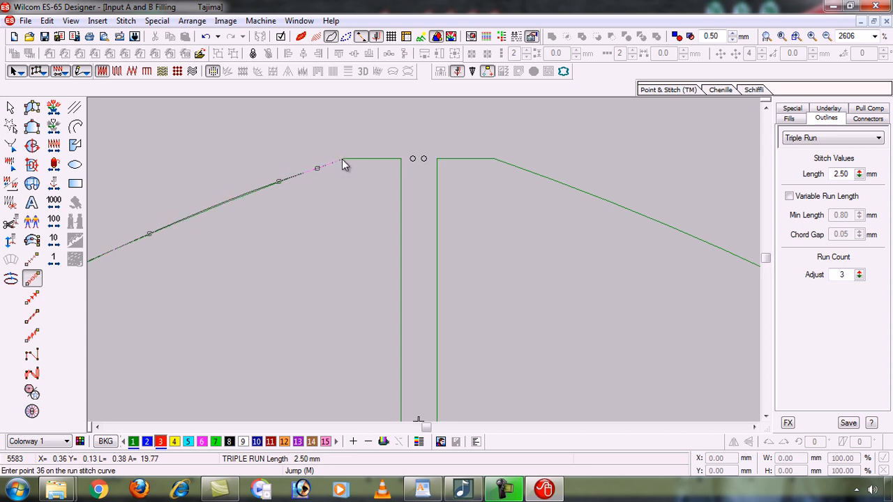
left_click(341, 158)
left_click(493, 159)
left_click(554, 180)
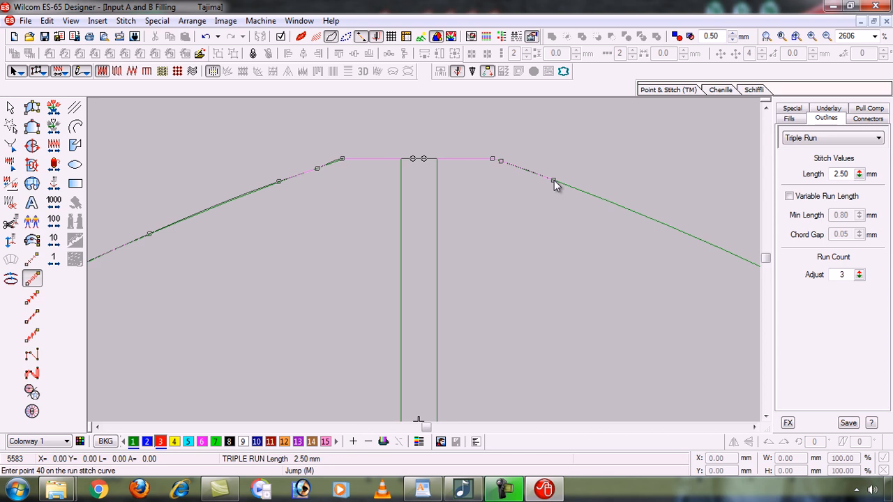
left_click(684, 234)
Trace the triple run down the gently curving upper stretch of the right half's outer arc
key("shift+z")
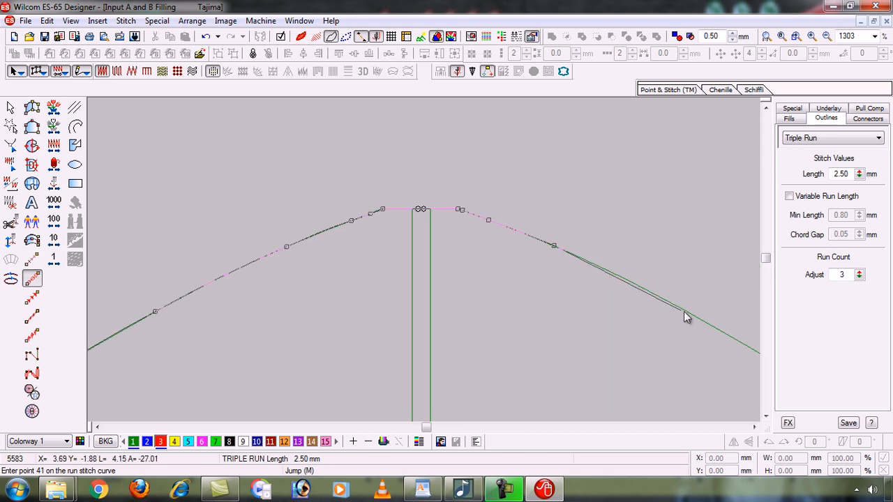
left_click(663, 303)
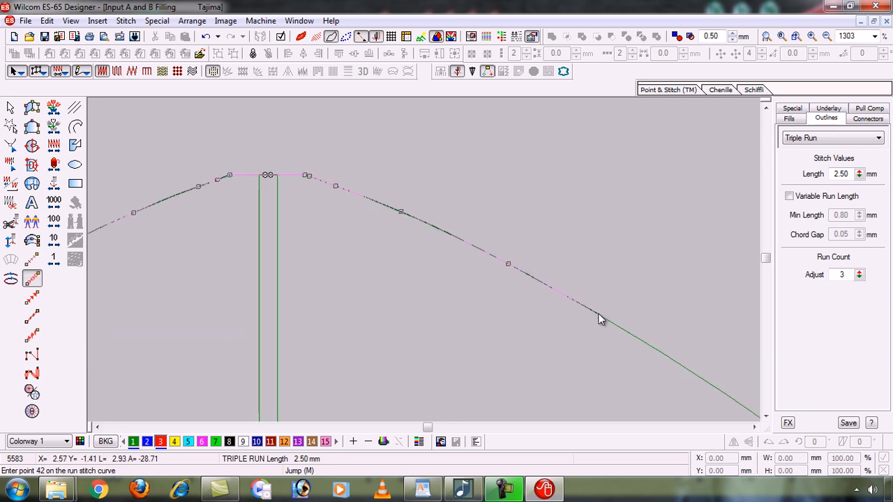
left_click(598, 313)
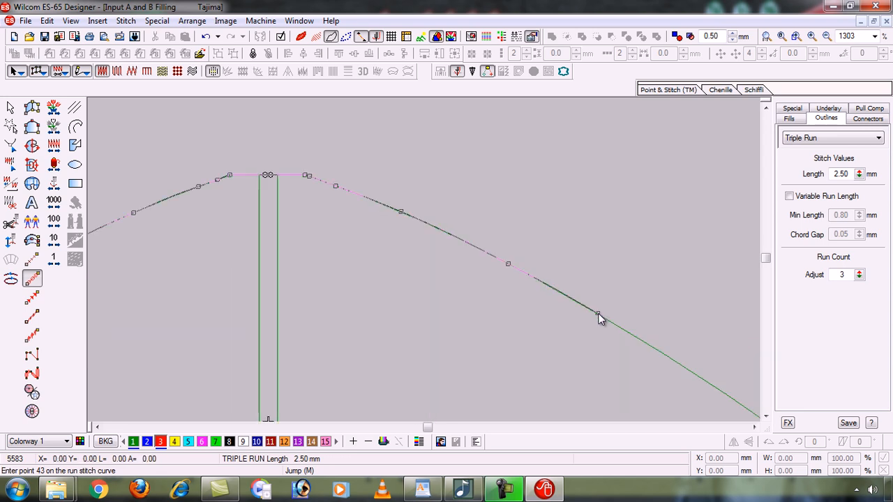
left_click(697, 374)
left_click(631, 372)
left_click(583, 372)
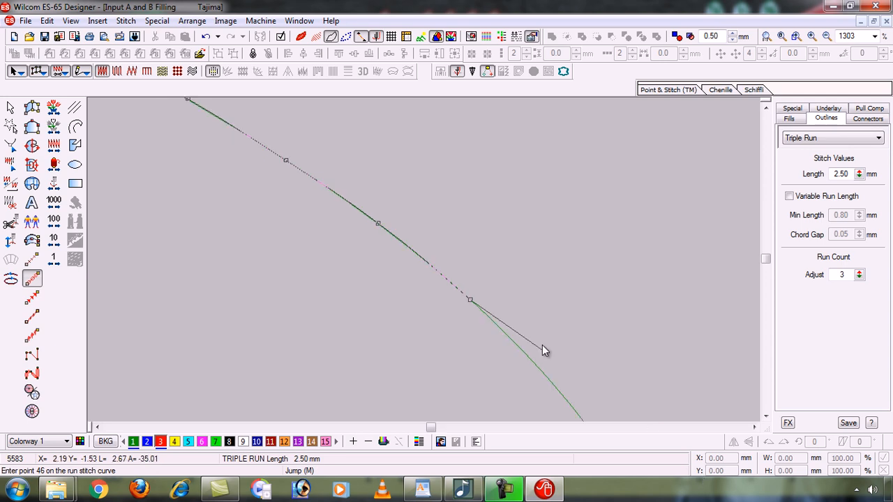
Continue the triple run down the steep stretch of the right arc to just above the outermost side corner
left_click(550, 380)
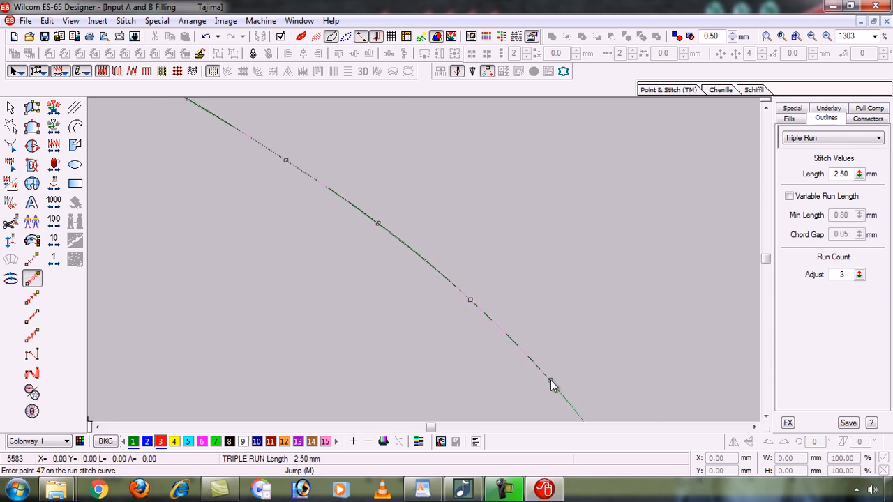
left_click(485, 359)
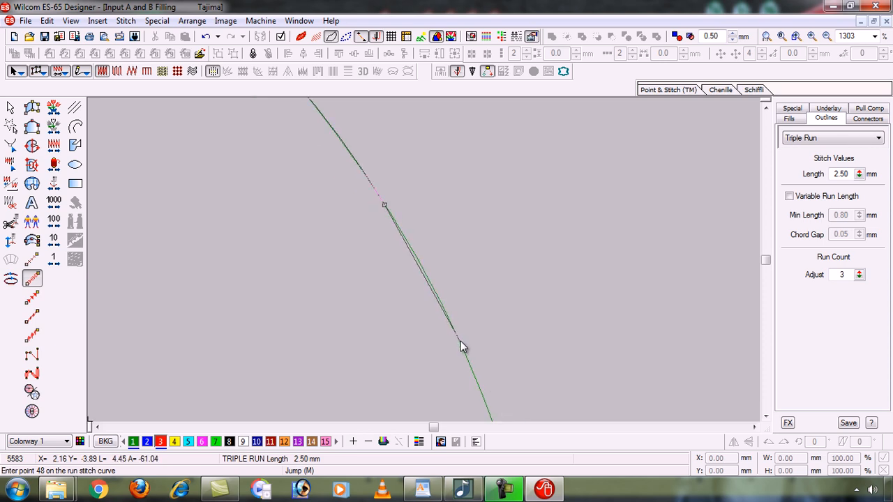
left_click(460, 342)
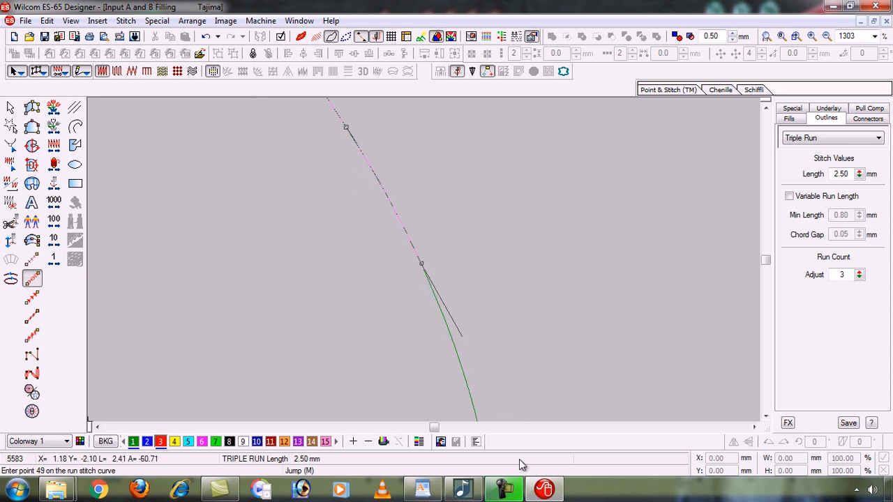
left_click(464, 376)
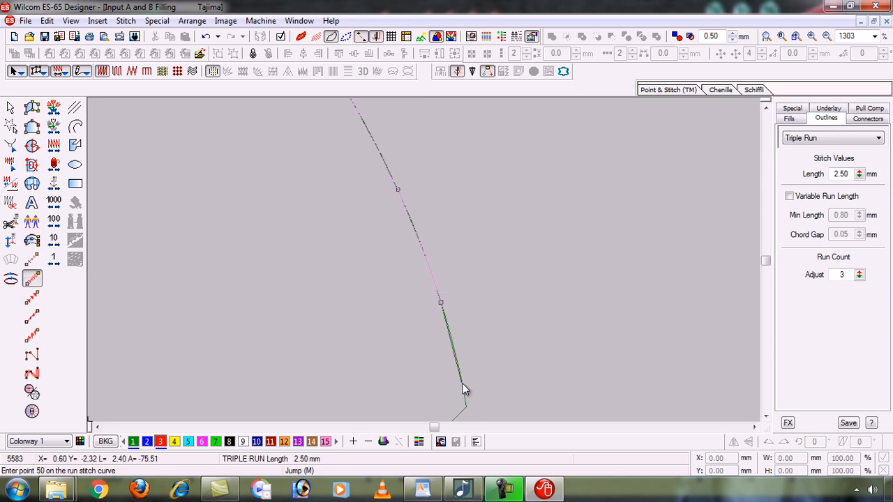
left_click(464, 388)
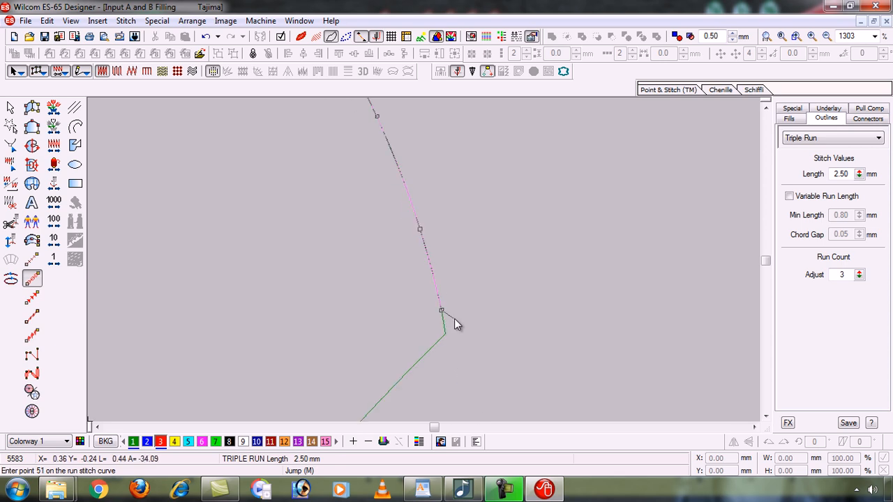
Take the triple run around the right half's outermost side corner and down the nearly straight edge heading inward
left_click(445, 332)
left_click(404, 376)
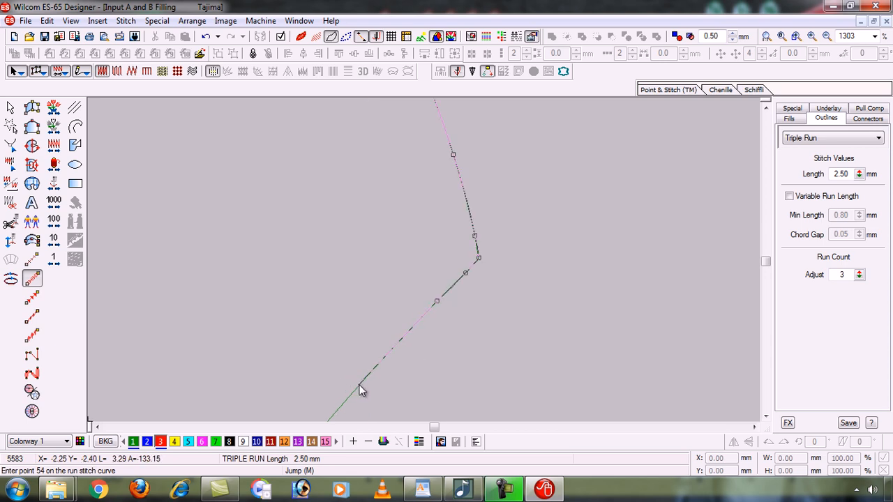
left_click(359, 386)
left_click(340, 388)
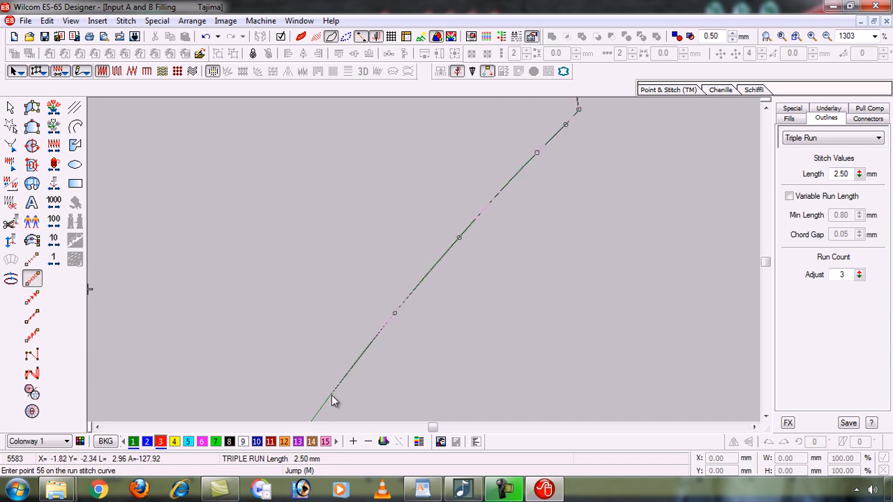
left_click(331, 394)
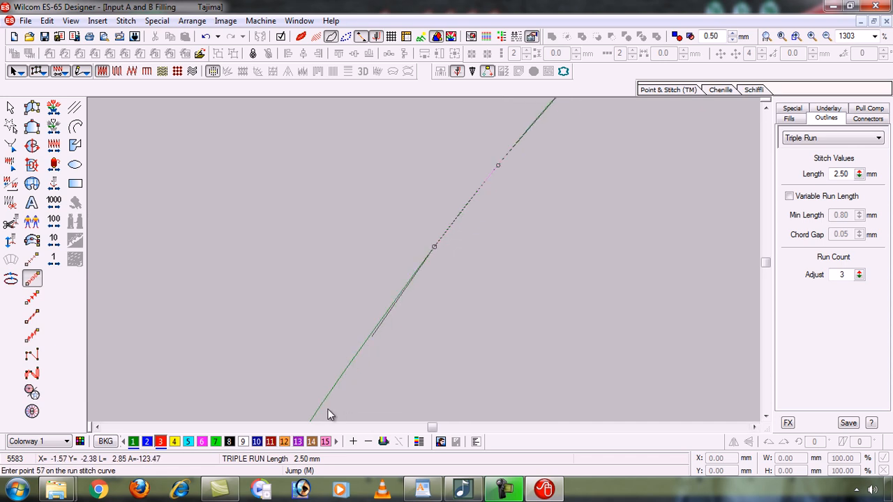
left_click(346, 370)
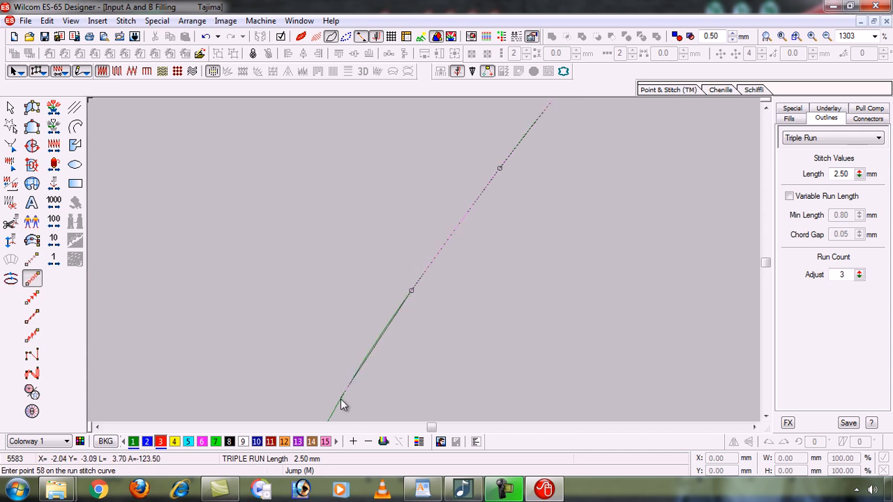
Carry the triple run around the innermost part of the concave bend on the right half's outer side, following the green outline
left_click(340, 403)
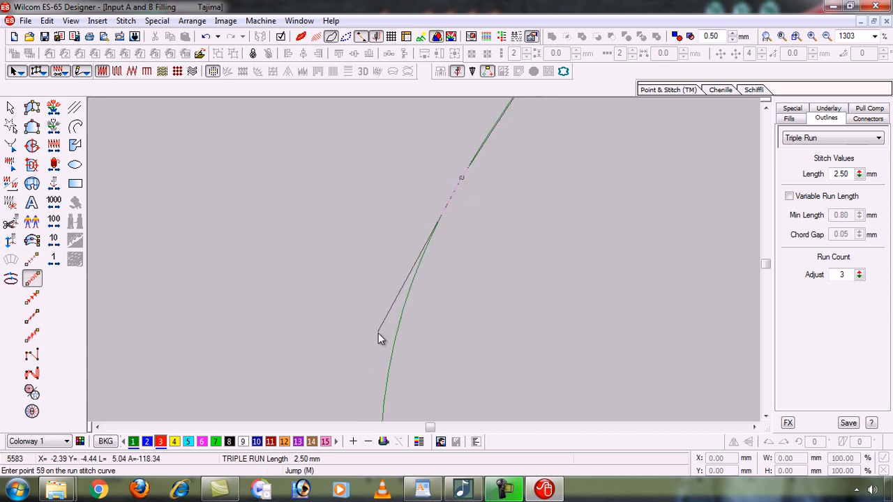
left_click(402, 310)
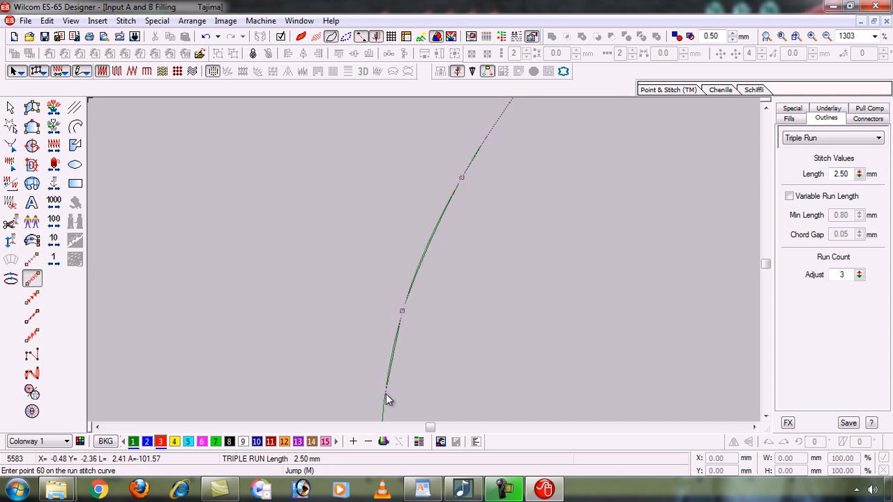
left_click(385, 393)
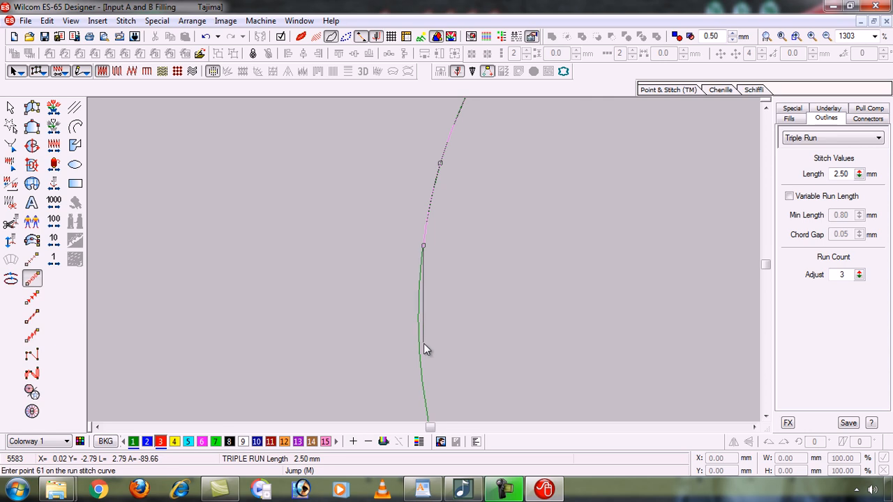
left_click(419, 349)
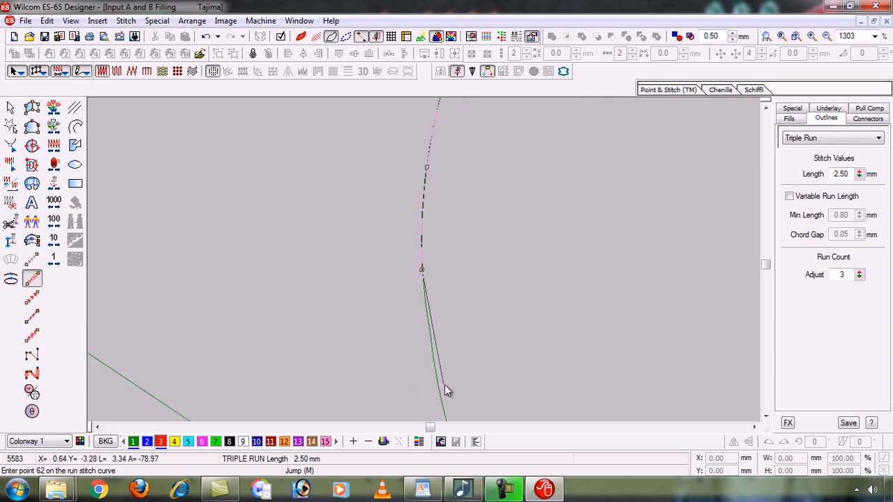
left_click(438, 390)
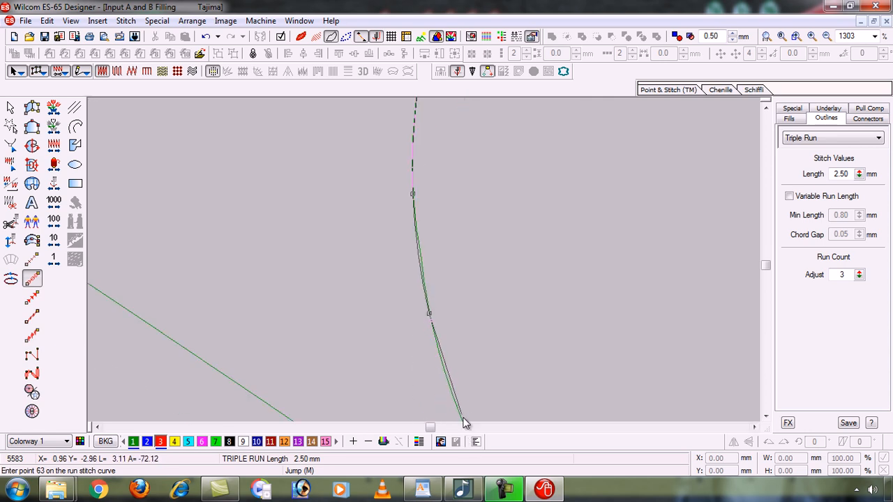
Replace the latest triple run points below the concave bend with more closely spaced ones and trace on down the green curve
left_click(440, 335)
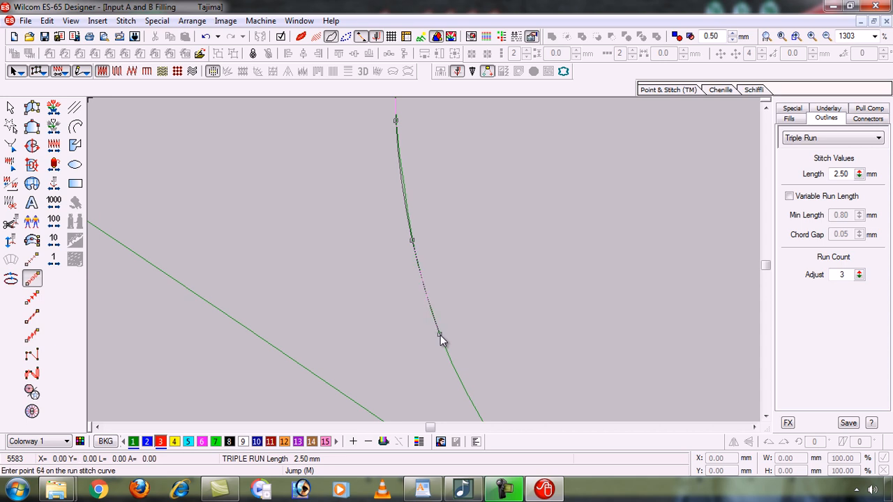
key("BackSpace")
key("BackSpace")
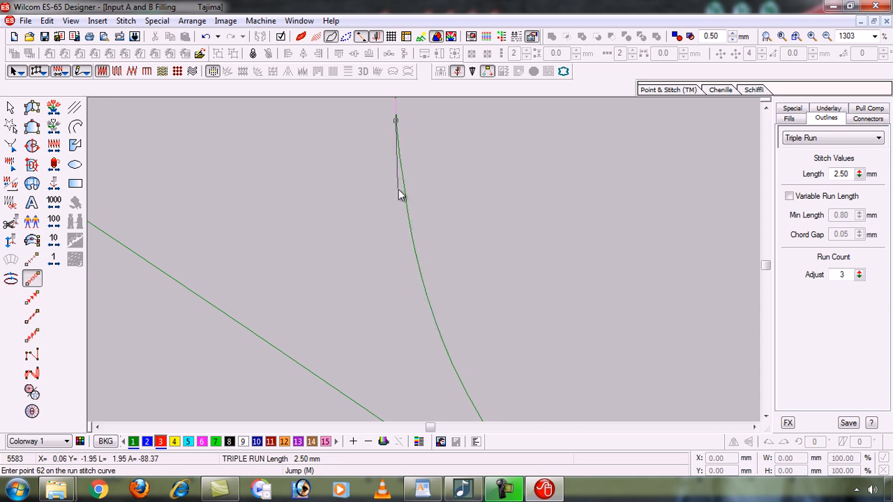
left_click(403, 182)
left_click(418, 259)
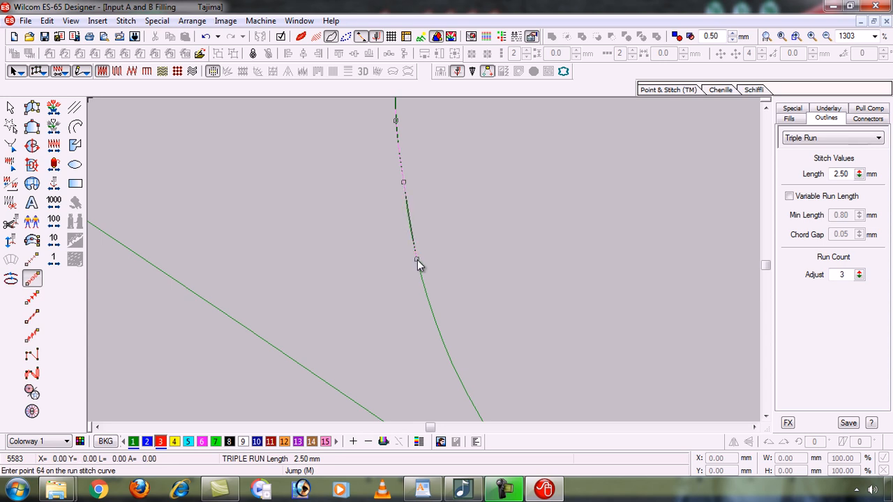
left_click(443, 342)
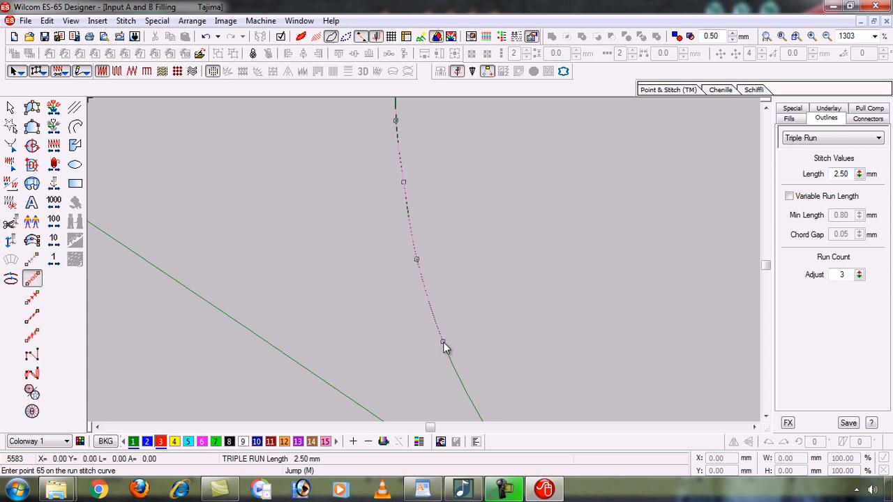
left_click(473, 403)
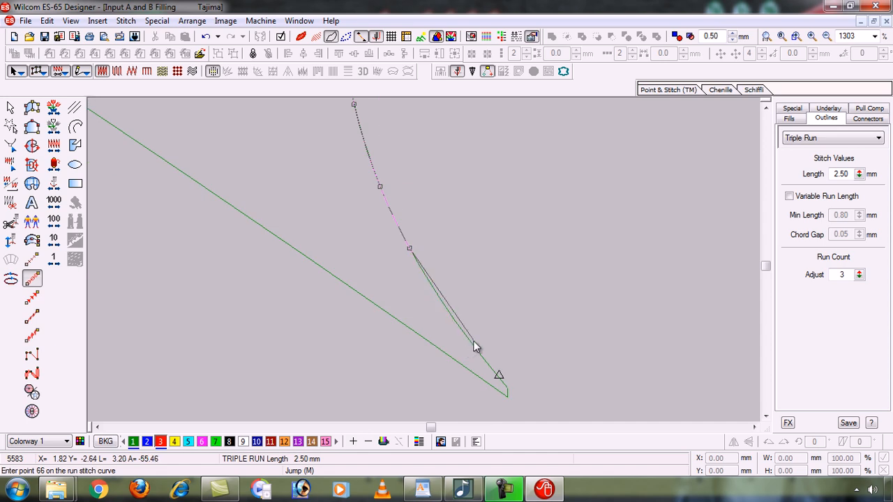
Carry the triple run down to the right half's pointed lower tip and around it onto the straight bottom edge
left_click(470, 341)
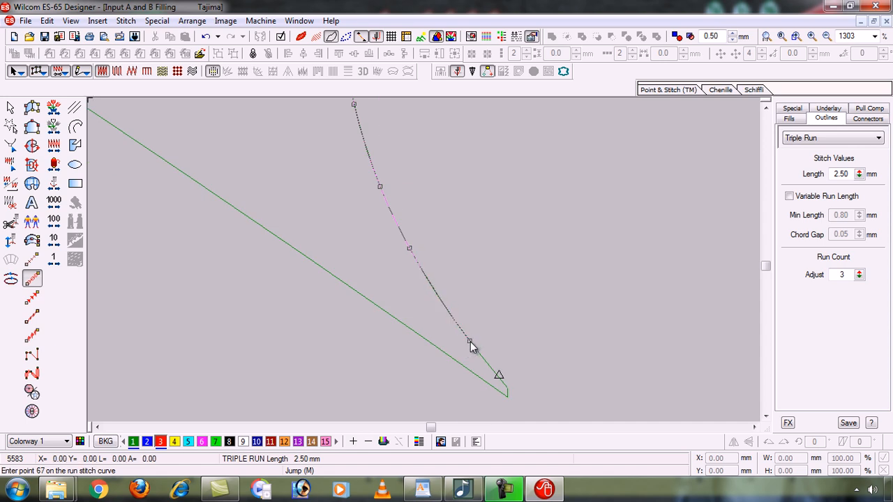
left_click(494, 371)
left_click(508, 396)
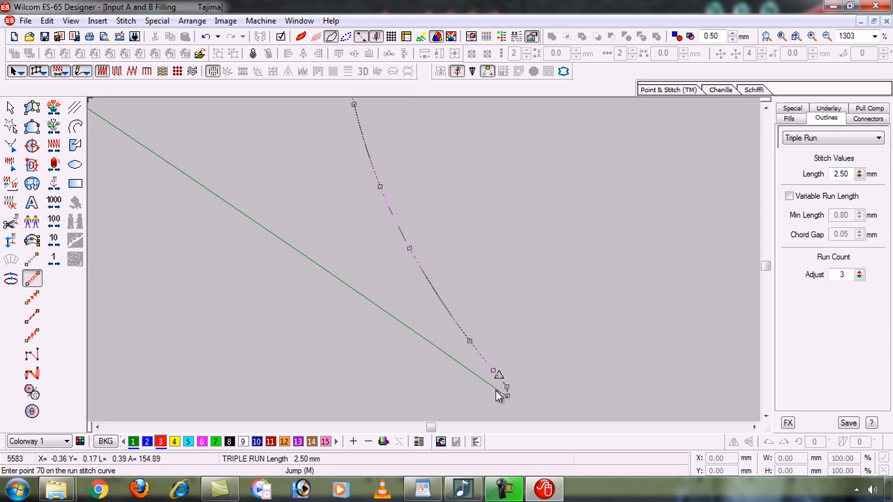
left_click(497, 391)
Re-place the first points on the right half's straight bottom edge and trace the triple run along it toward the central notch
left_click(454, 361)
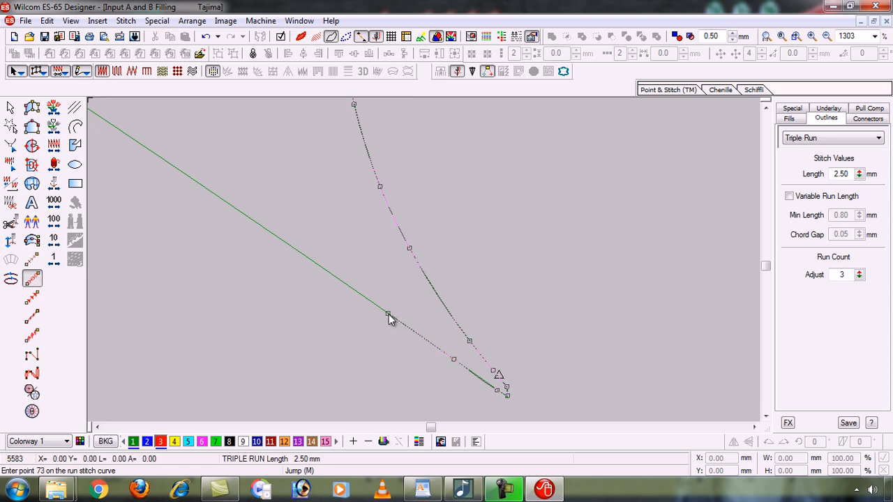
key("BackSpace")
key("BackSpace")
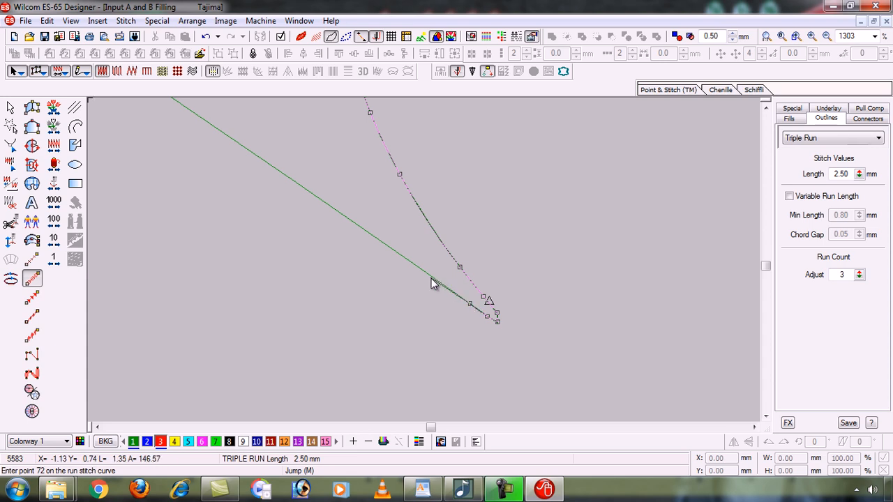
left_click(387, 245)
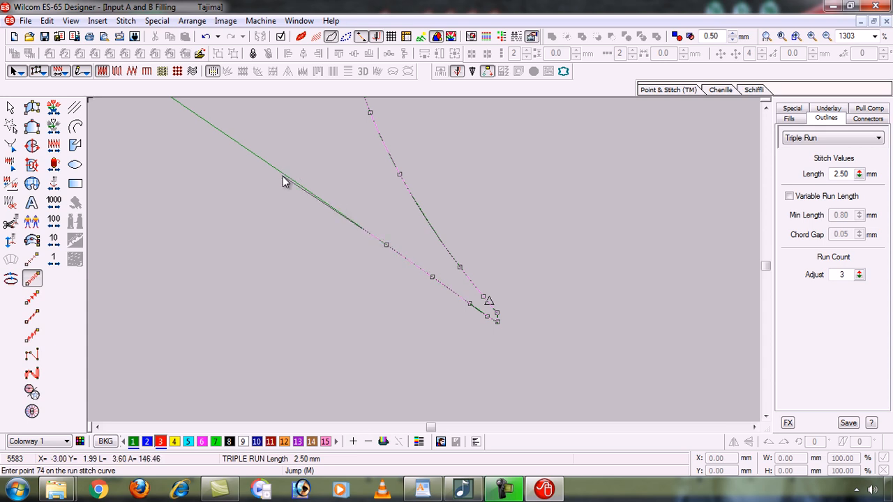
left_click(284, 175)
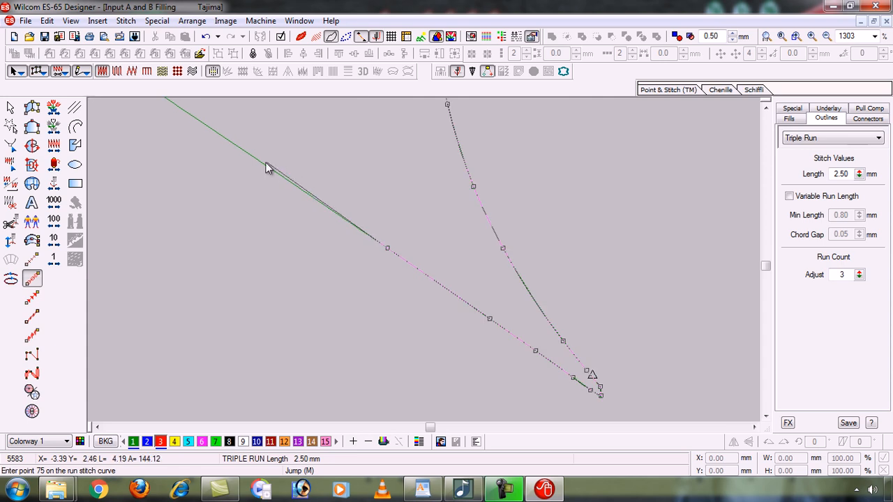
left_click(265, 169)
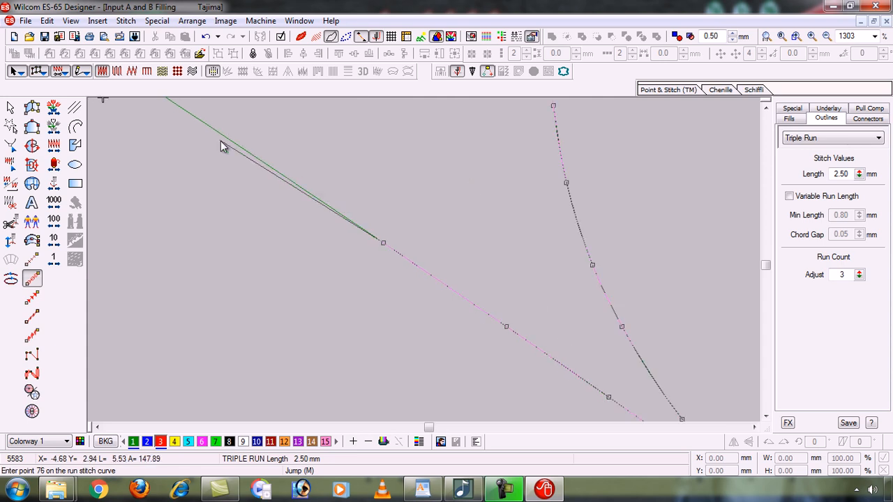
left_click(318, 194)
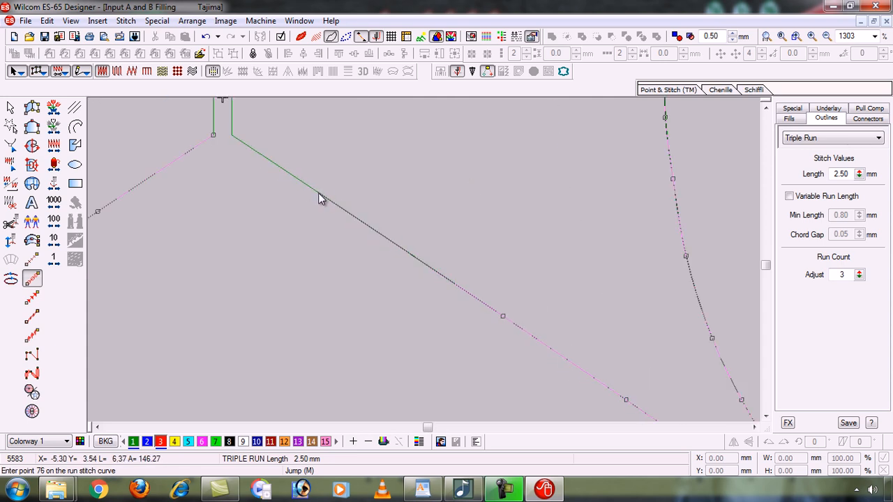
Close the triple run outline across the central notch at its starting point and generate the stitches
left_click(231, 134)
left_click(214, 139)
key("Return")
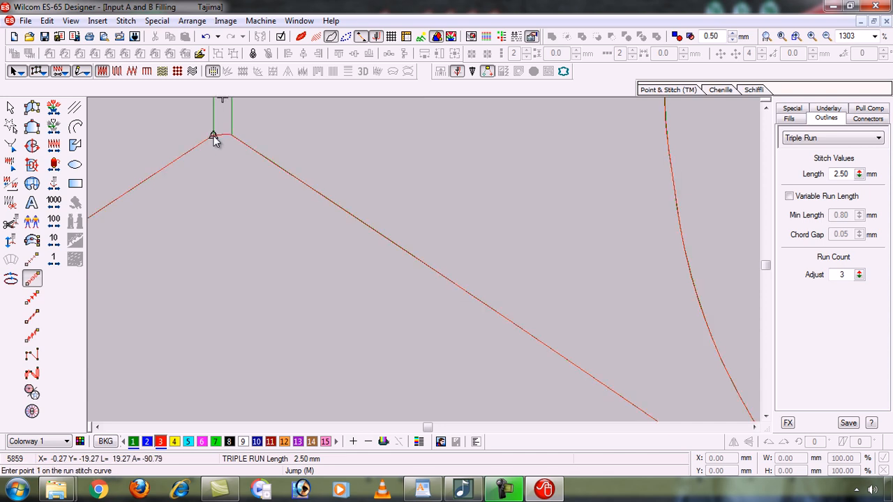
Turn on the realistic stitch preview and examine the red outline around the second shape, including its lower and upper parts
key("0")
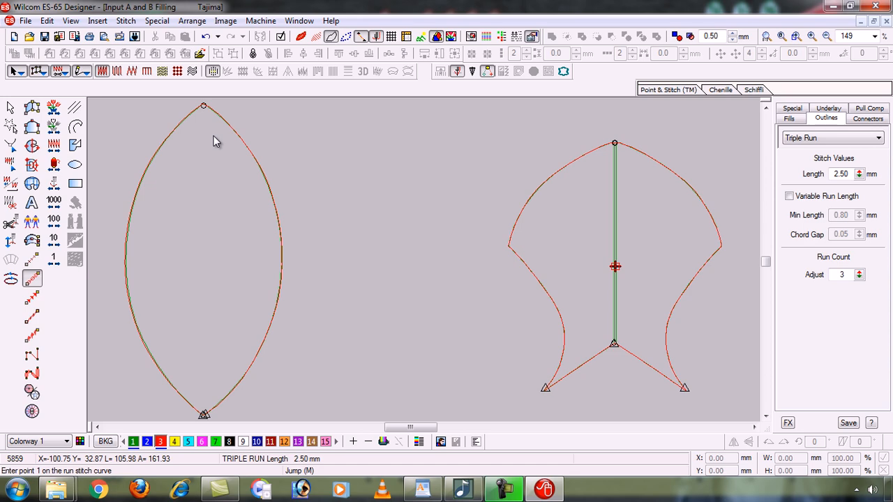
key("t")
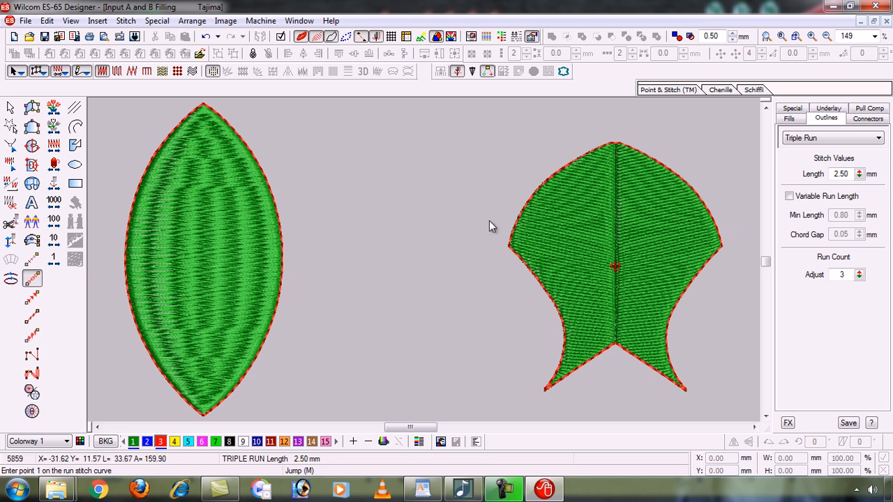
key("b")
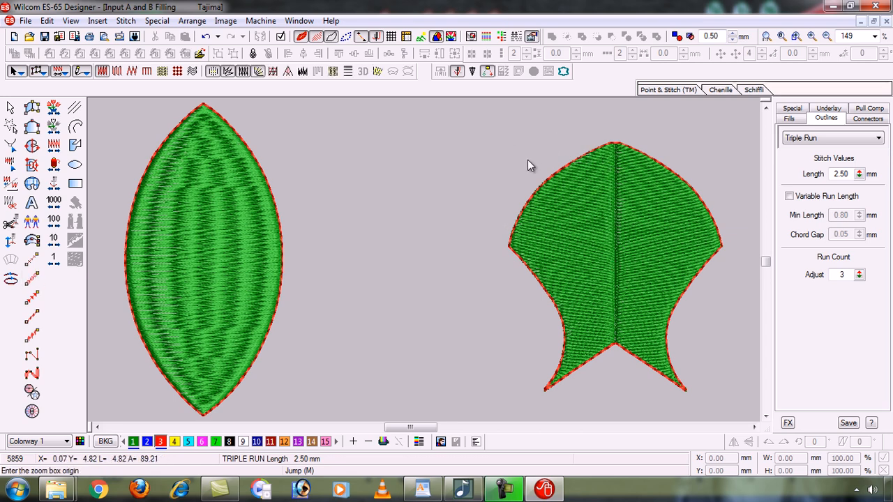
key("c")
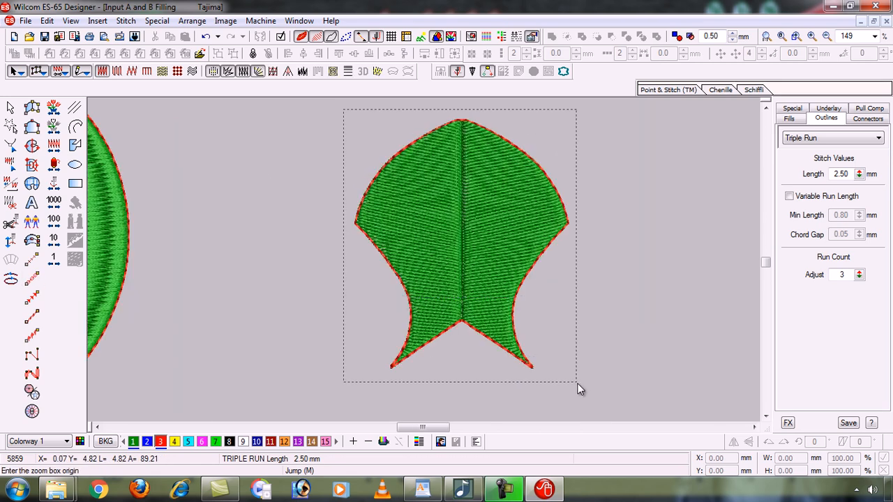
left_click(578, 389)
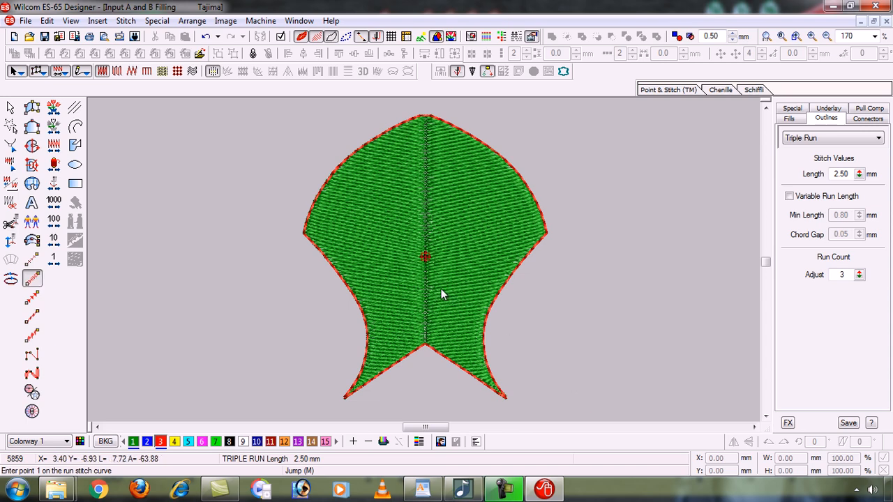
key("b")
left_click(276, 223)
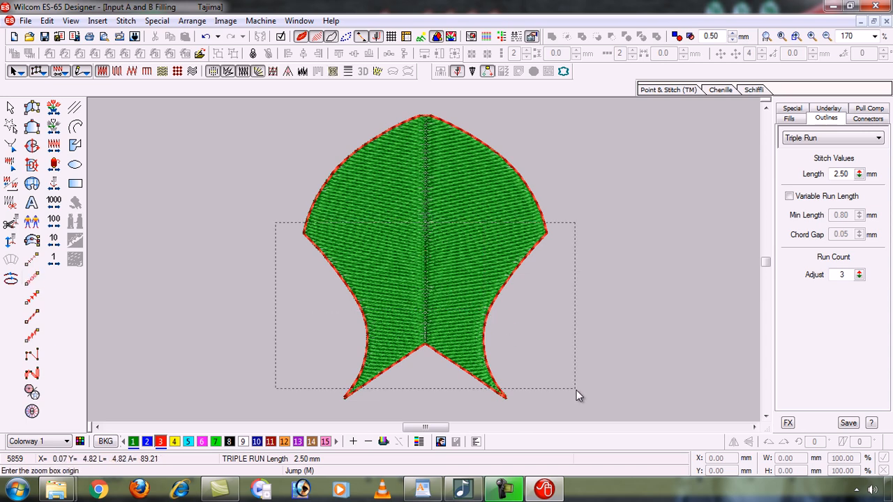
left_click(576, 390)
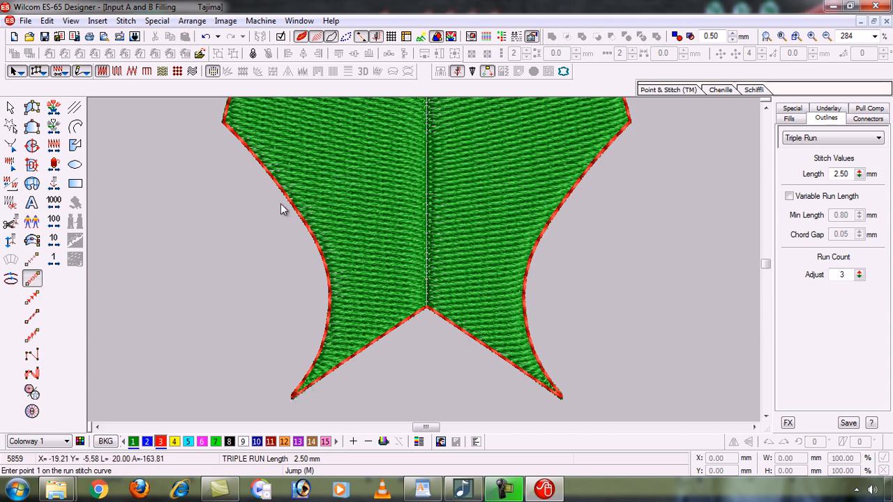
left_click(766, 109)
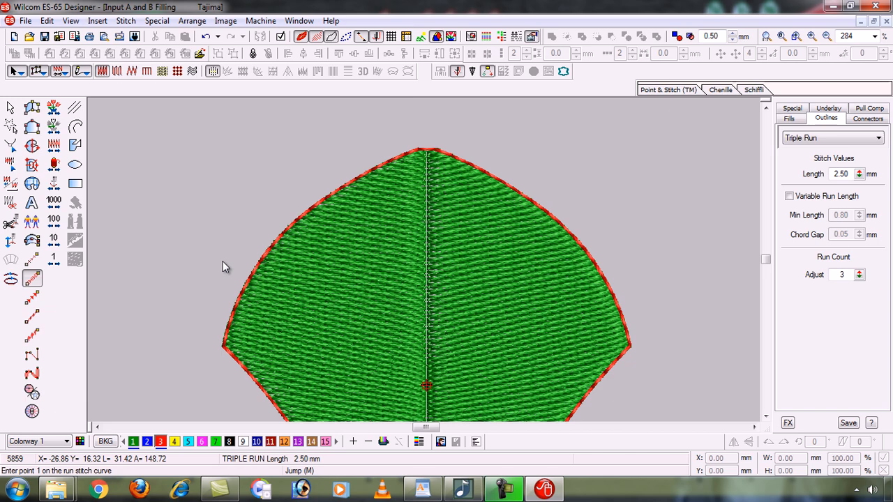
key("0")
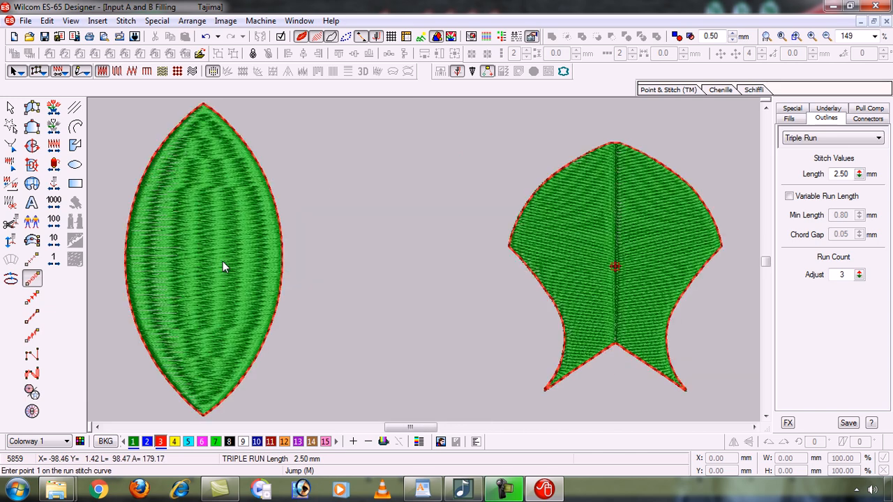
Hide the stitches and realistic preview, and examine how closely the second shape's red outline follows the green edges all around
left_click(300, 37)
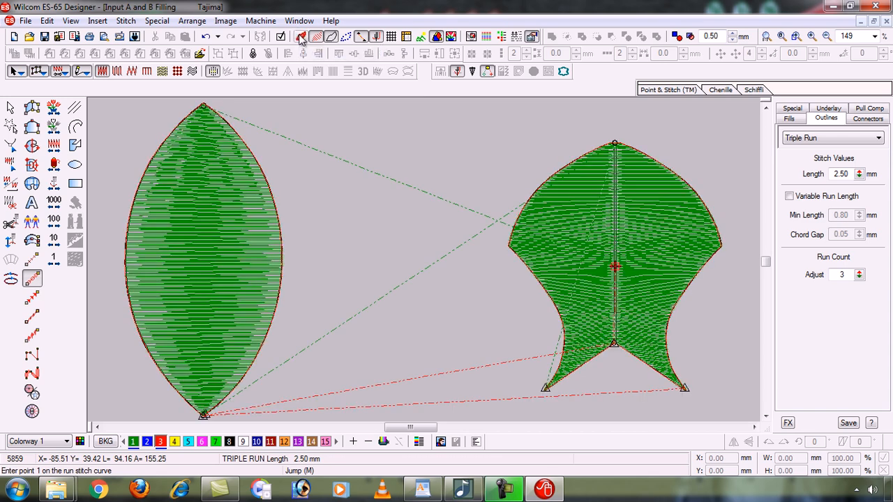
left_click(316, 37)
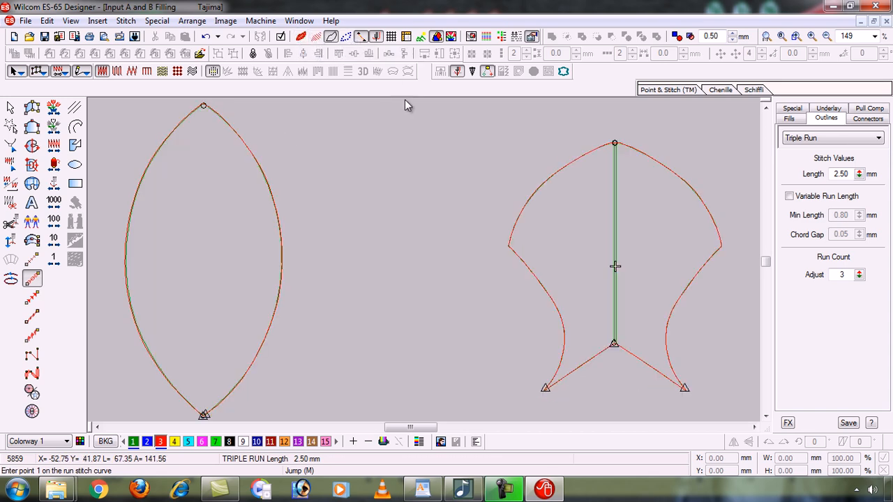
key("b")
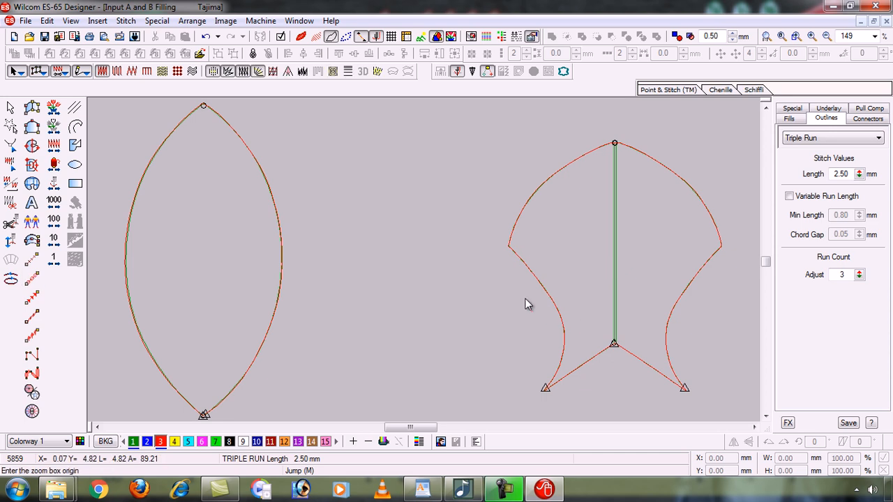
left_click(634, 398)
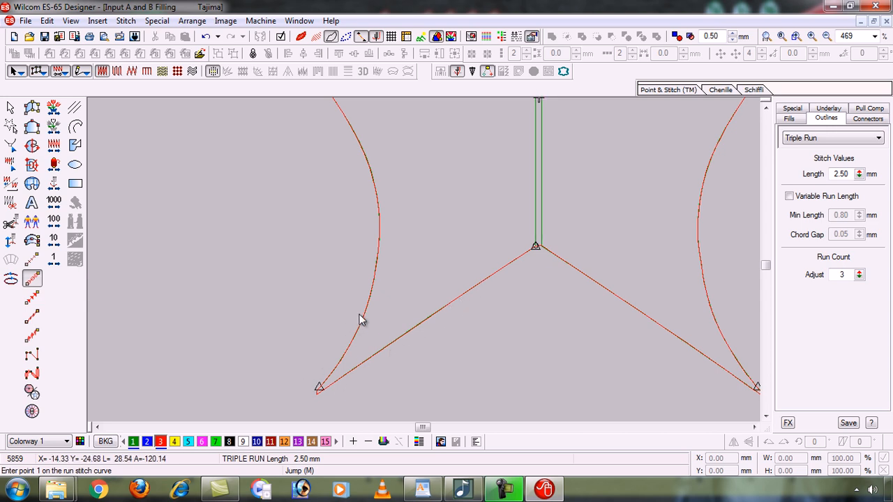
left_click(766, 109)
left_click(768, 109)
left_click(768, 110)
left_click(768, 110)
left_click(768, 110)
left_click(768, 110)
left_click(768, 110)
left_click(768, 109)
left_click(768, 109)
left_click(768, 110)
left_click(768, 109)
left_click(768, 110)
left_click(768, 109)
left_click(768, 109)
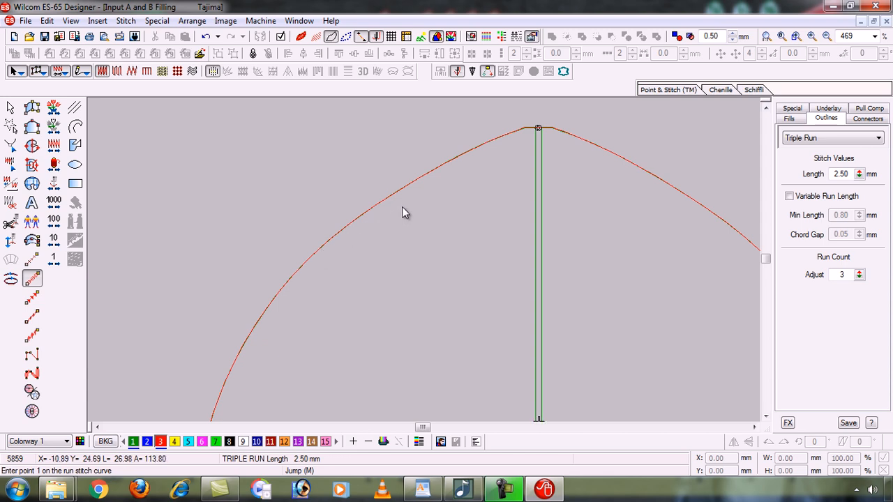
left_click(754, 427)
left_click(766, 417)
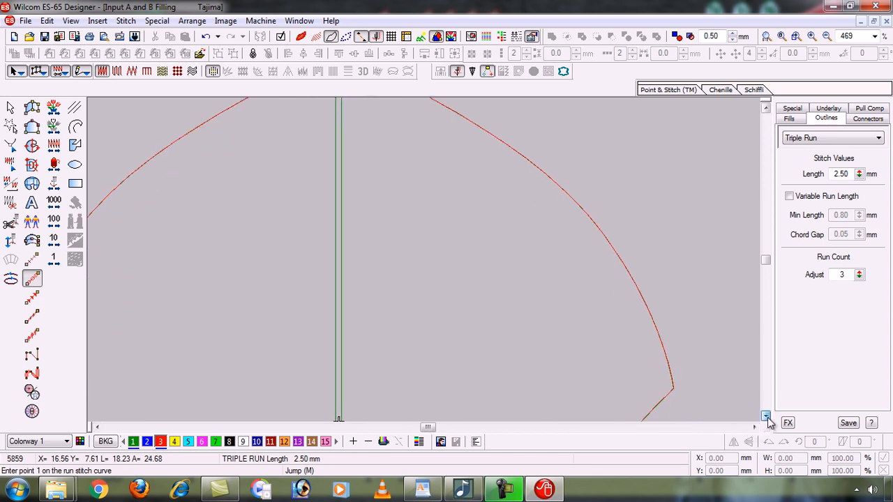
left_click_drag(768, 418, 767, 418)
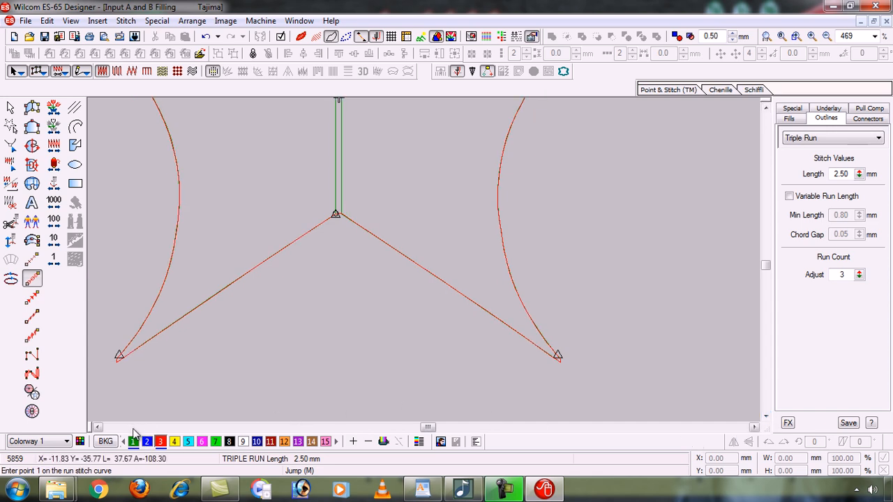
left_click(99, 427)
key("0")
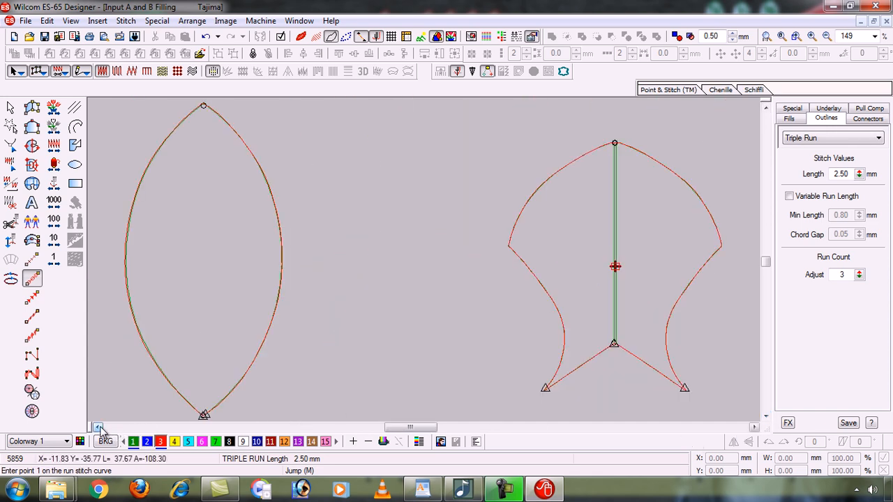
Examine how closely the pointed oval's red outline follows its green edge, from the lower tip along both sides to the upper tip
key("b")
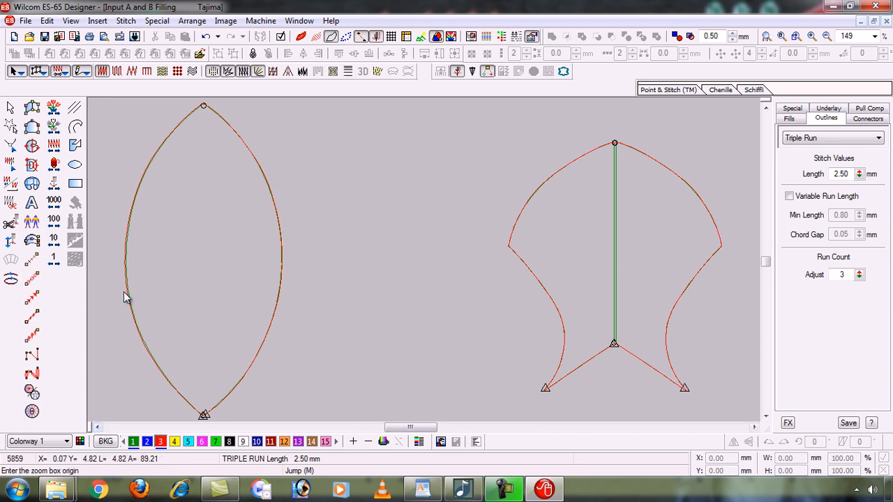
left_click_drag(201, 339, 364, 358)
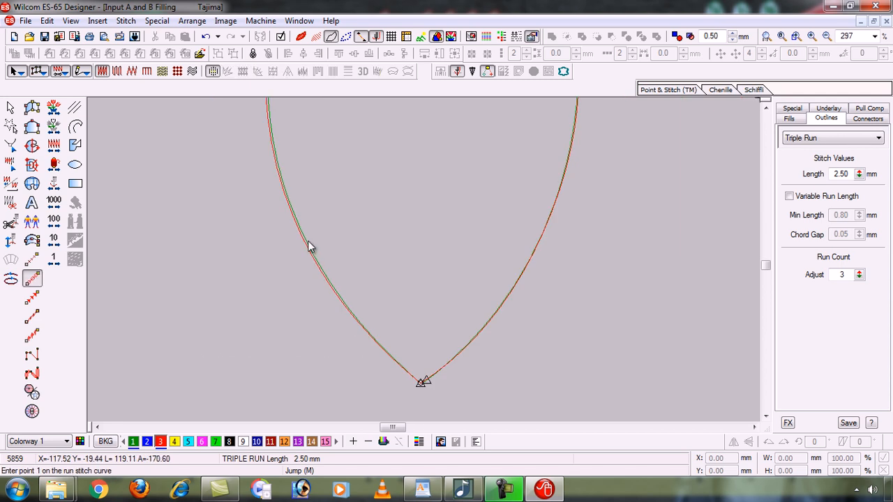
key("b")
left_click_drag(405, 299, 558, 395)
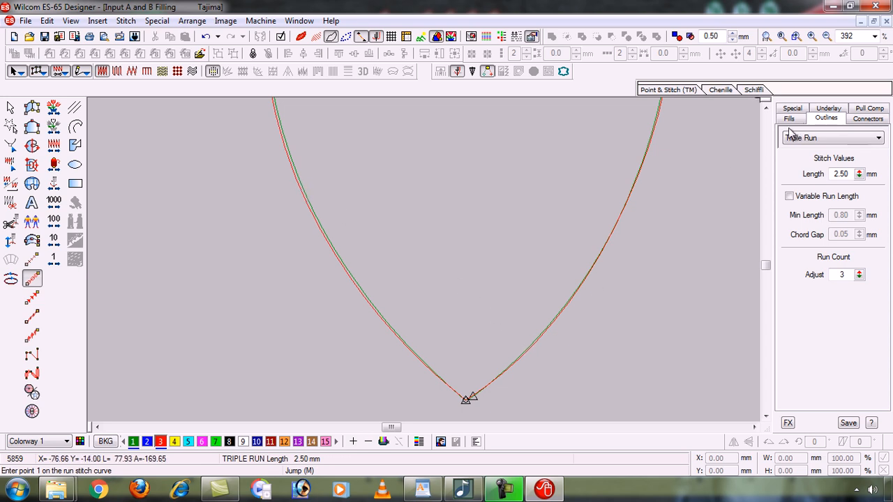
left_click(767, 109)
left_click(766, 109)
left_click(767, 110)
left_click(767, 109)
left_click(766, 109)
left_click(766, 110)
left_click(766, 109)
left_click(767, 110)
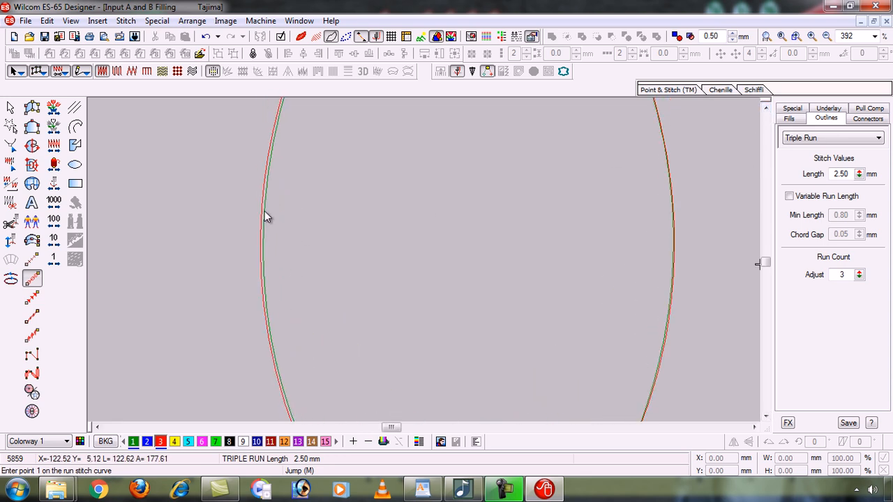
left_click(767, 110)
left_click(766, 110)
left_click(766, 109)
left_click(766, 110)
left_click(766, 109)
left_click(767, 109)
left_click(766, 109)
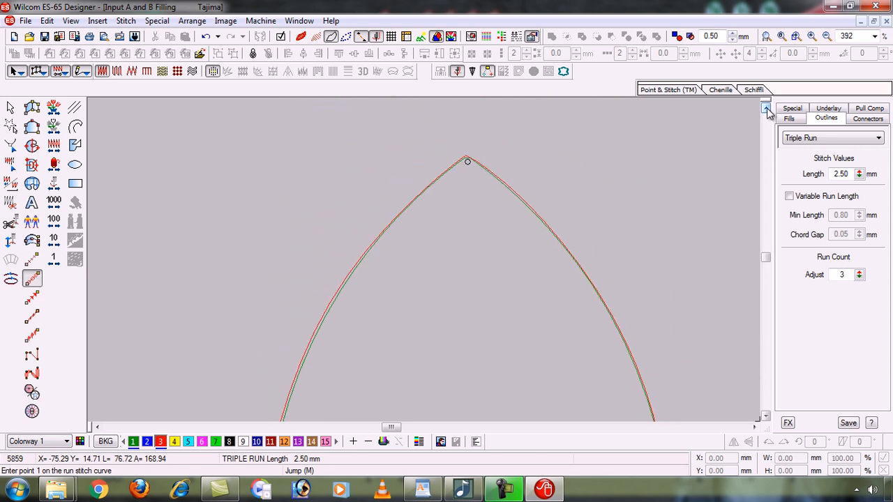
key("0")
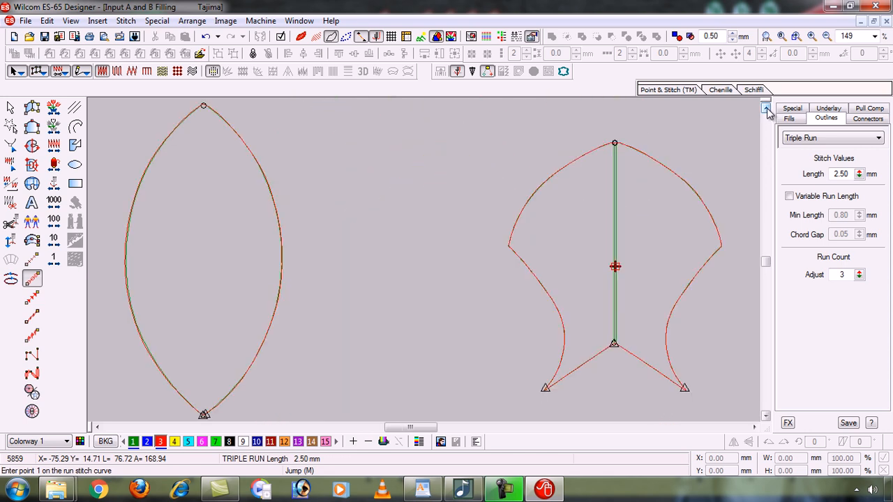
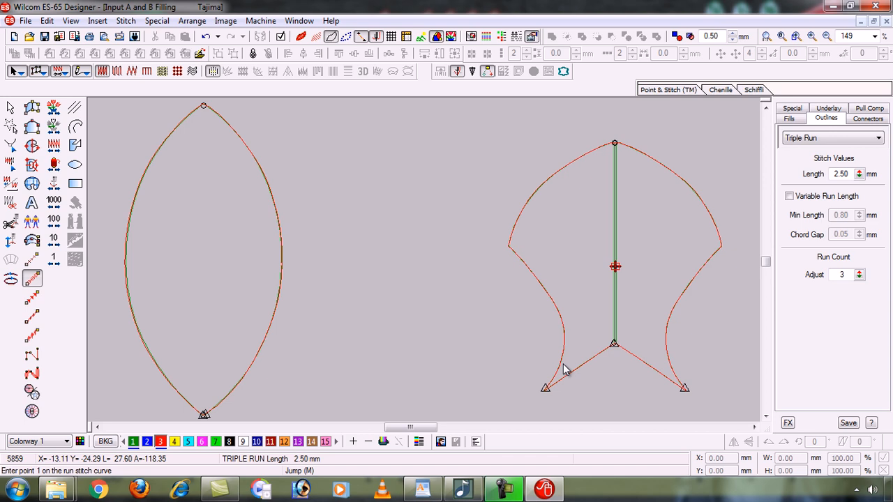
Show the stitches with the realistic preview to view both filled shapes with their red outlines
left_click(301, 36)
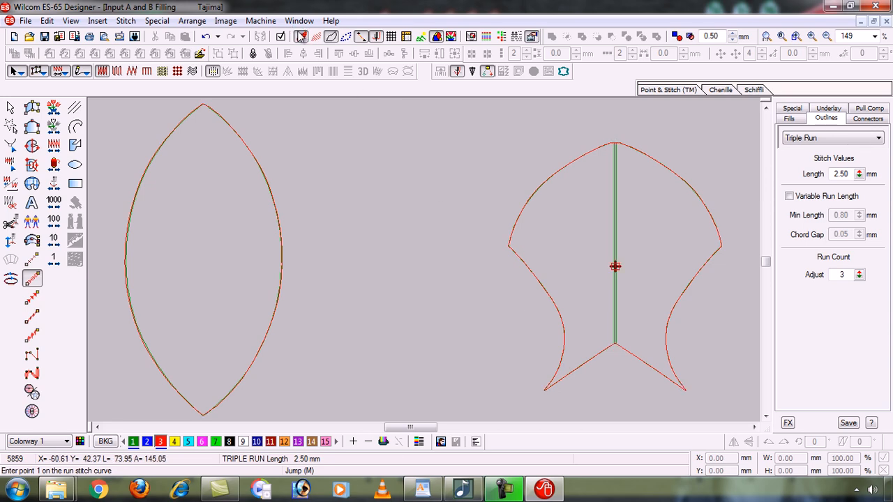
left_click(317, 38)
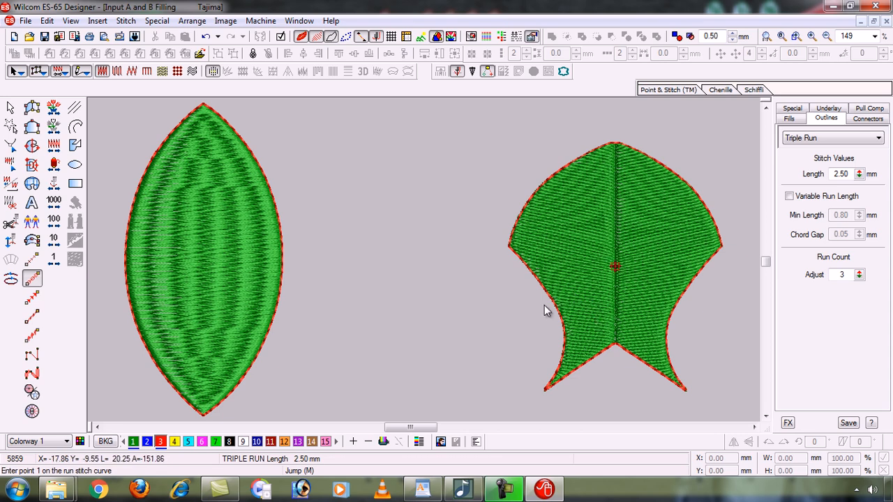
left_click(837, 6)
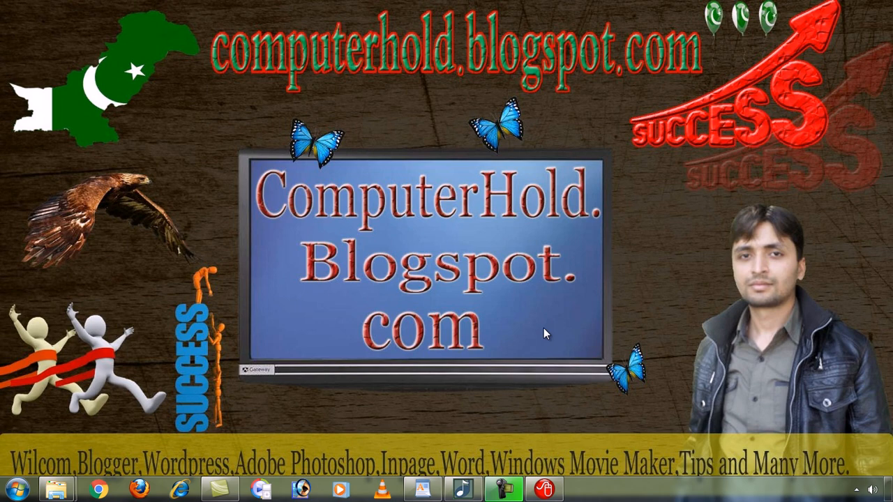
left_click(544, 490)
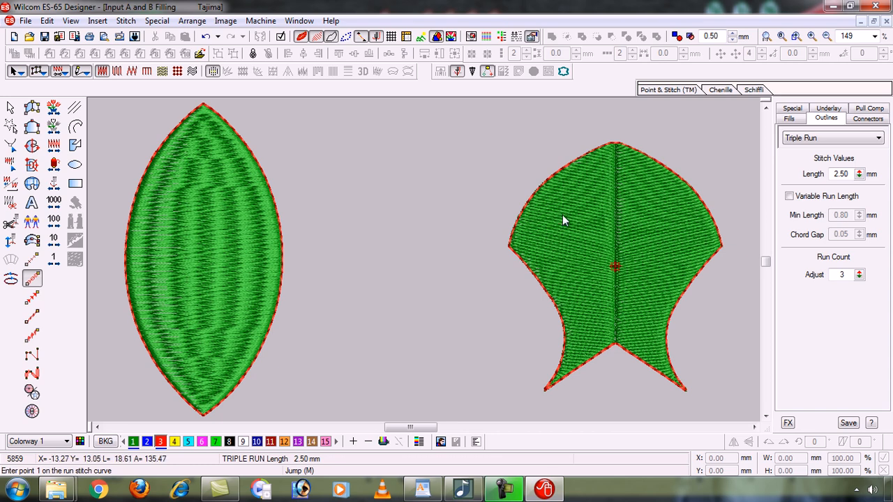
Turn off the realistic preview and the stitches so only the outlines of both shapes are displayed
left_click(300, 37)
left_click(318, 37)
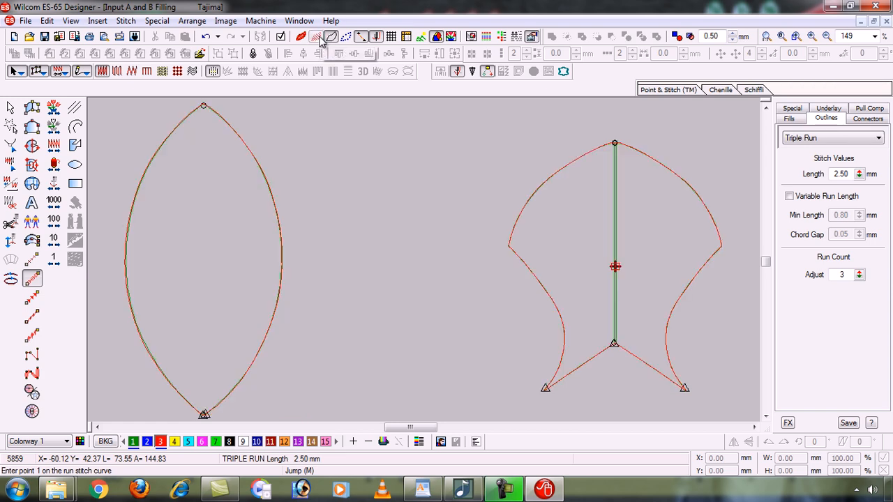